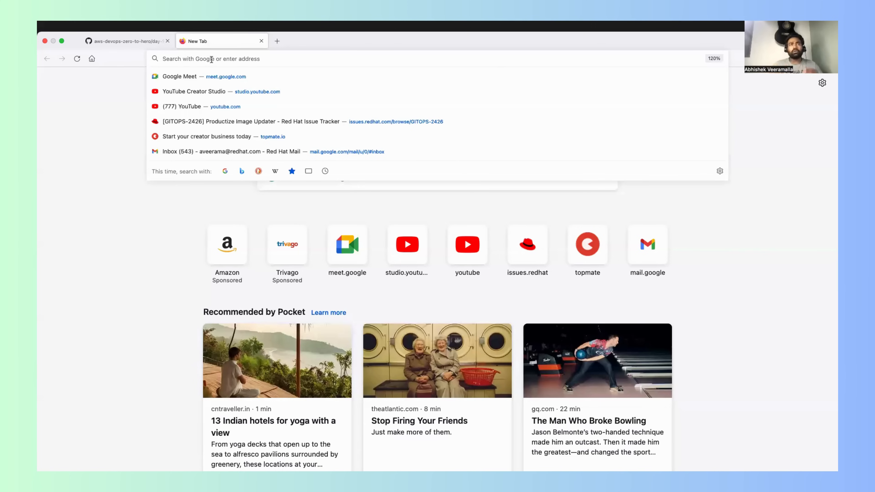
Step: Open the AWS Management Console in the new browser tab by looking up "consol"
{"action": "type", "text": "aws"}
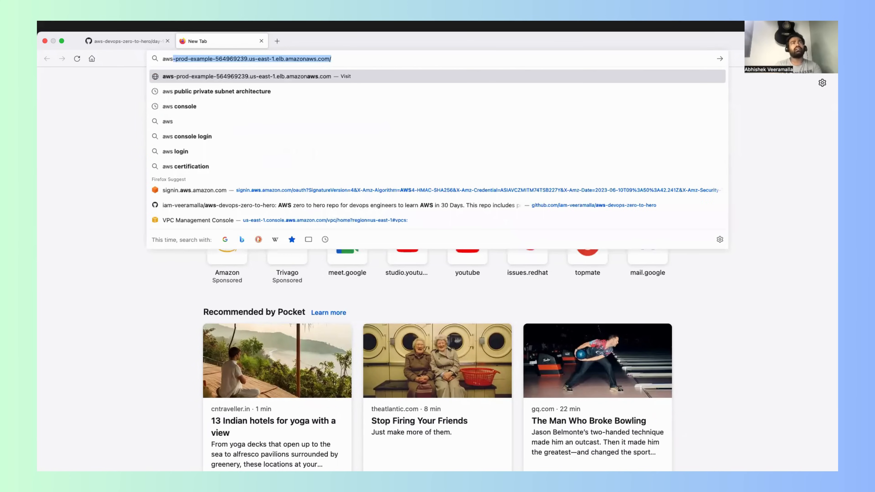
{"action": "key", "text": "BackSpace"}
{"action": "key", "text": "BackSpace"}
{"action": "key", "text": "BackSpace"}
{"action": "key", "text": "BackSpace"}
{"action": "type", "text": "consol"}
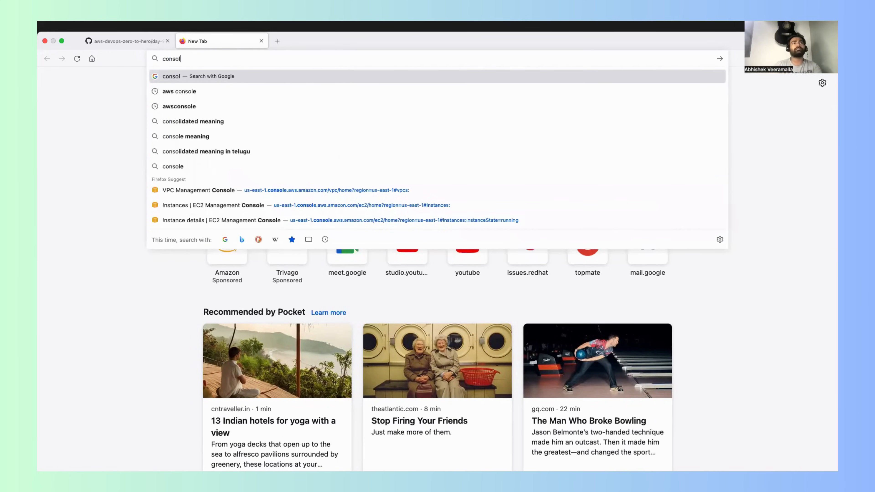
{"action": "key", "text": "Down"}
{"action": "key", "text": "Down"}
{"action": "key", "text": "Down"}
{"action": "key", "text": "Down"}
{"action": "key", "text": "Down"}
{"action": "key", "text": "Down"}
{"action": "key", "text": "Down"}
{"action": "key", "text": "Return"}
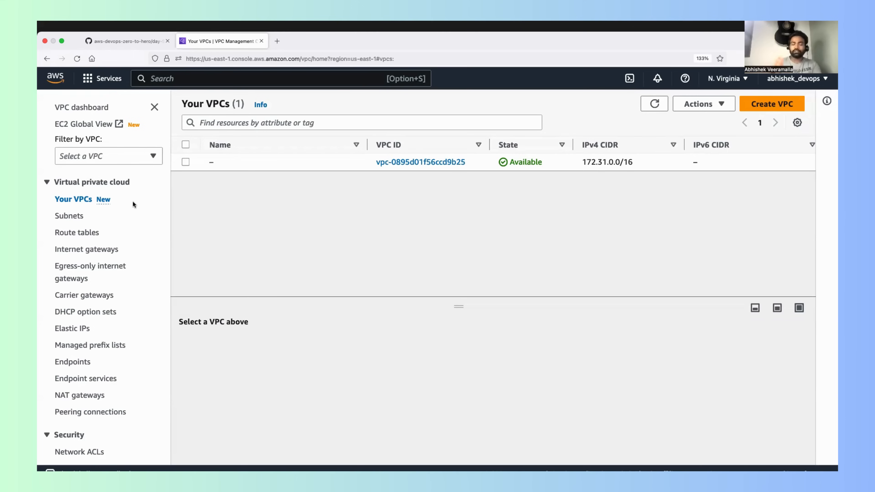
Step: Find the S3 service by searching for "s3" and open its bucket list
{"action": "left_click", "coordinate": [178, 78]}
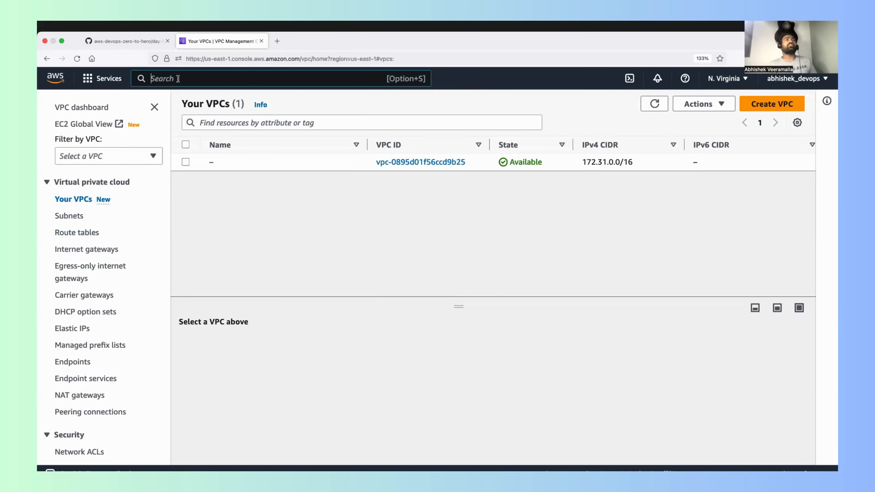
{"action": "type", "text": "s3"}
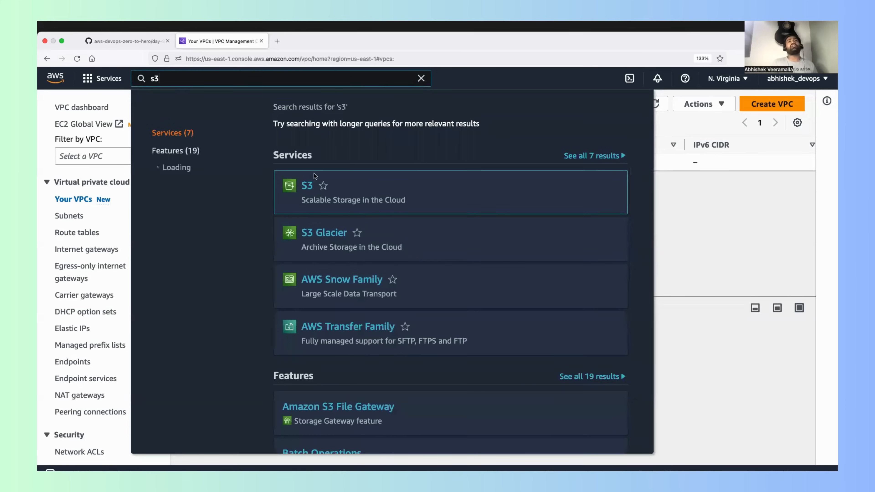
{"action": "left_click", "coordinate": [310, 186]}
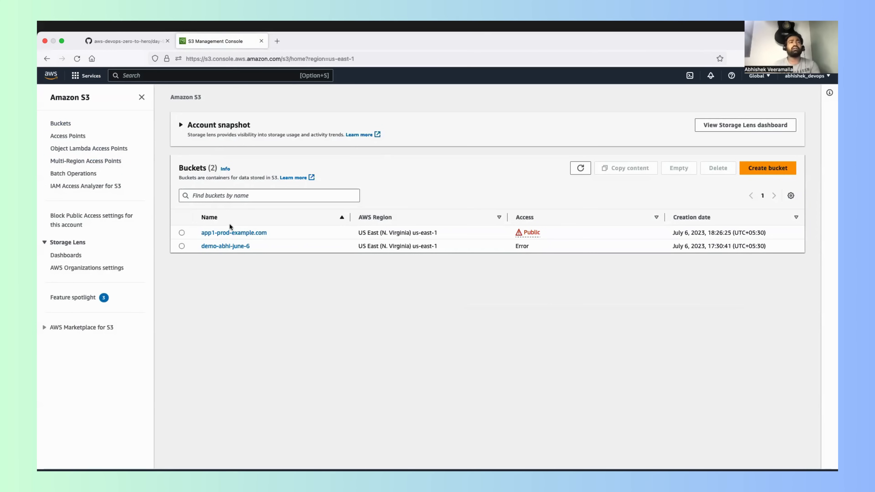
{"action": "left_click", "coordinate": [68, 125]}
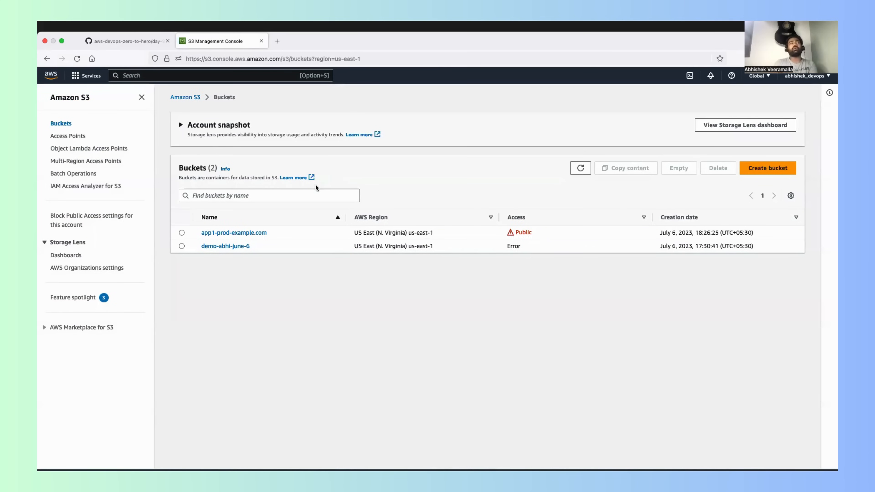
Step: Start creating a new S3 bucket and name it app1-payments-prod-example.com
{"action": "left_click", "coordinate": [757, 170]}
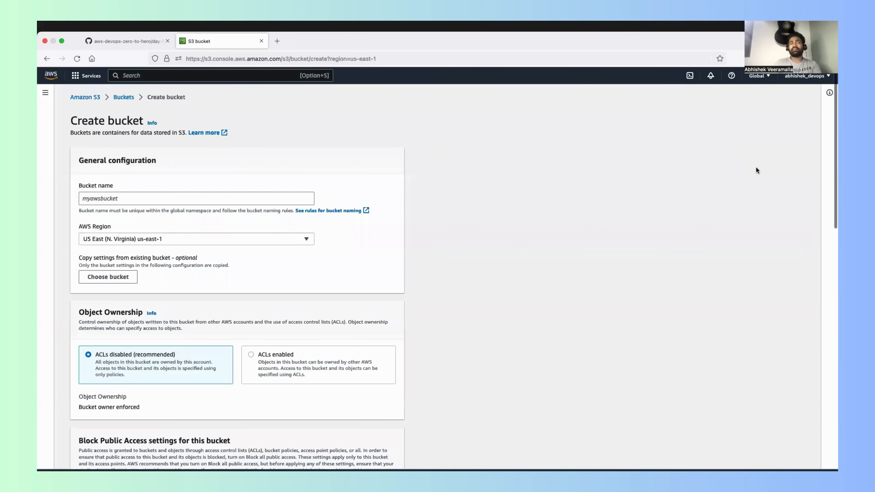
{"action": "left_click", "coordinate": [178, 199]}
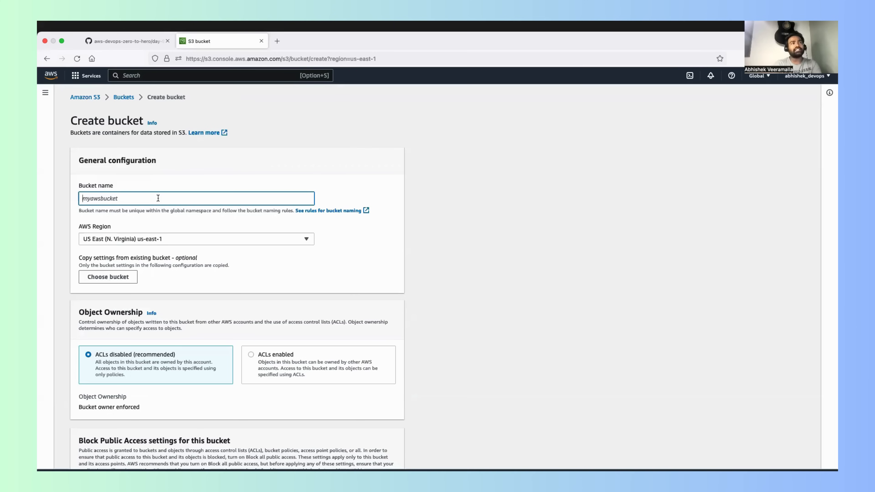
{"action": "type", "text": "app"}
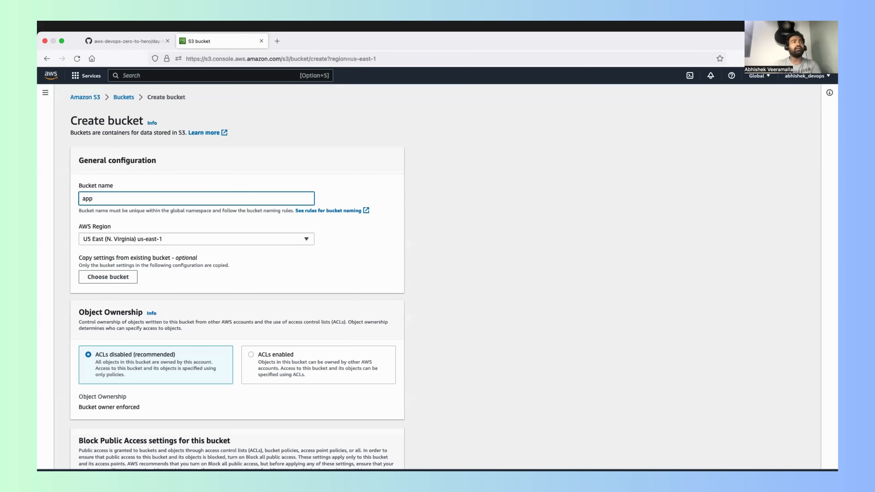
{"action": "type", "text": "1-"}
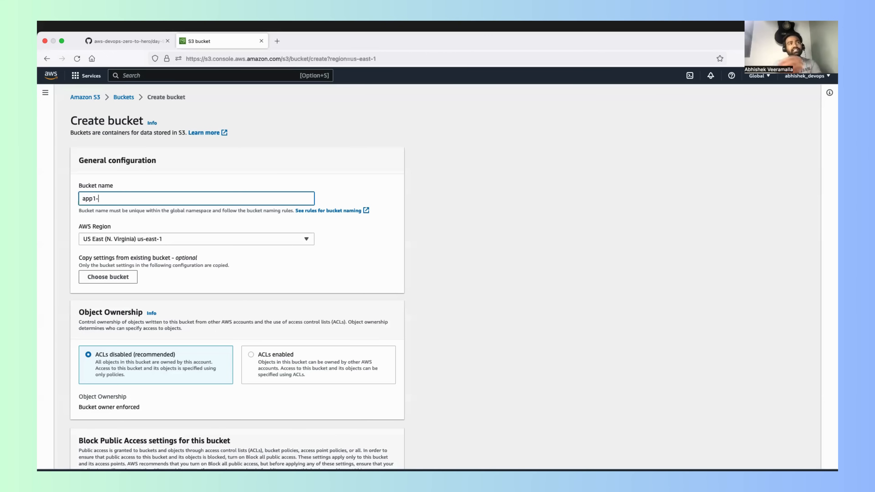
{"action": "type", "text": "payments"}
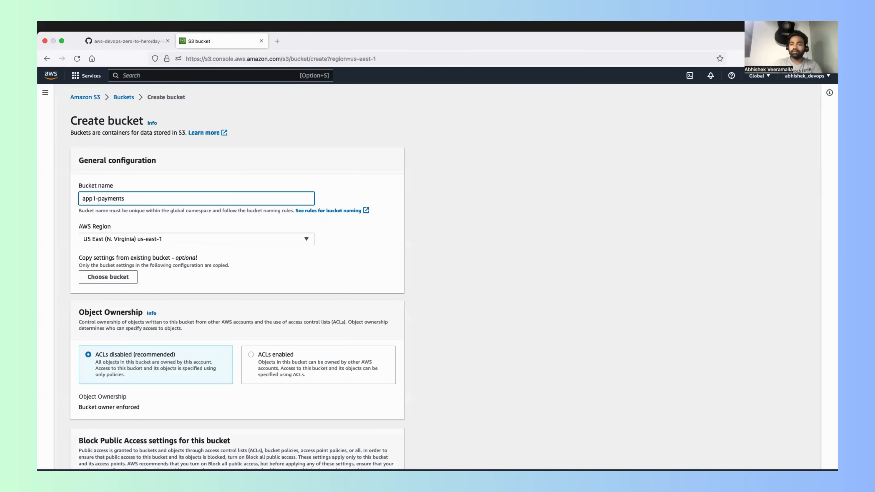
{"action": "type", "text": "-"}
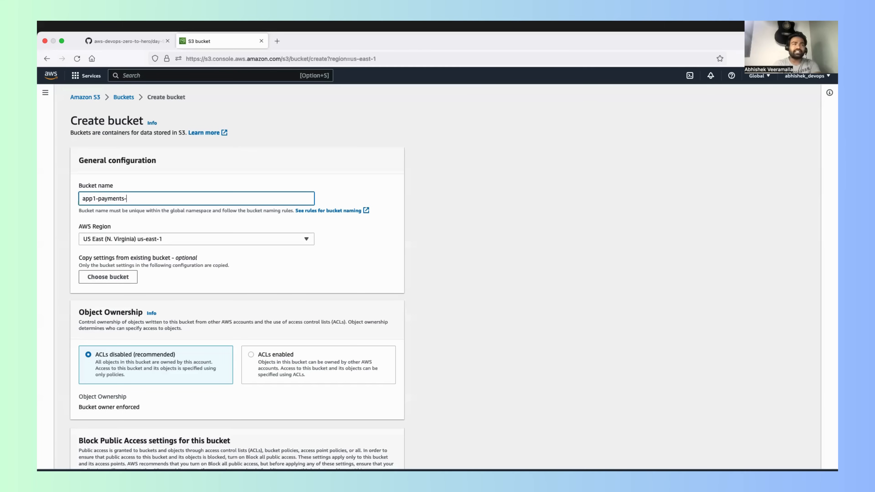
{"action": "type", "text": "prod"}
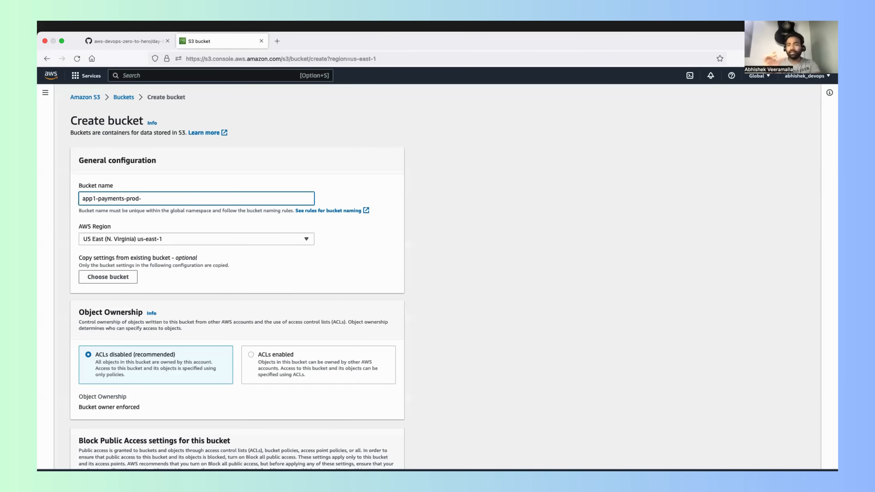
{"action": "type", "text": "-example.com"}
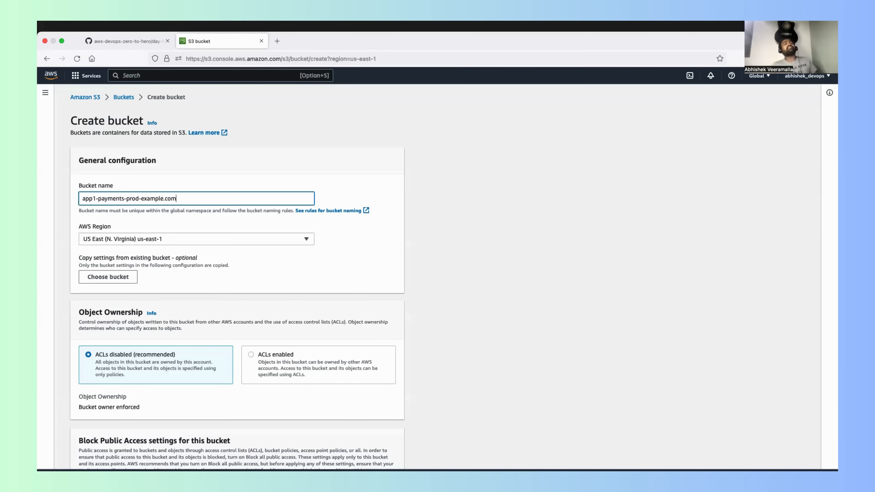
{"action": "left_click_drag", "start_coordinate": [189, 200], "coordinate": [80, 197]}
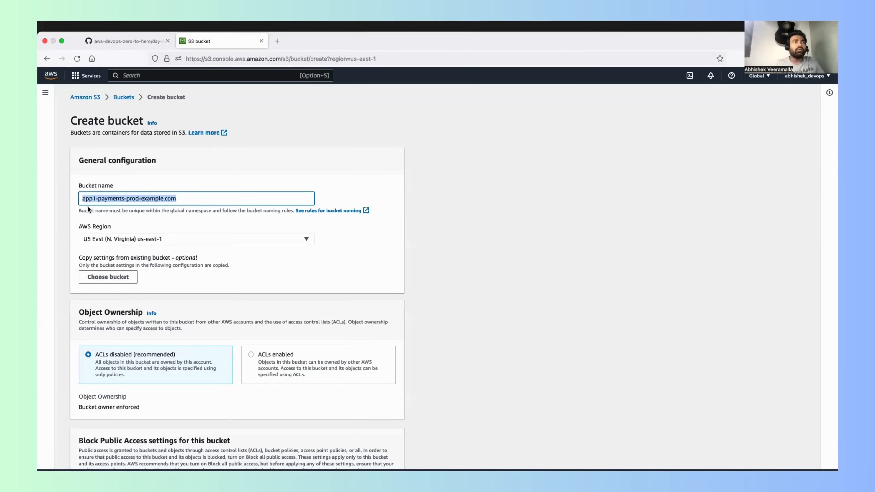
{"action": "left_click", "coordinate": [91, 196]}
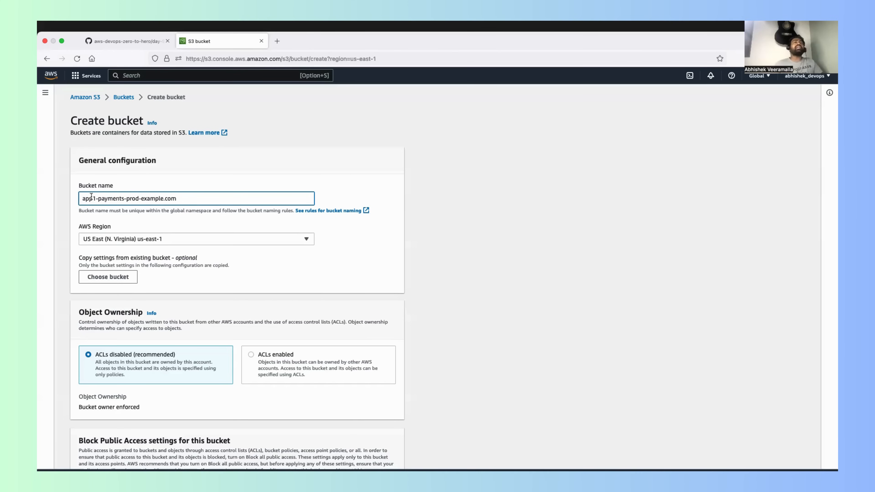
{"action": "left_click_drag", "start_coordinate": [191, 200], "coordinate": [54, 199]}
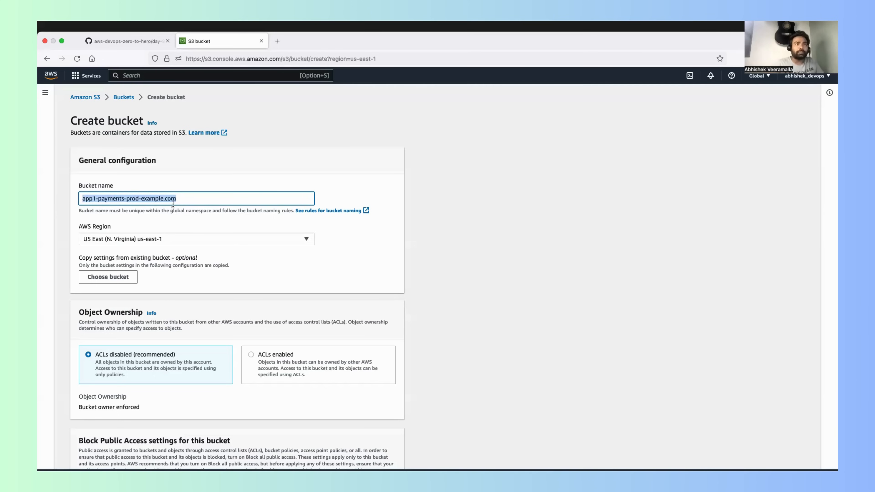
{"action": "left_click", "coordinate": [181, 201]}
{"action": "left_click_drag", "start_coordinate": [175, 200], "coordinate": [39, 197]}
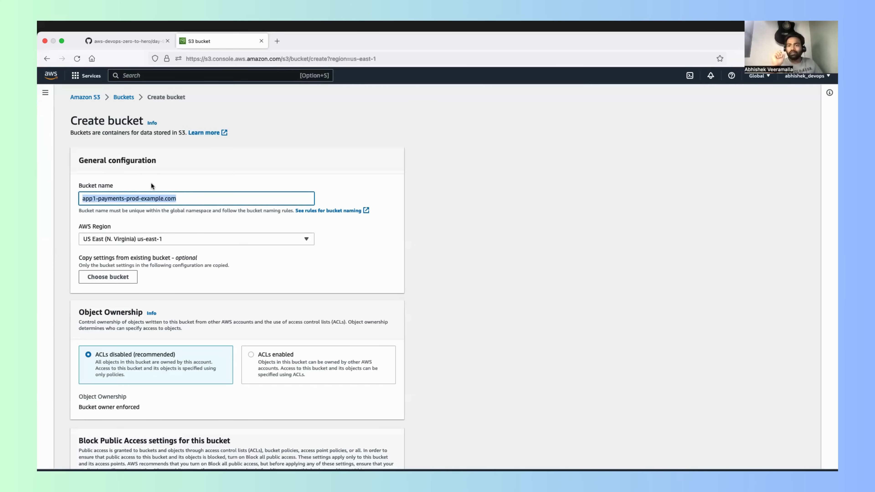
{"action": "left_click_drag", "start_coordinate": [190, 199], "coordinate": [47, 205]}
{"action": "type", "text": "abhishek"}
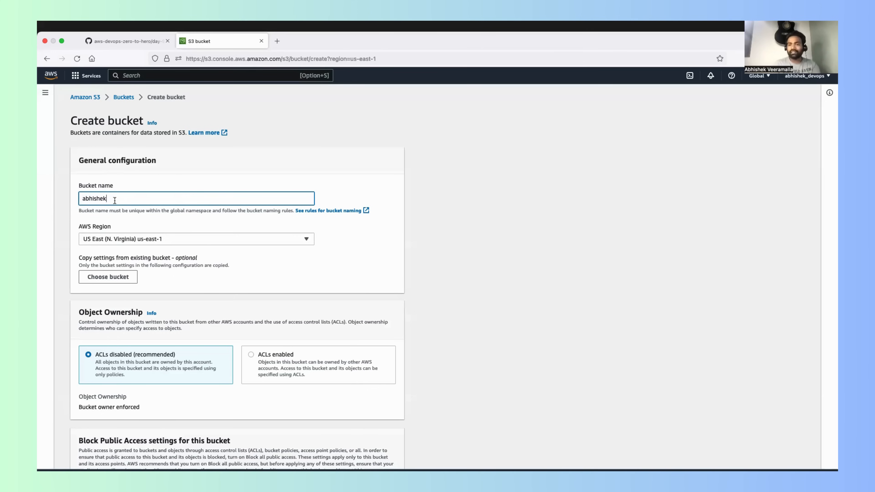
{"action": "left_click_drag", "start_coordinate": [112, 198], "coordinate": [39, 188]}
{"action": "key", "text": "BackSpace"}
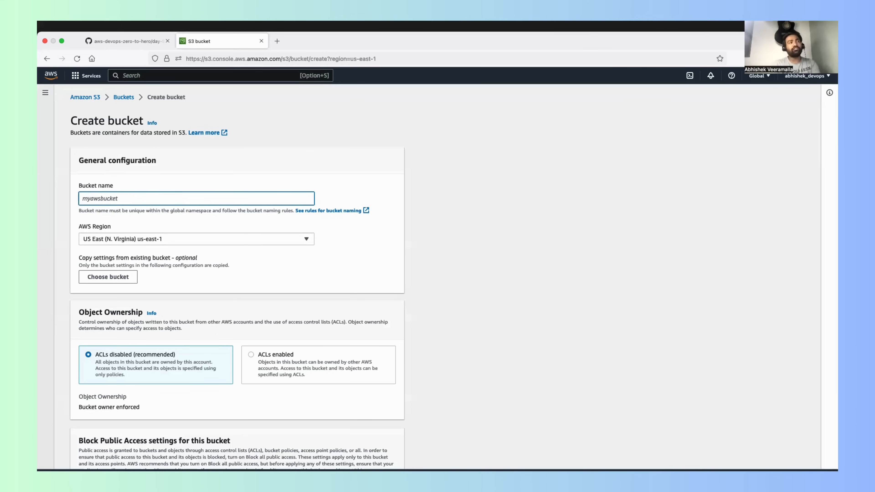
{"action": "key", "text": "super+z"}
{"action": "key", "text": "super+z"}
{"action": "left_click", "coordinate": [157, 173]}
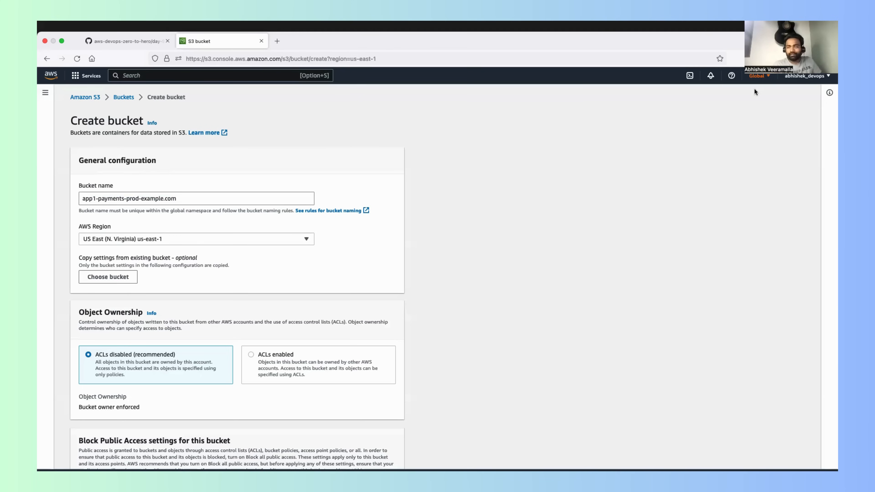
Step: Examine the console's global region list and the AWS regions available for the new bucket
{"action": "left_click", "coordinate": [768, 79]}
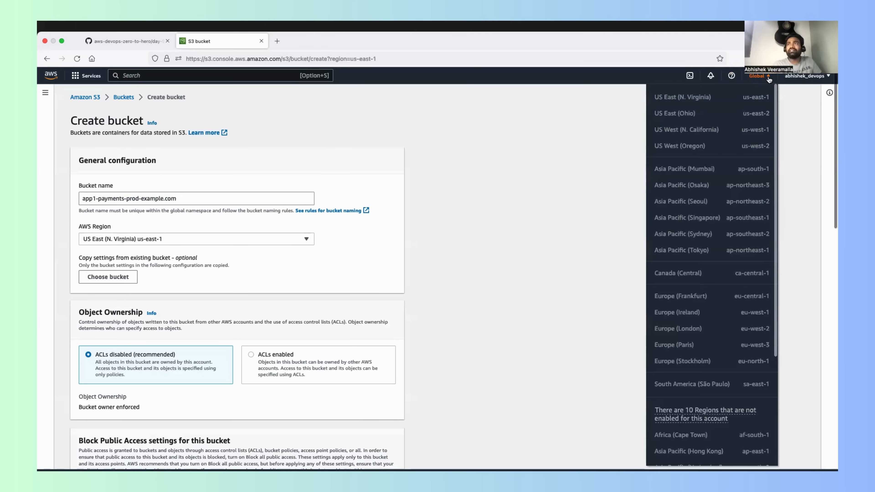
{"action": "left_click", "coordinate": [754, 79]}
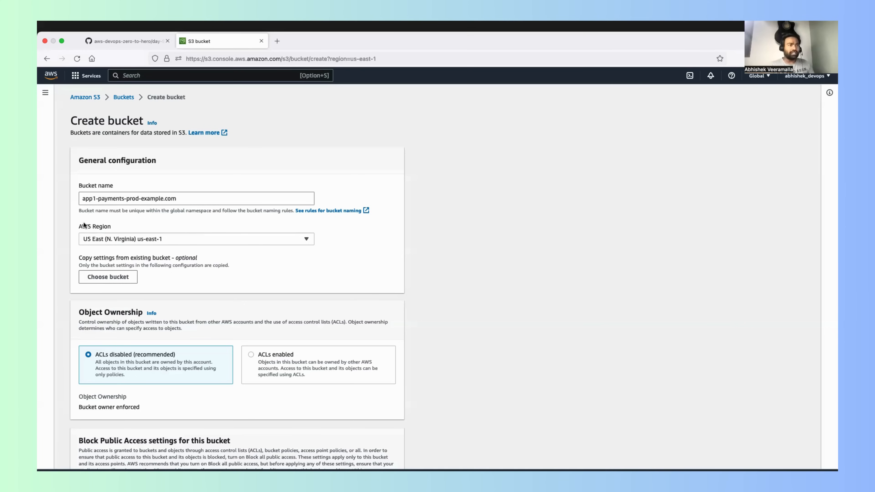
{"action": "left_click", "coordinate": [151, 226]}
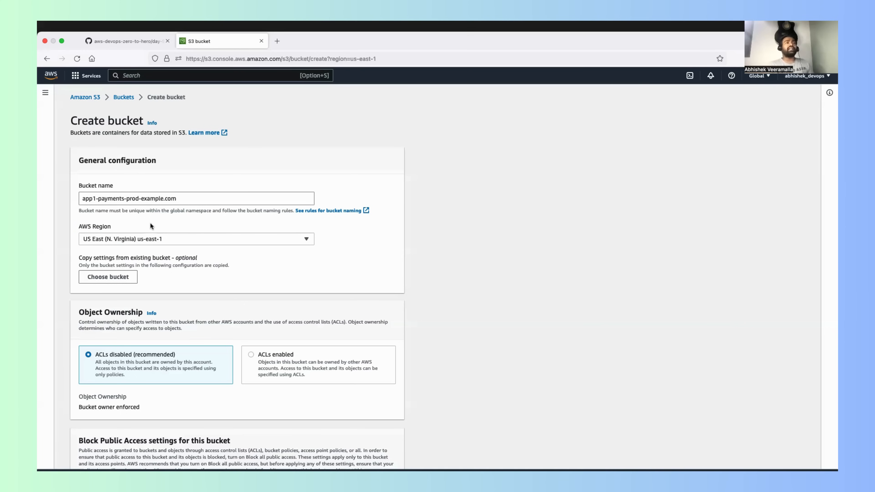
{"action": "left_click", "coordinate": [169, 238]}
{"action": "left_click", "coordinate": [177, 223]}
{"action": "left_click", "coordinate": [234, 239]}
{"action": "scroll", "coordinate": [172, 324], "scroll_direction": "down", "scroll_amount": 5}
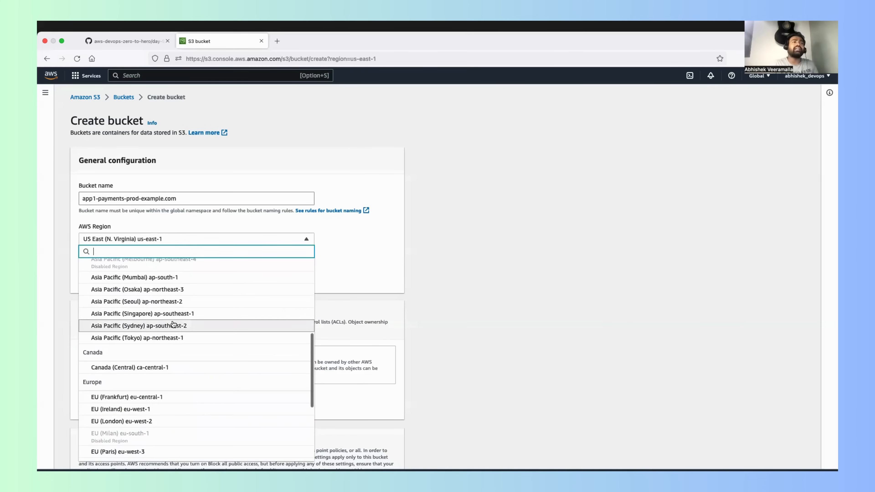
{"action": "scroll", "coordinate": [173, 324], "scroll_direction": "up", "scroll_amount": 5}
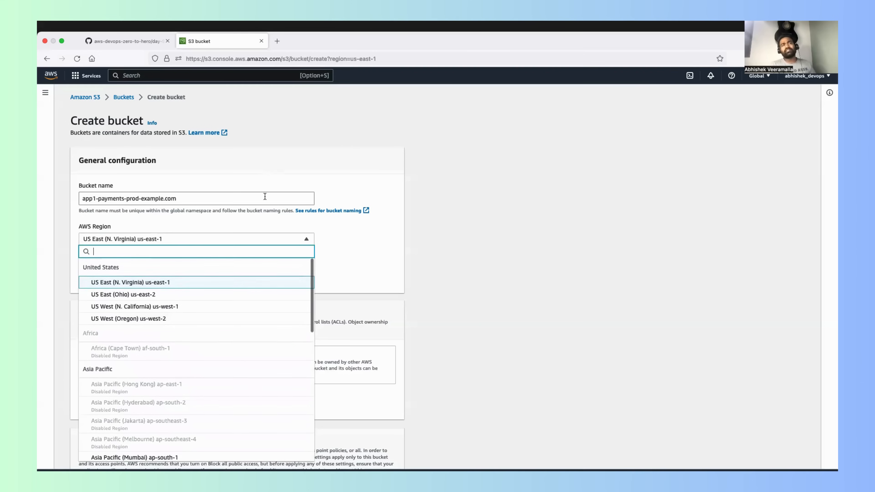
{"action": "left_click", "coordinate": [236, 223]}
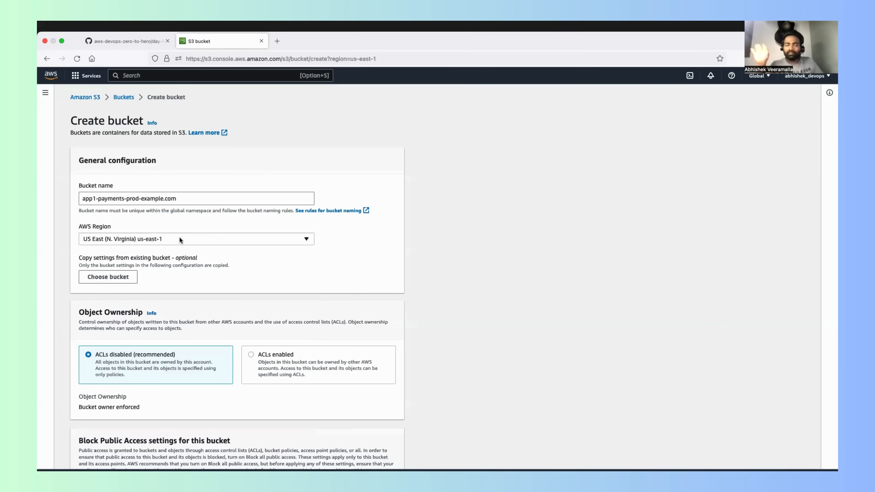
Step: Review the bucket's name and Object Ownership settings and turn off Block all public access
{"action": "scroll", "coordinate": [174, 286], "scroll_direction": "down", "scroll_amount": 1}
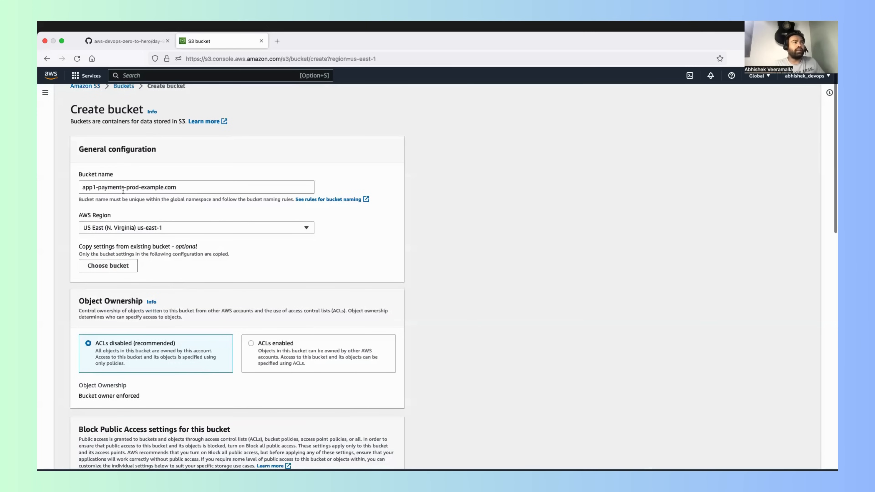
{"action": "triple_click", "coordinate": [131, 187]}
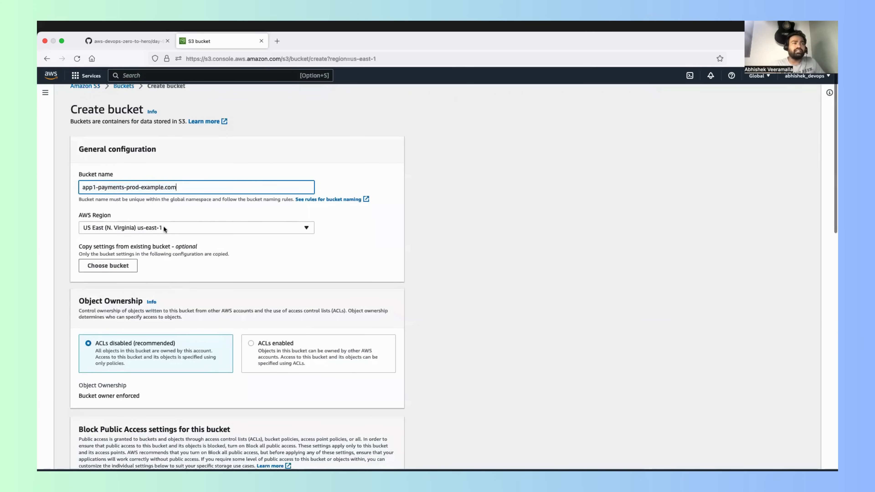
{"action": "scroll", "coordinate": [163, 226], "scroll_direction": "down", "scroll_amount": 5}
{"action": "scroll", "coordinate": [226, 266], "scroll_direction": "down", "scroll_amount": 1}
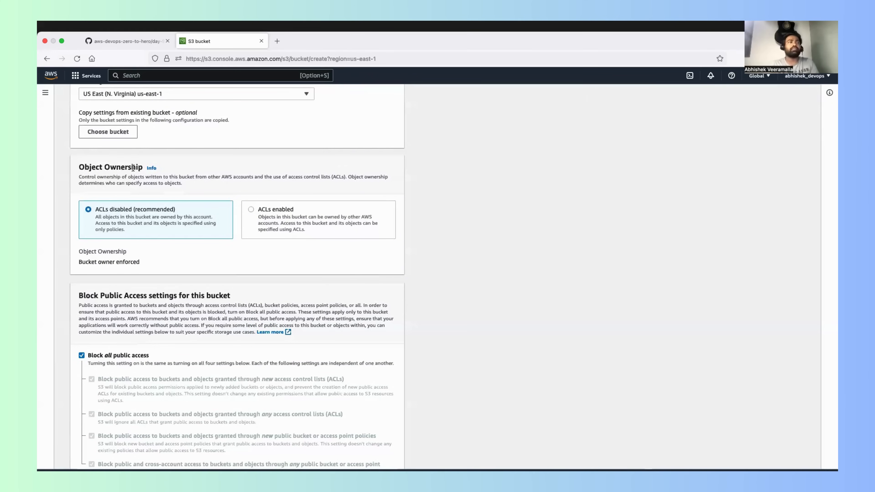
{"action": "scroll", "coordinate": [133, 168], "scroll_direction": "down", "scroll_amount": 5}
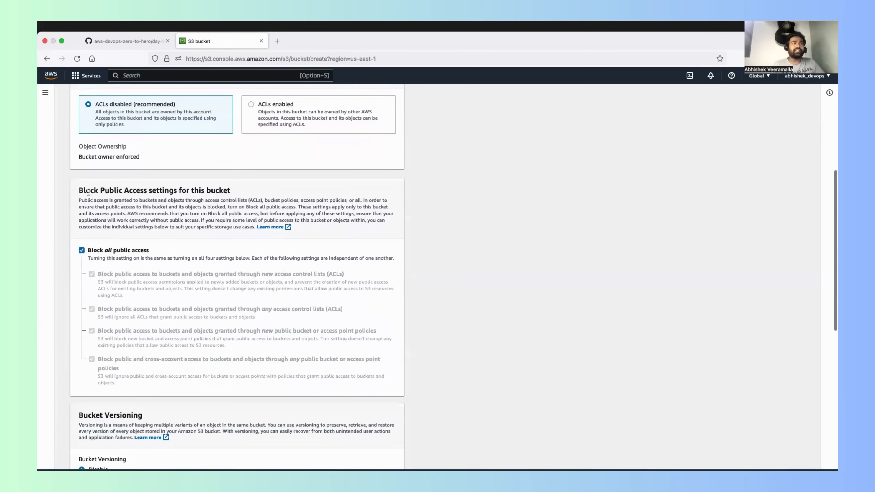
{"action": "left_click_drag", "start_coordinate": [91, 191], "coordinate": [169, 192]}
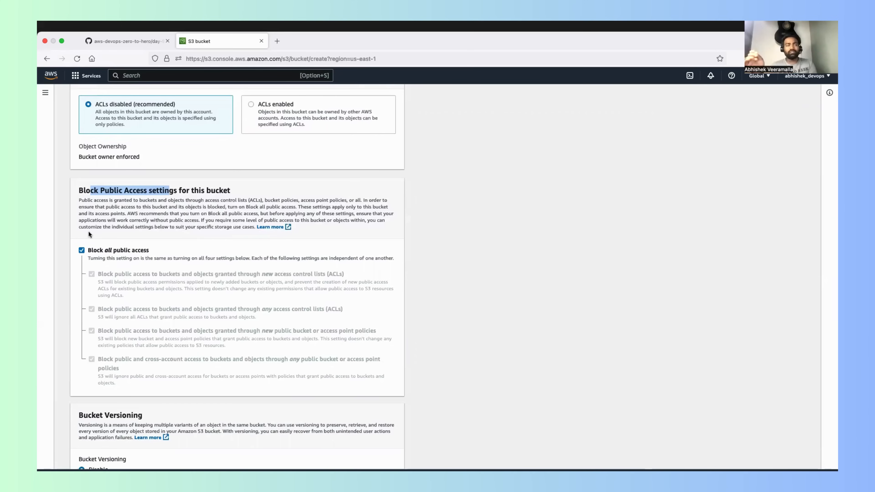
{"action": "left_click", "coordinate": [82, 249]}
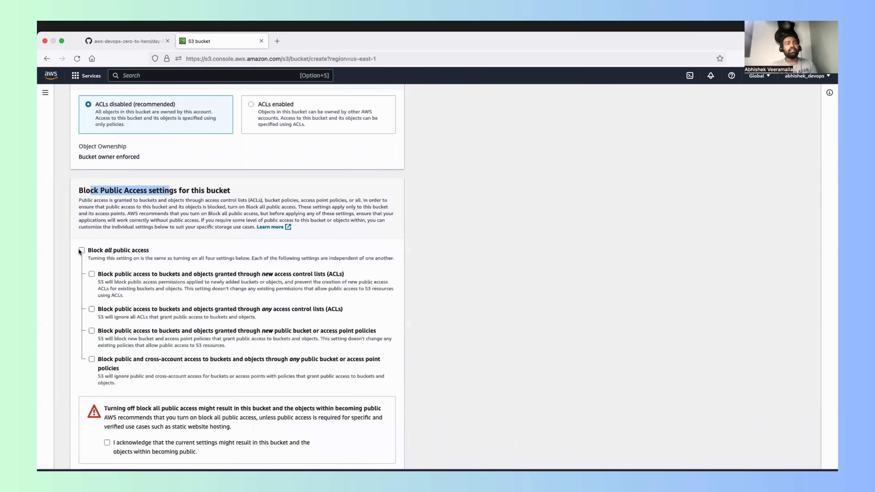
{"action": "scroll", "coordinate": [108, 397], "scroll_direction": "down", "scroll_amount": 5}
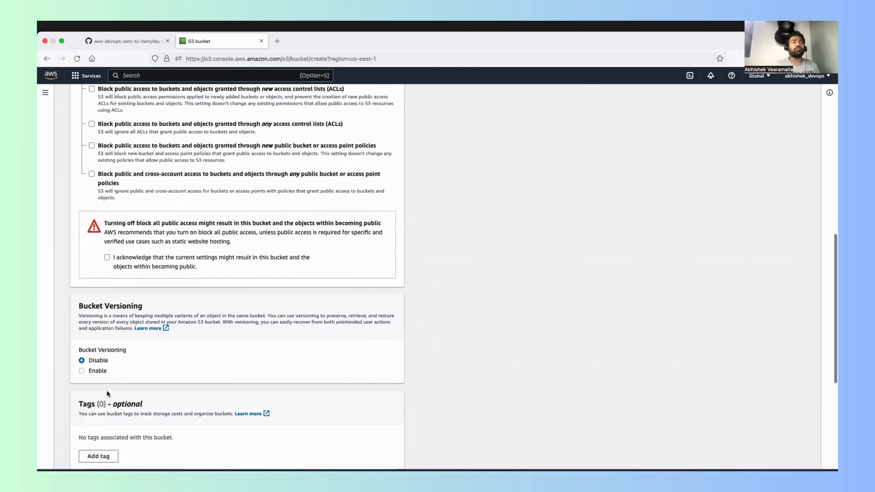
Step: Read the public access warning and turn Block all public access back on for the new bucket
{"action": "left_click_drag", "start_coordinate": [106, 215], "coordinate": [214, 260]}
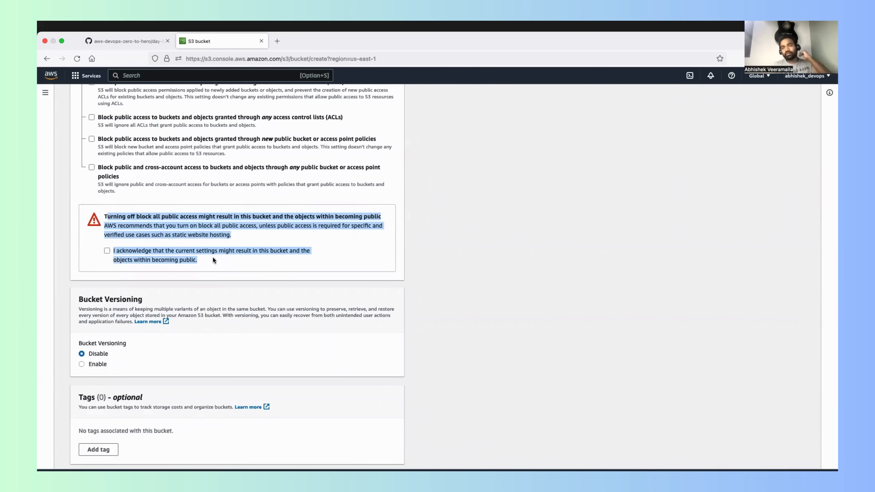
{"action": "scroll", "coordinate": [212, 258], "scroll_direction": "up", "scroll_amount": 3}
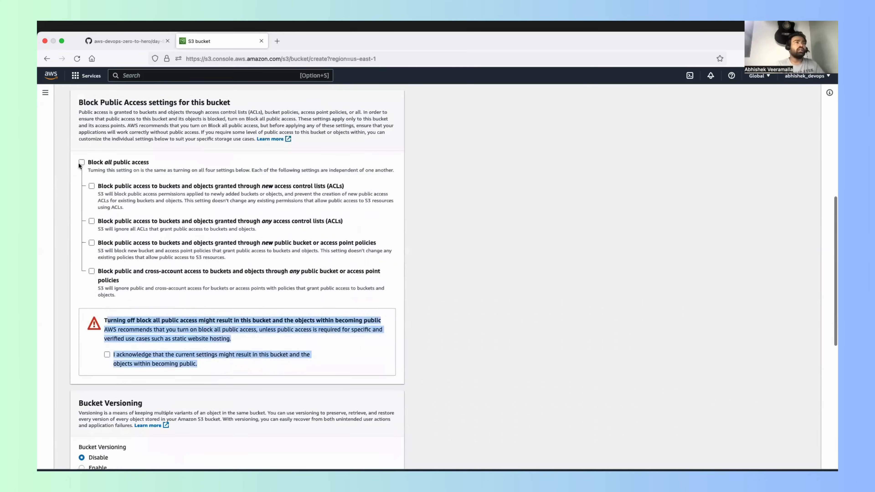
{"action": "left_click", "coordinate": [80, 162]}
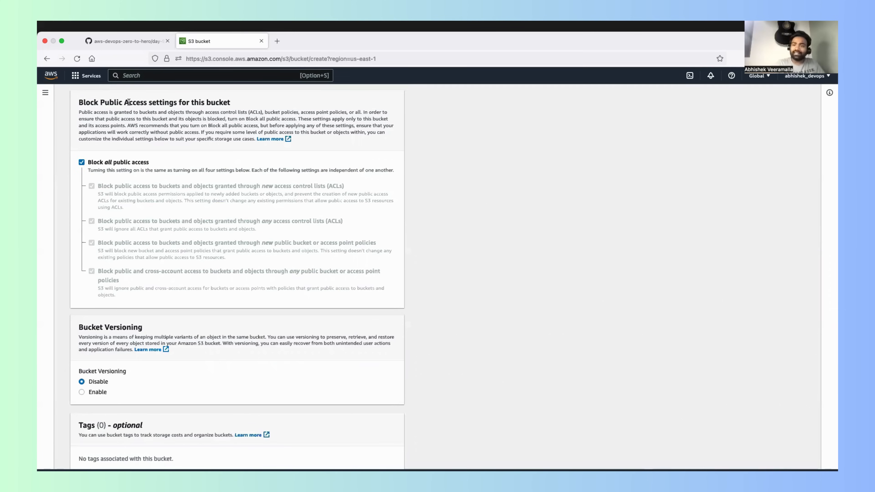
Step: Keep Bucket Versioning disabled and encryption with Amazon S3 managed keys (SSE-S3), and create the bucket
{"action": "scroll", "coordinate": [128, 102], "scroll_direction": "down", "scroll_amount": 5}
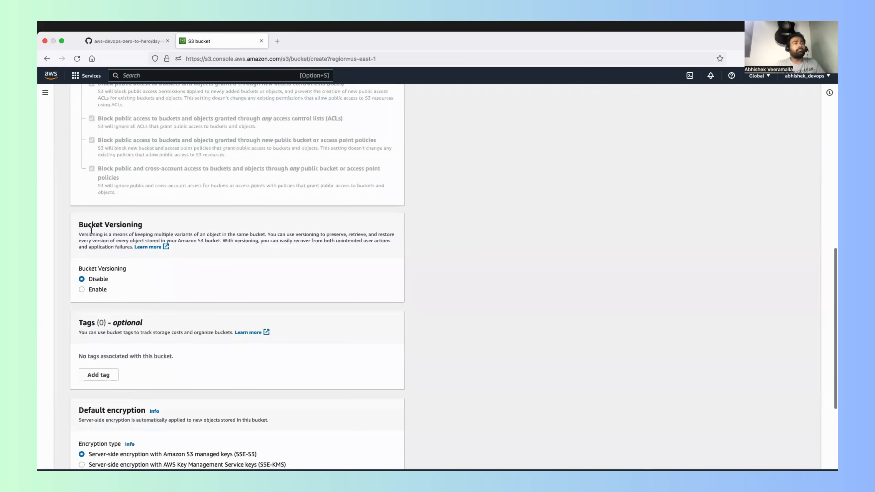
{"action": "left_click_drag", "start_coordinate": [88, 224], "coordinate": [130, 224]}
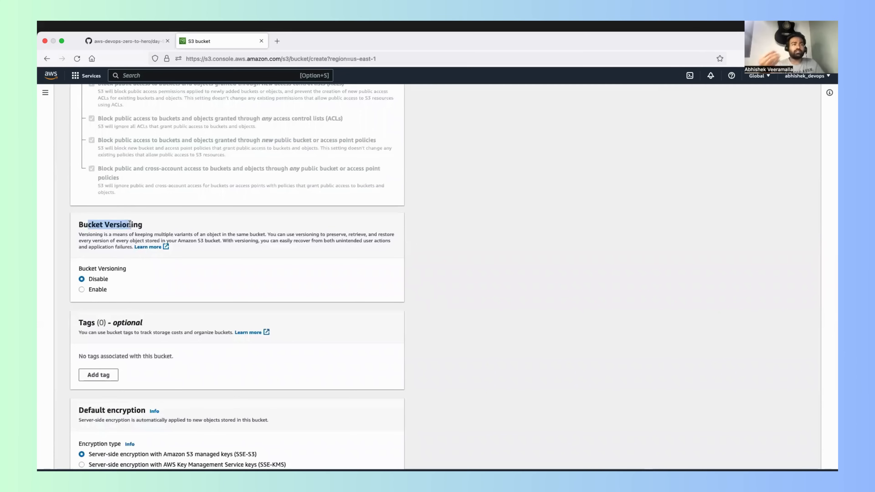
{"action": "left_click", "coordinate": [70, 263]}
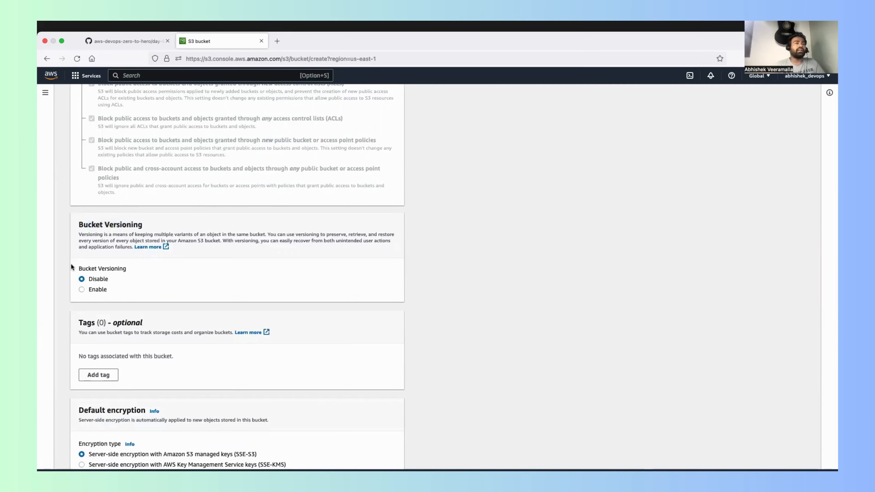
{"action": "scroll", "coordinate": [70, 263], "scroll_direction": "down", "scroll_amount": 3}
{"action": "scroll", "coordinate": [100, 300], "scroll_direction": "down", "scroll_amount": 5}
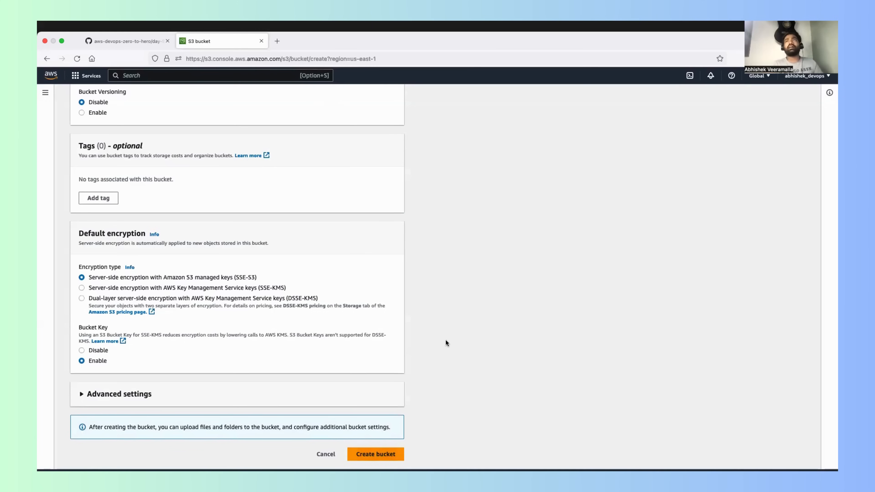
{"action": "scroll", "coordinate": [644, 321], "scroll_direction": "down", "scroll_amount": 2}
{"action": "left_click_drag", "start_coordinate": [302, 41], "coordinate": [403, 56]}
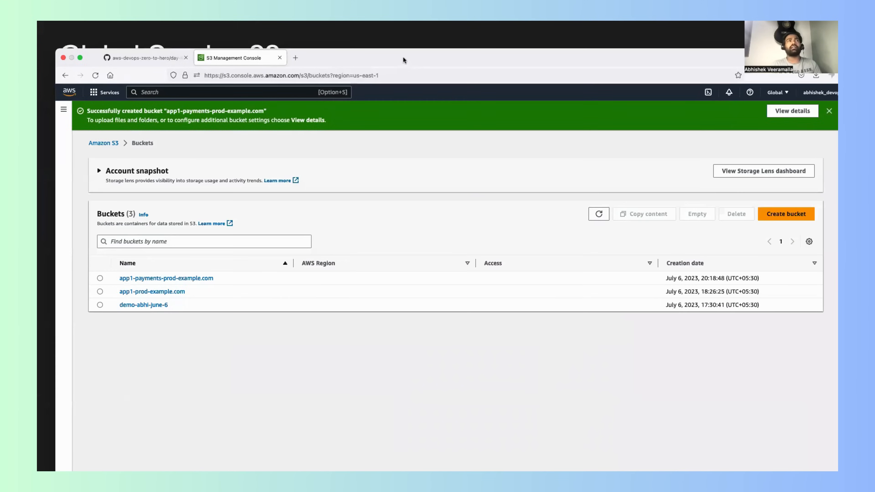
{"action": "double_click", "coordinate": [403, 56]}
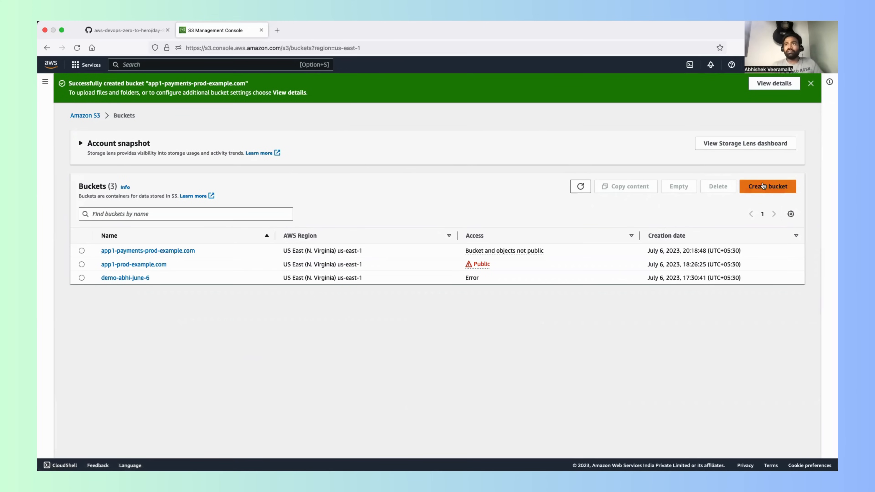
Step: Upload index.html from the Downloads folder to the app1-payments-prod-example.com bucket and check the upload status
{"action": "left_click", "coordinate": [144, 251]}
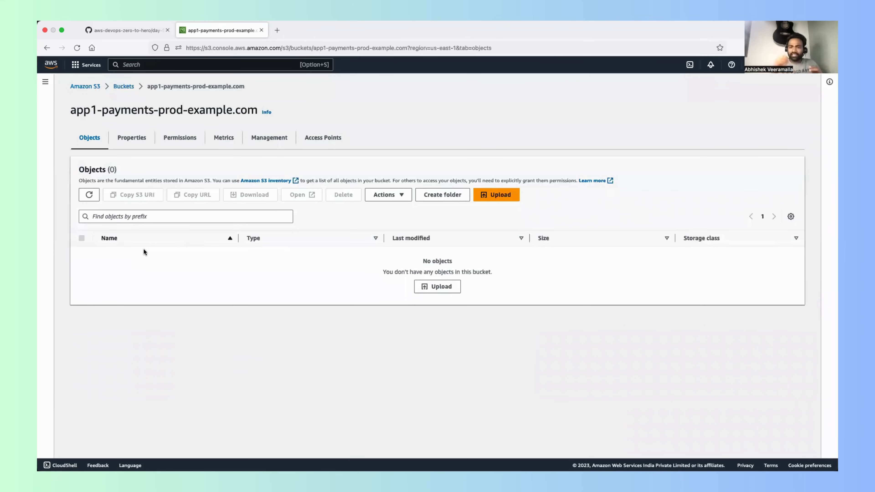
{"action": "left_click", "coordinate": [497, 195]}
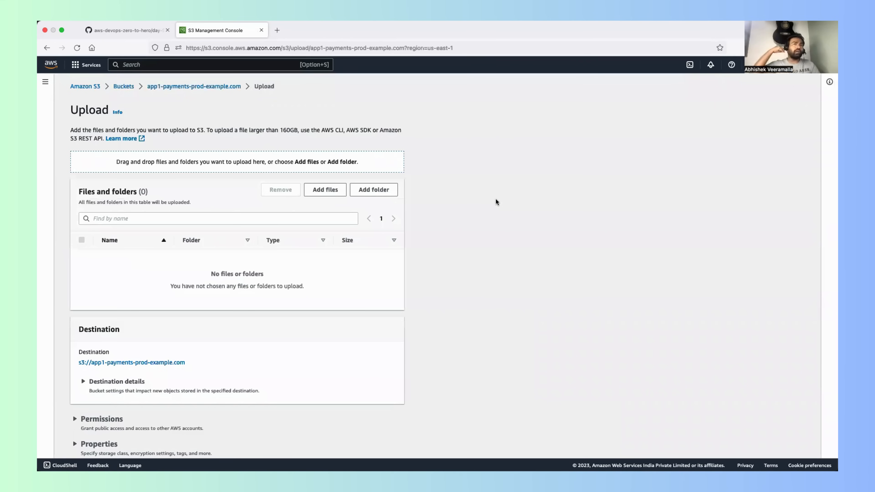
{"action": "left_click", "coordinate": [336, 194]}
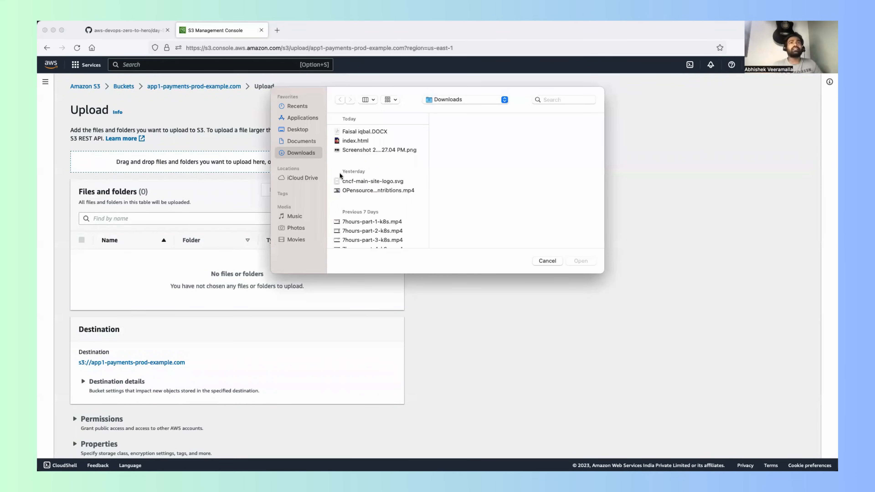
{"action": "left_click", "coordinate": [351, 140]}
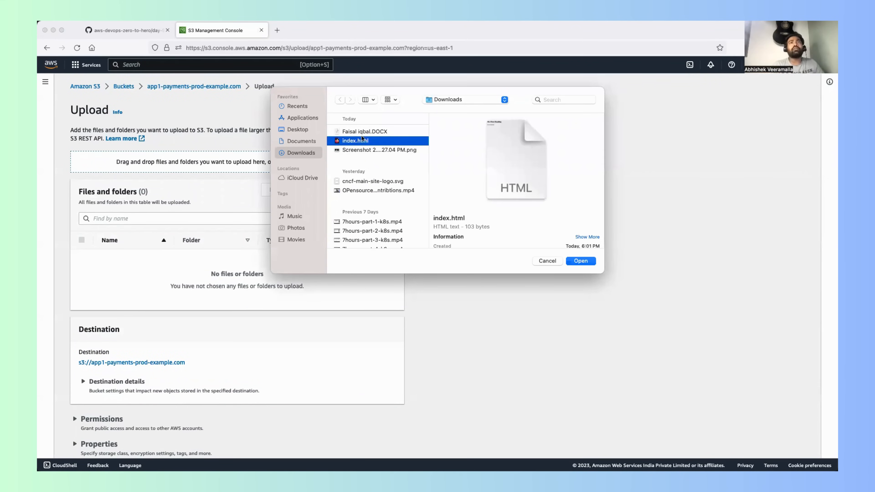
{"action": "left_click", "coordinate": [580, 261]}
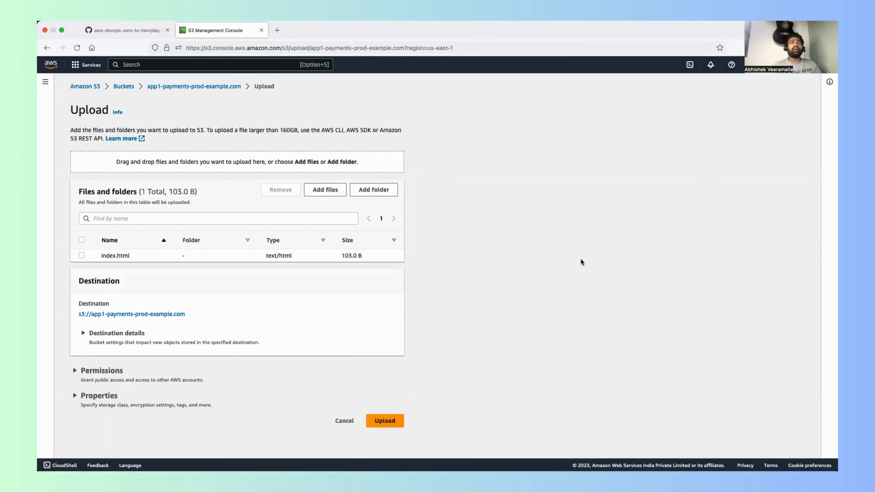
{"action": "left_click", "coordinate": [385, 421]}
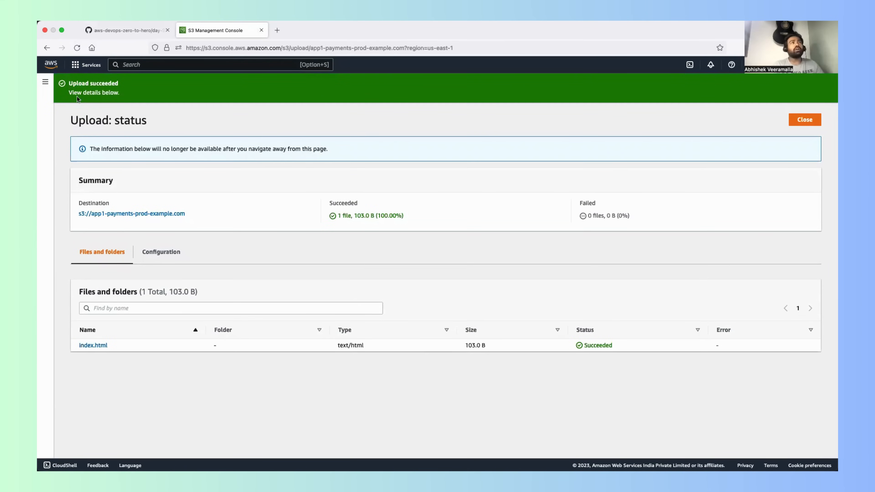
{"action": "left_click_drag", "start_coordinate": [76, 83], "coordinate": [113, 83]}
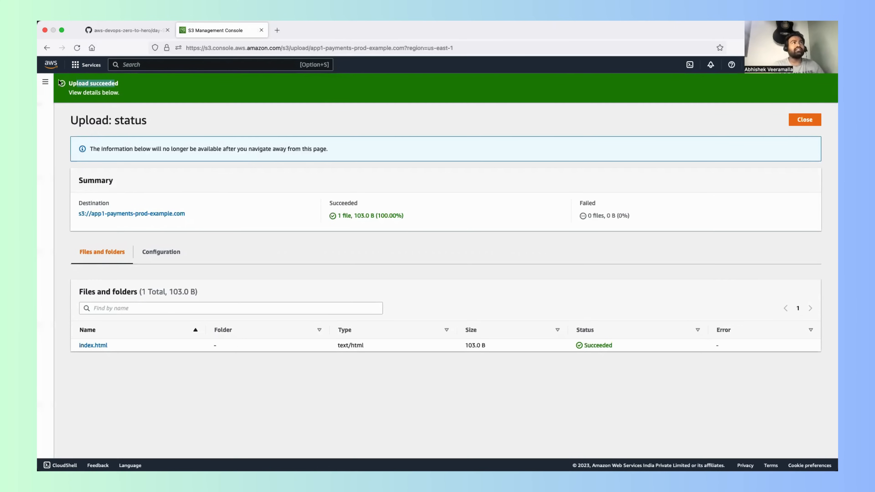
{"action": "left_click", "coordinate": [116, 346]}
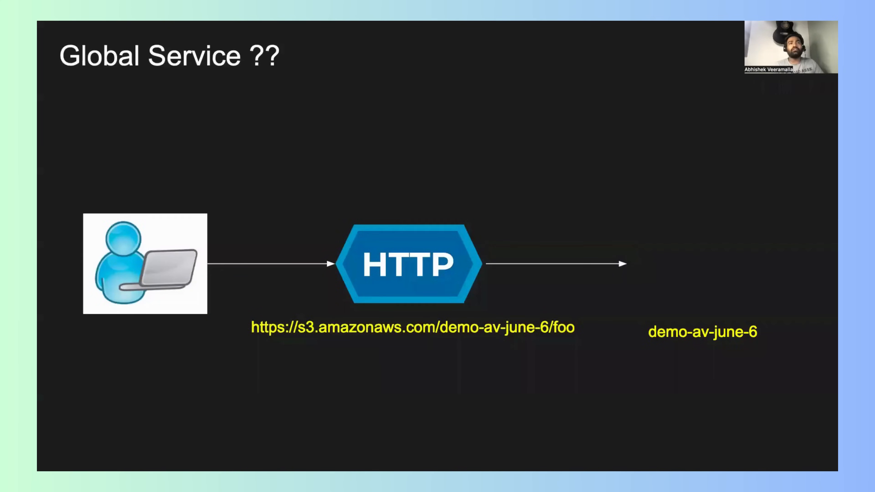
{"action": "key", "text": "Right"}
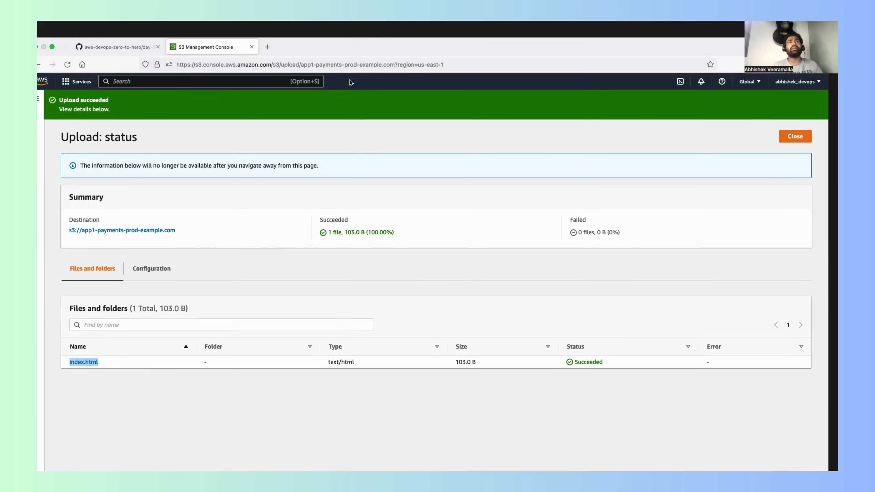
{"action": "left_click_drag", "start_coordinate": [349, 84], "coordinate": [279, 118]}
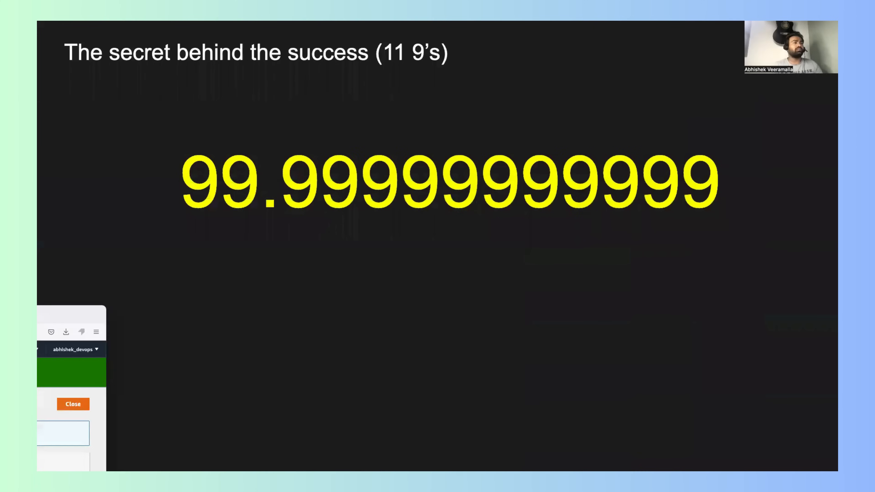
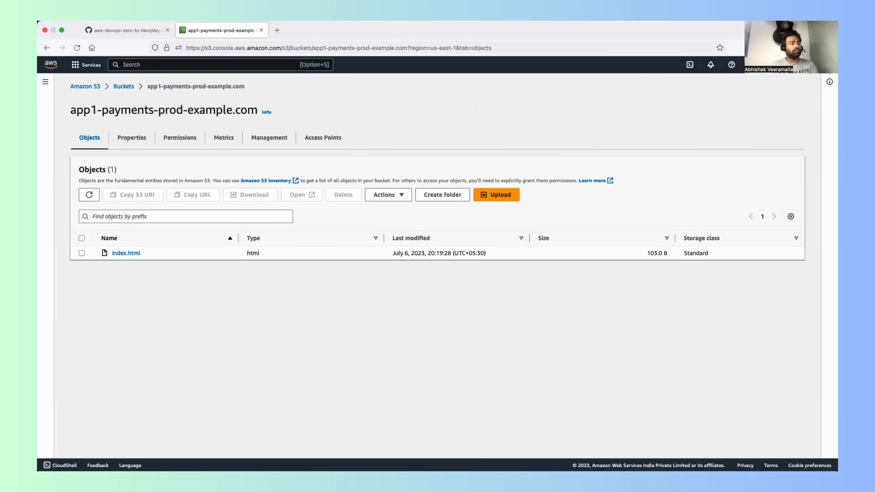
Step: Switch to the terminal, clear its screen and open index.html from the Downloads folder in Vim
{"action": "key", "text": "super+Tab"}
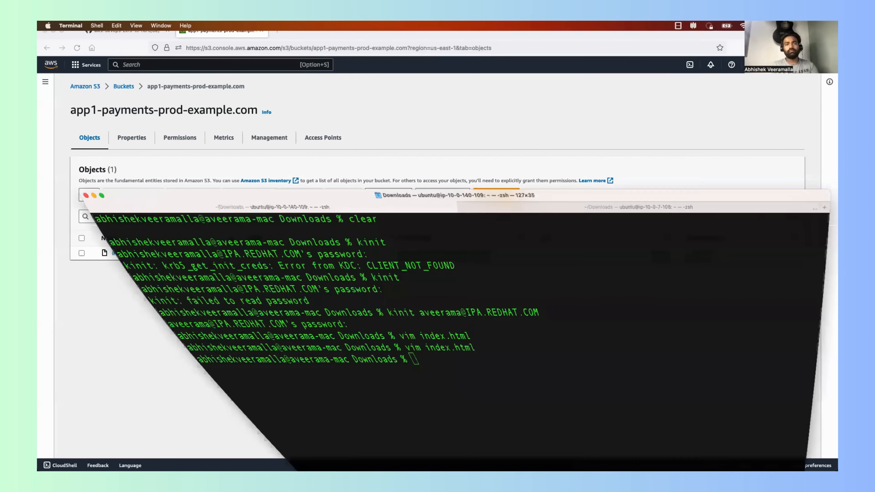
{"action": "type", "text": "clear"}
{"action": "key", "text": "Return"}
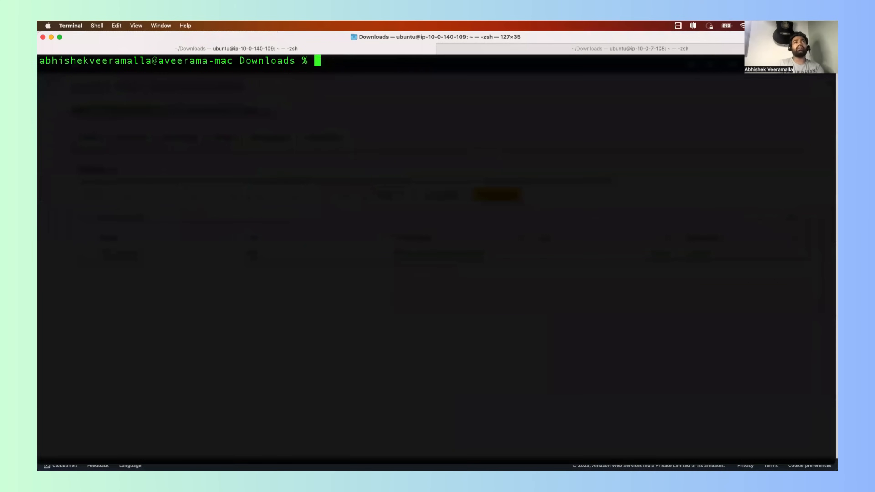
{"action": "type", "text": "vim index.html"}
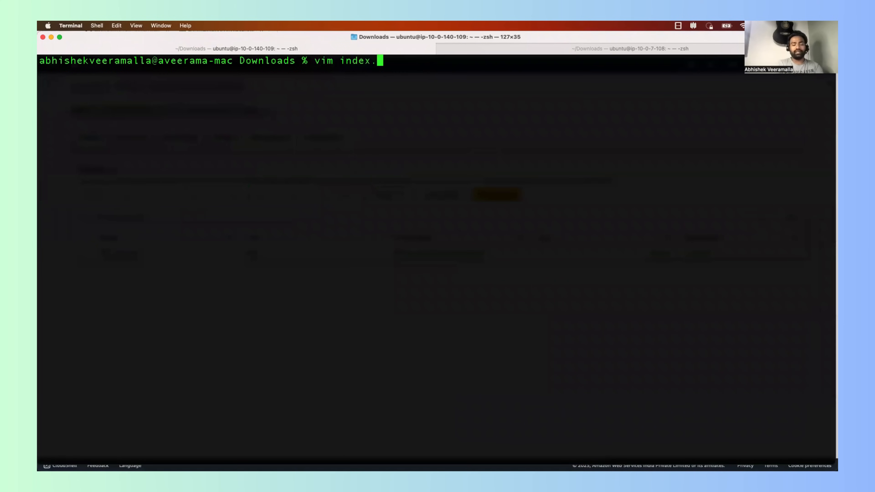
{"action": "key", "text": "Return"}
Step: Add an empty line at the end of index.html, save the file and quit Vim
{"action": "key", "text": "Down"}
{"action": "key", "text": "Down"}
{"action": "key", "text": "Down"}
{"action": "key", "text": "Down"}
{"action": "key", "text": "Down"}
{"action": "key", "text": "Down"}
{"action": "key", "text": "Down"}
{"action": "key", "text": "Down"}
{"action": "key", "text": "Down"}
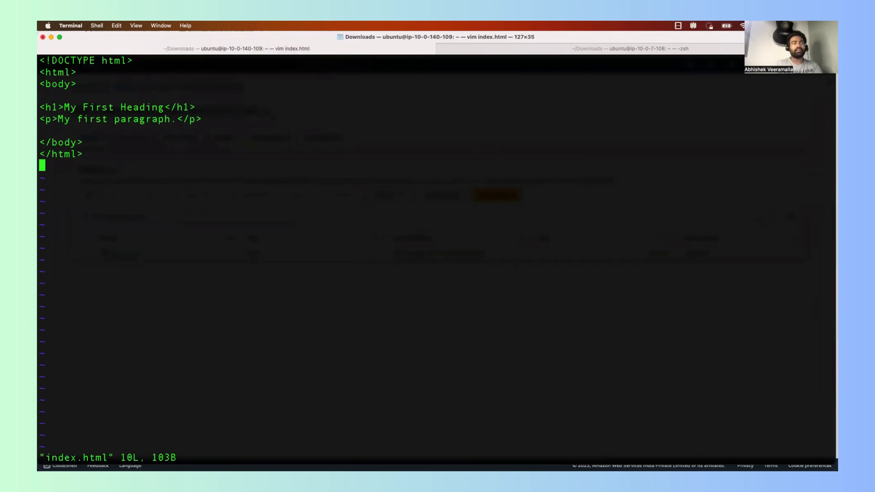
{"action": "key", "text": "i"}
{"action": "key", "text": "Return"}
{"action": "key", "text": "Escape"}
{"action": "type", "text": ":wq!"}
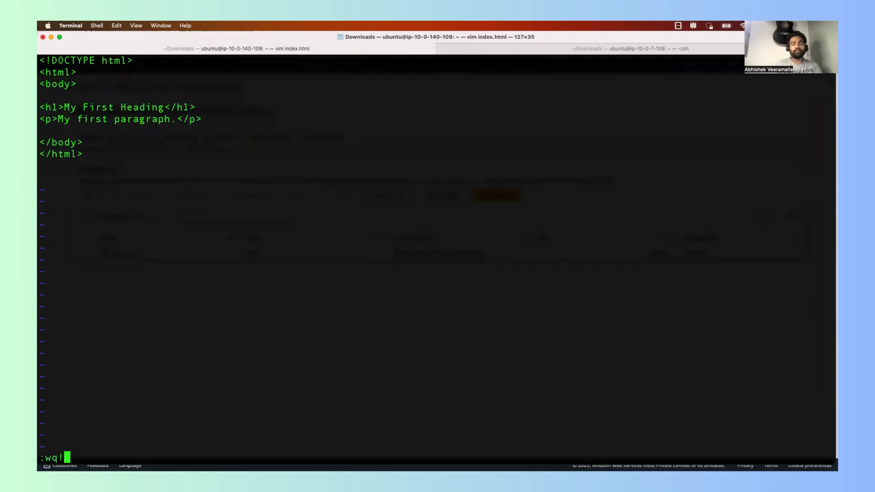
{"action": "key", "text": "Return"}
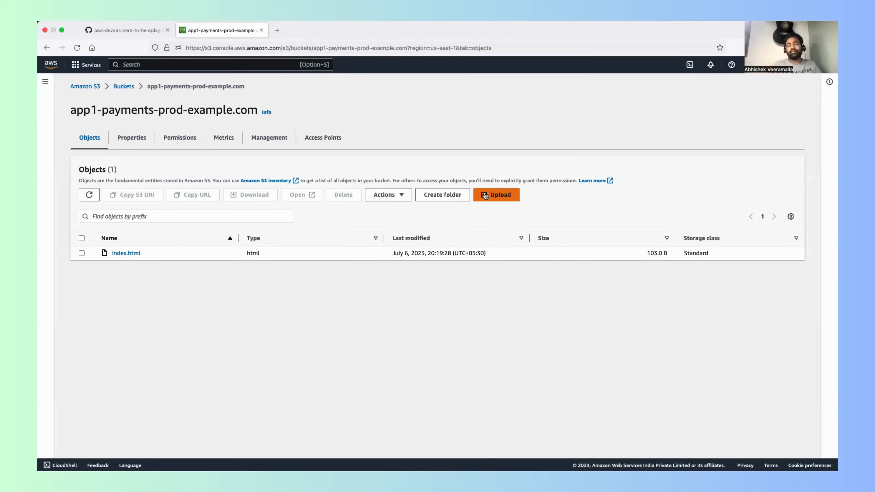
Step: In the browser, upload the modified index.html from Downloads to the app1-payments-prod-example.com bucket and return to its object list
{"action": "left_click", "coordinate": [485, 195]}
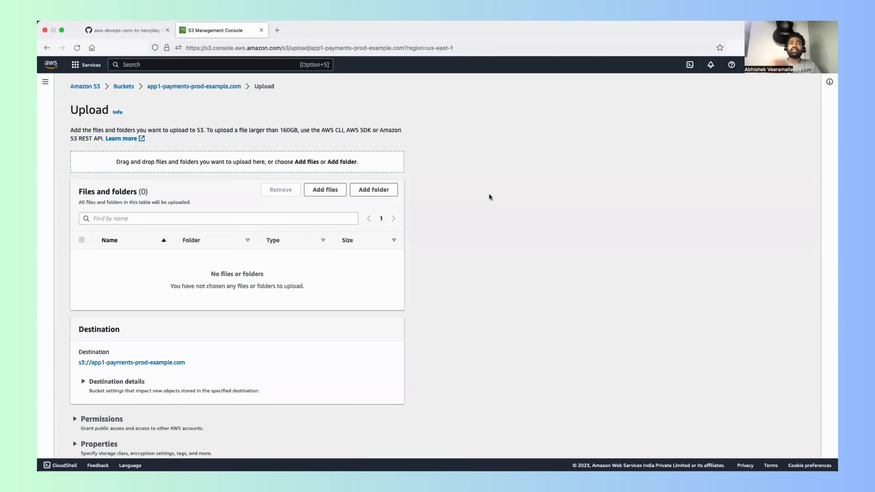
{"action": "scroll", "coordinate": [224, 240], "scroll_direction": "down", "scroll_amount": 2}
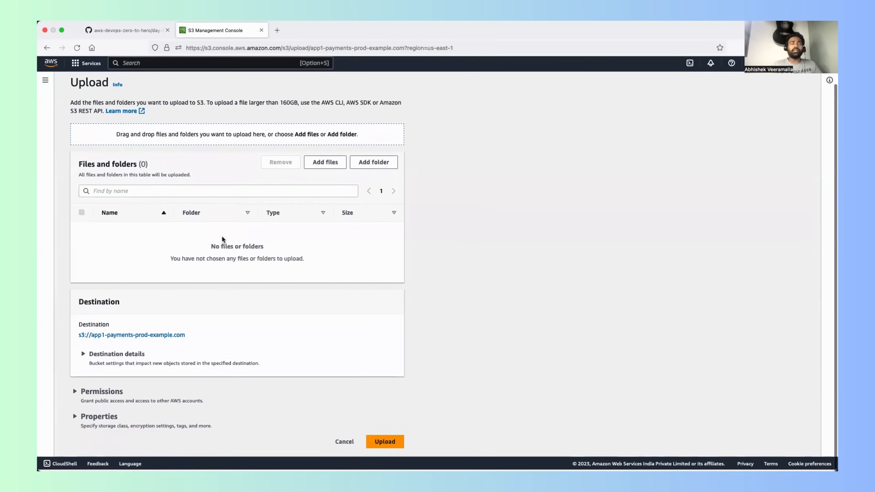
{"action": "scroll", "coordinate": [222, 240], "scroll_direction": "up", "scroll_amount": 2}
{"action": "left_click", "coordinate": [327, 192]}
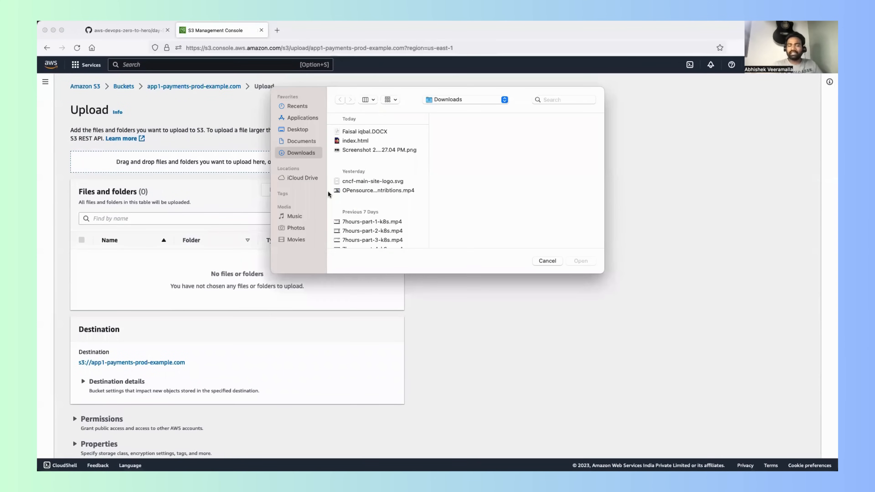
{"action": "left_click", "coordinate": [353, 140]}
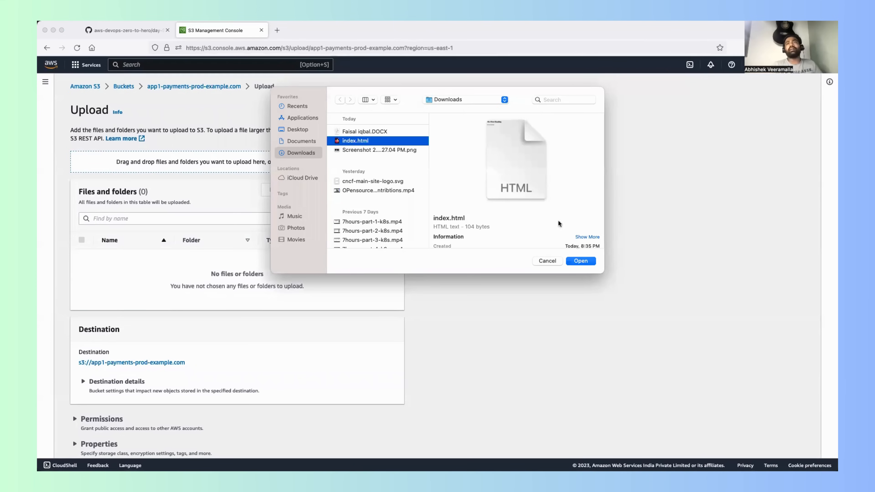
{"action": "left_click", "coordinate": [571, 260]}
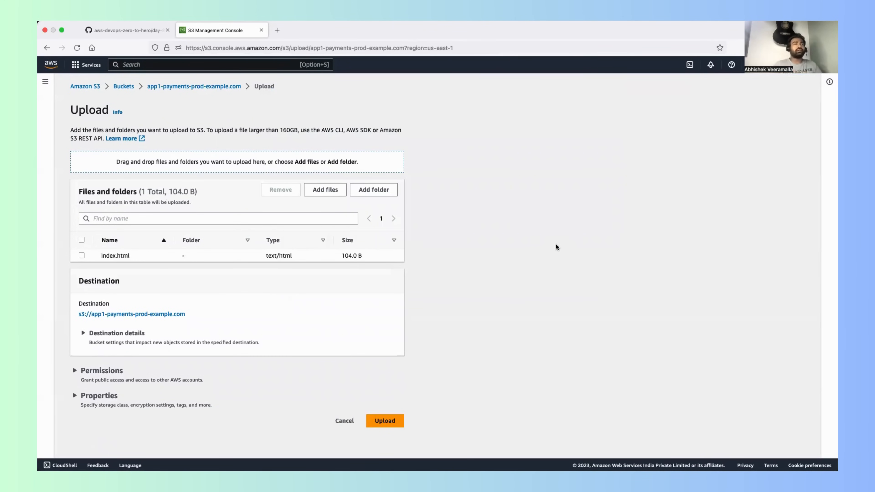
{"action": "left_click", "coordinate": [385, 420]}
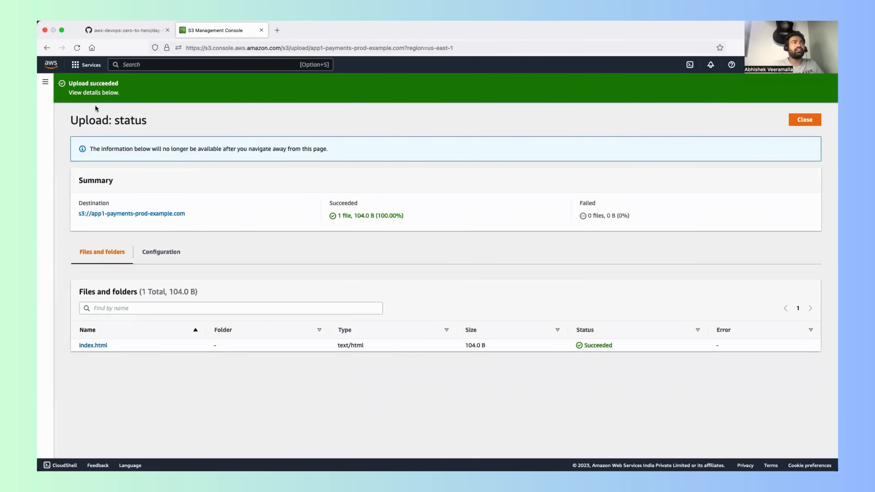
{"action": "left_click", "coordinate": [47, 48]}
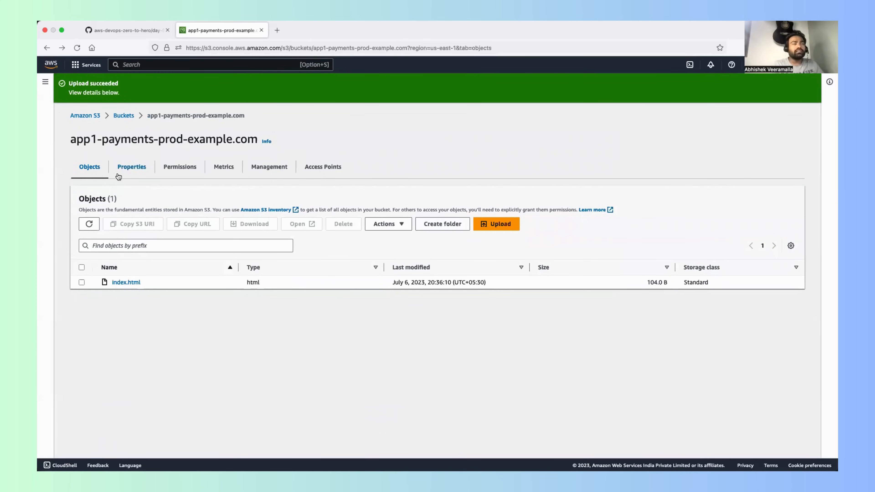
Step: Examine the app1-payments-prod-example.com bucket's index.html entry and bucket properties for any trace of the earlier file version
{"action": "left_click", "coordinate": [124, 116]}
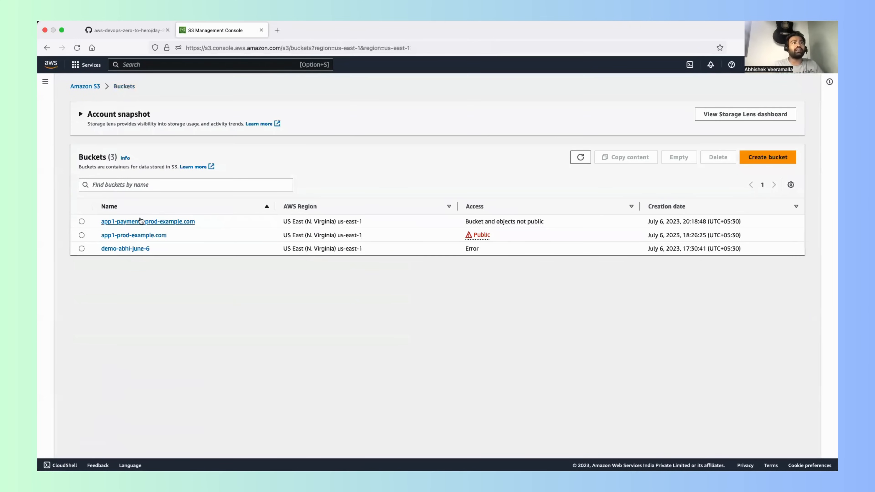
{"action": "left_click", "coordinate": [139, 220]}
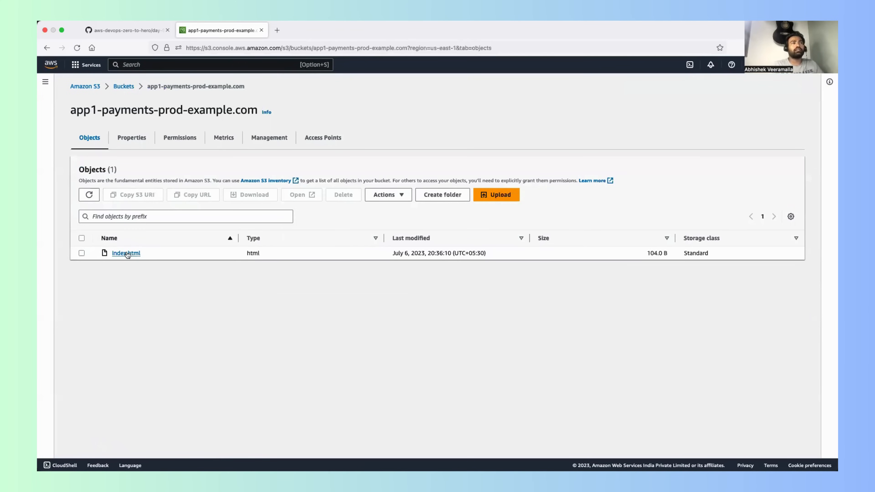
{"action": "left_click", "coordinate": [81, 254]}
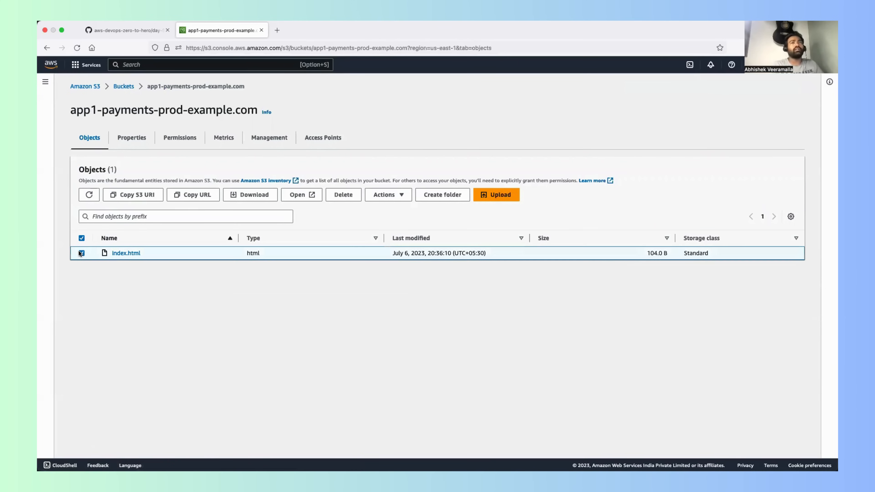
{"action": "left_click", "coordinate": [81, 253]}
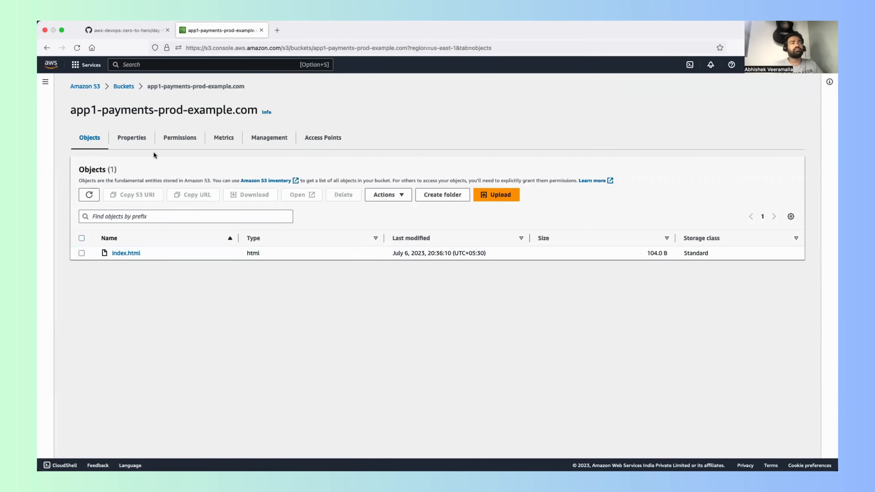
{"action": "left_click", "coordinate": [81, 254]}
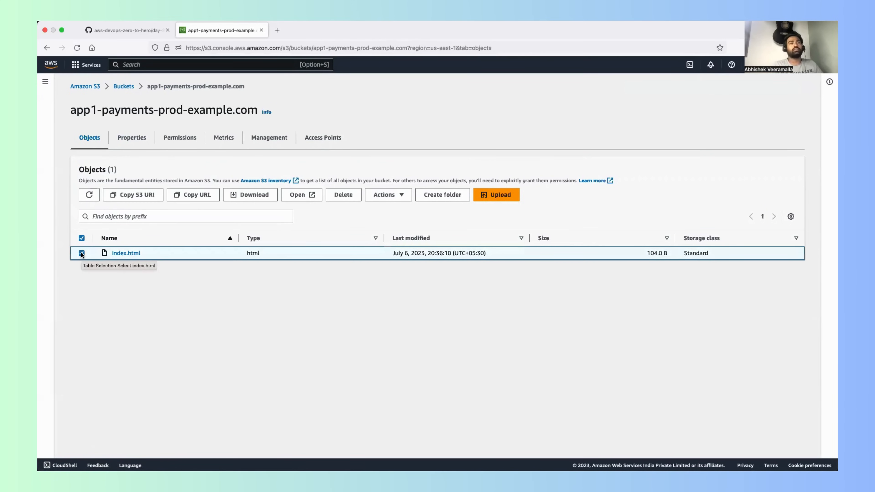
{"action": "left_click", "coordinate": [125, 139]}
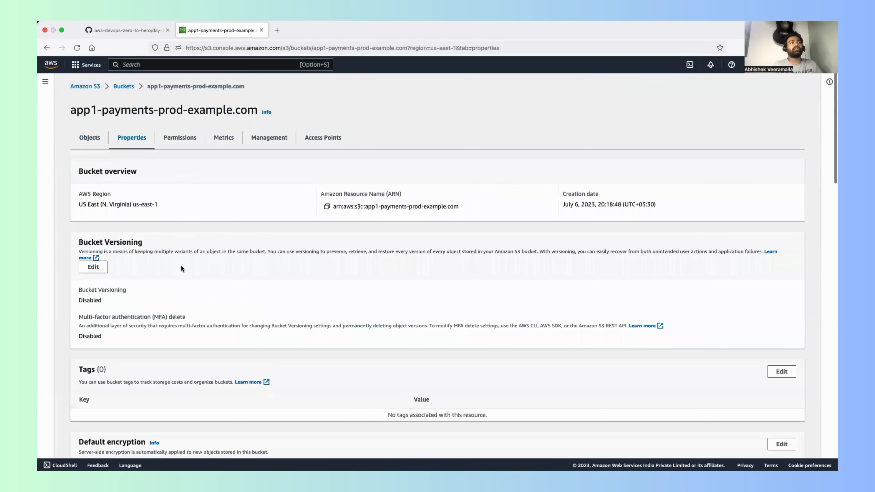
{"action": "scroll", "coordinate": [180, 265], "scroll_direction": "down", "scroll_amount": 2}
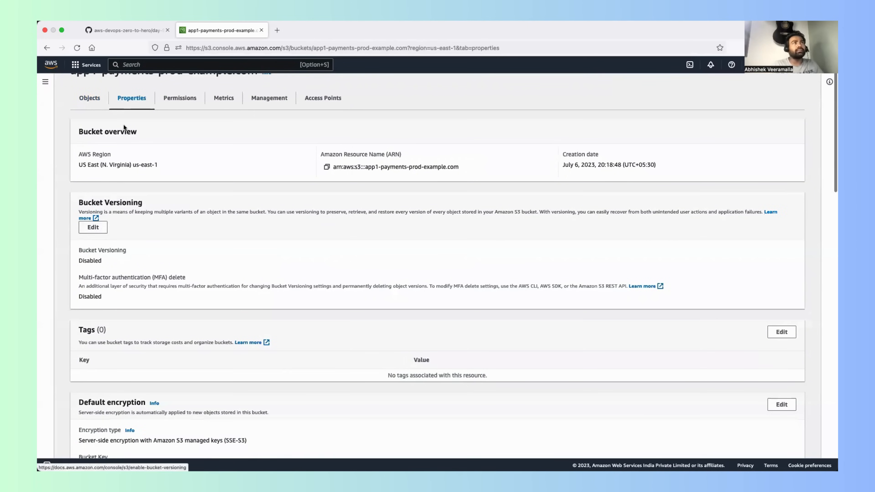
{"action": "scroll", "coordinate": [123, 124], "scroll_direction": "up", "scroll_amount": 2}
{"action": "left_click", "coordinate": [124, 86]}
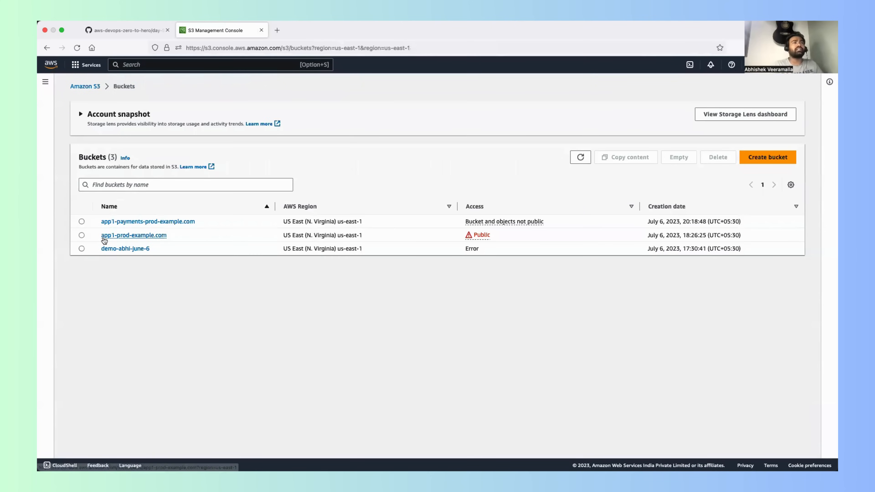
{"action": "left_click", "coordinate": [123, 221]}
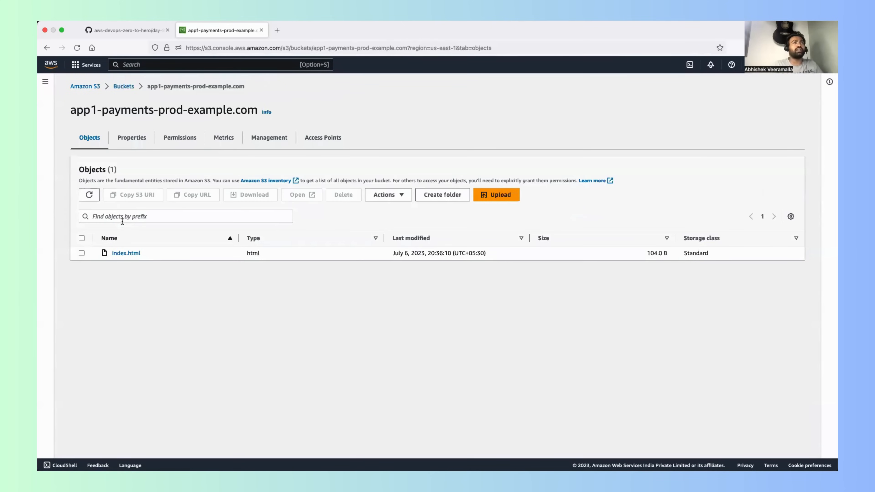
{"action": "left_click", "coordinate": [82, 253]}
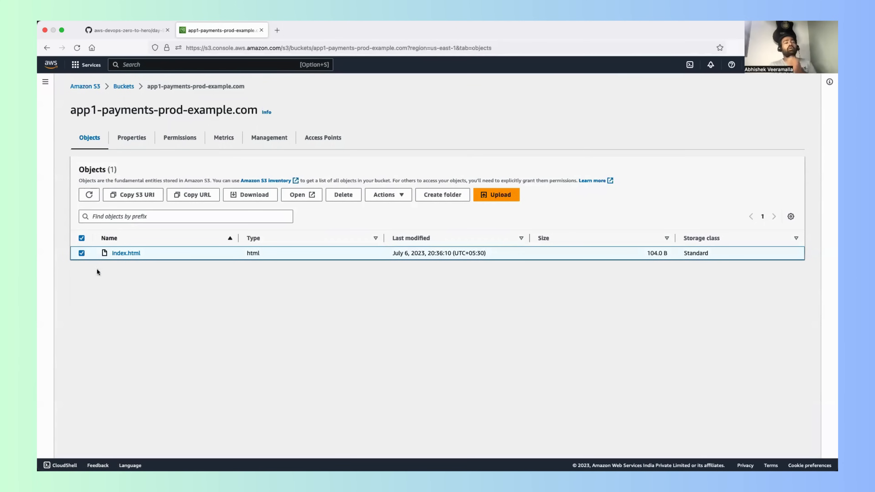
{"action": "left_click", "coordinate": [81, 253]}
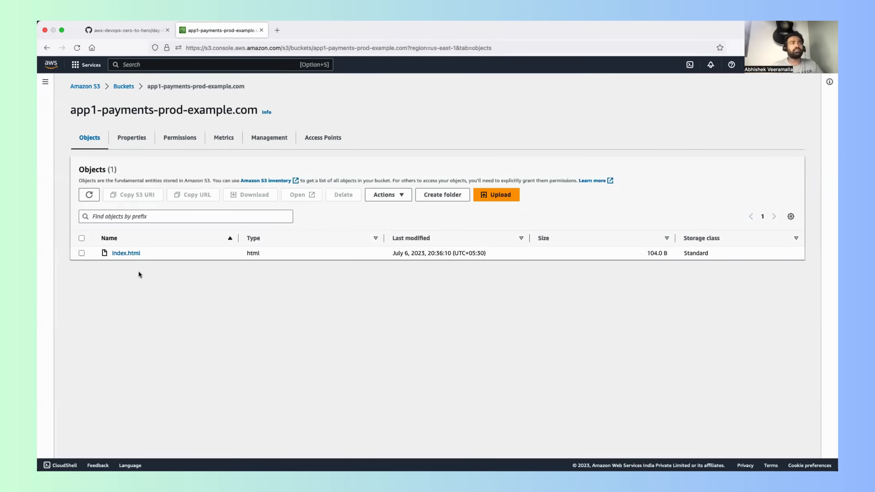
Step: Enable Bucket Versioning for app1-payments-prod-example.com, save the change and open the bucket's upload page
{"action": "left_click", "coordinate": [128, 142]}
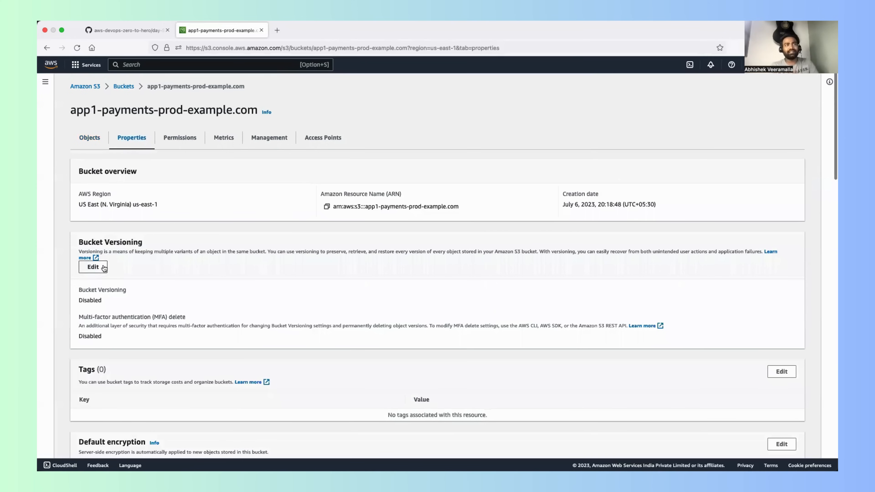
{"action": "left_click_drag", "start_coordinate": [91, 241], "coordinate": [127, 242]}
{"action": "left_click", "coordinate": [98, 267]}
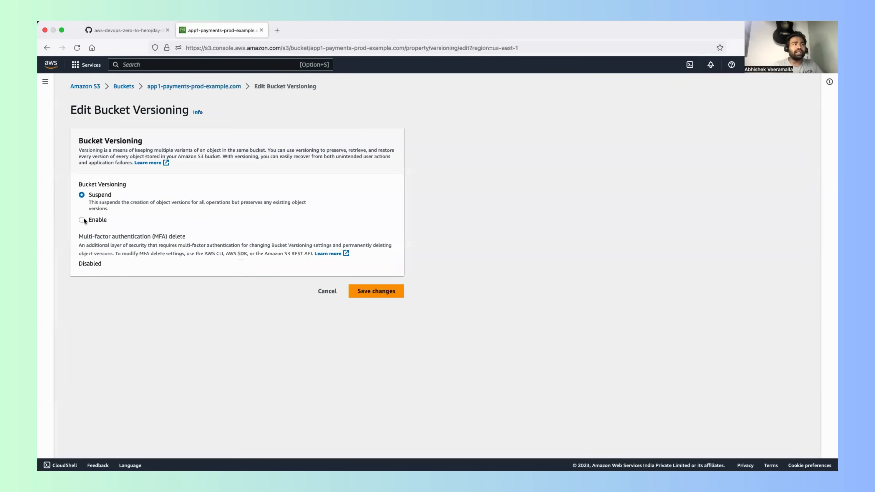
{"action": "left_click", "coordinate": [83, 218]}
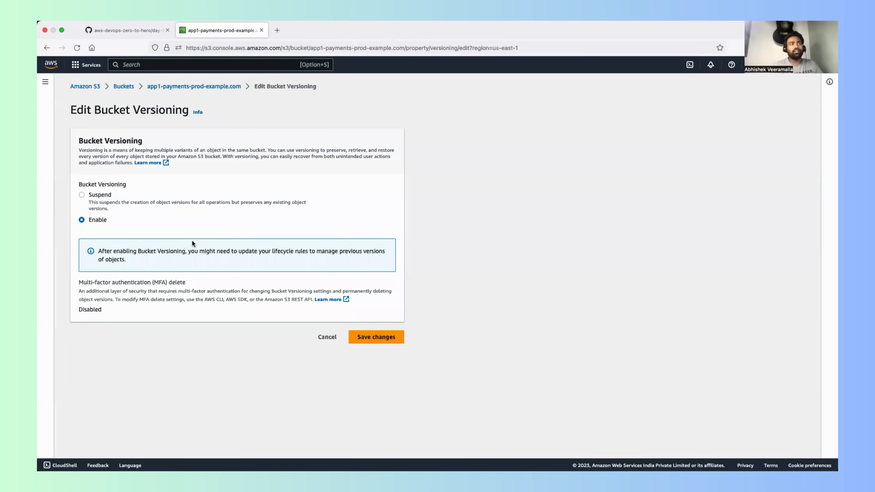
{"action": "left_click", "coordinate": [377, 338]}
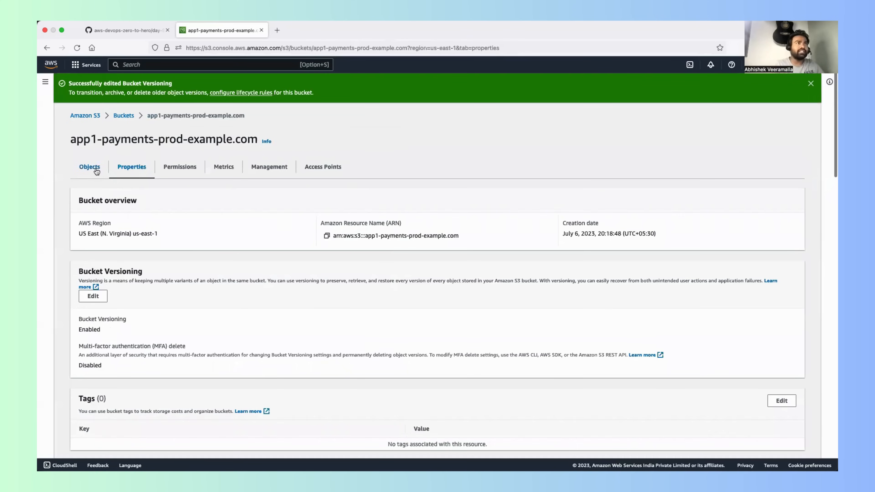
{"action": "left_click", "coordinate": [96, 168]}
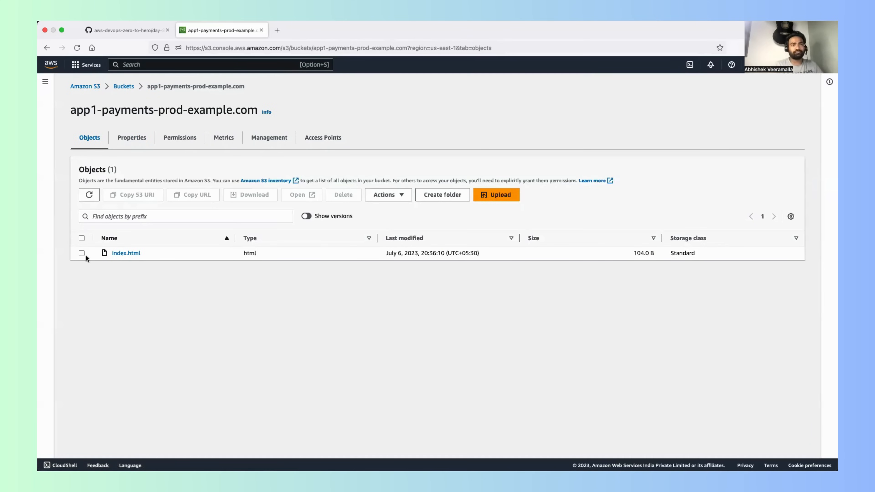
{"action": "left_click", "coordinate": [497, 193]}
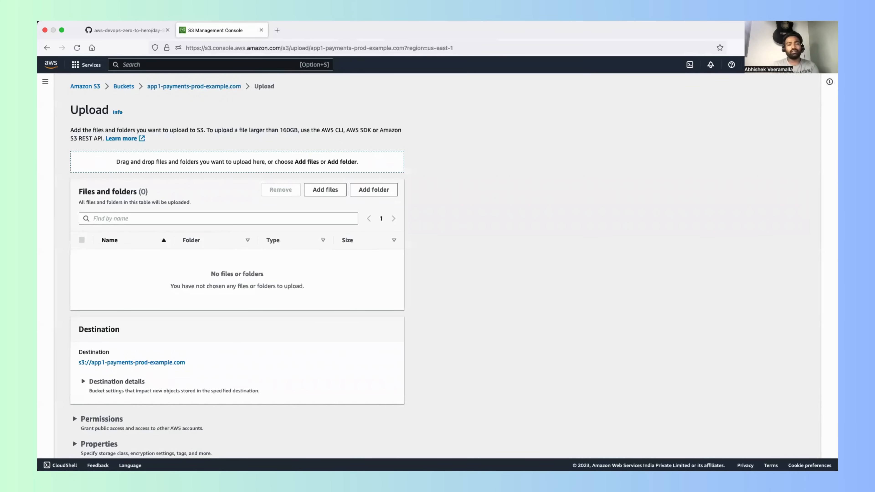
Step: In the terminal, reopen index.html in Vim, delete the empty lines at its end, save and quit, and return to the browser
{"action": "key", "text": "super+Tab"}
{"action": "key", "text": "Up"}
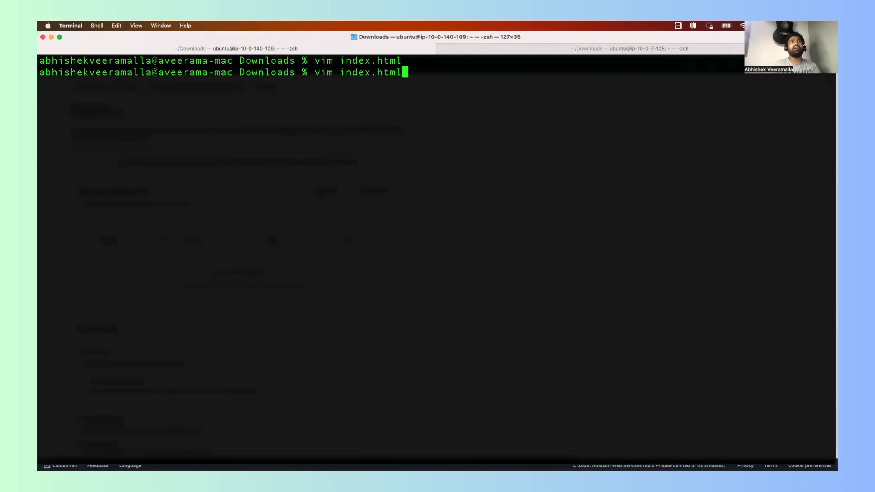
{"action": "key", "text": "Return"}
{"action": "key", "text": "Down"}
{"action": "key", "text": "Down"}
{"action": "key", "text": "Down"}
{"action": "key", "text": "Down"}
{"action": "key", "text": "Down"}
{"action": "key", "text": "Down"}
{"action": "key", "text": "Down"}
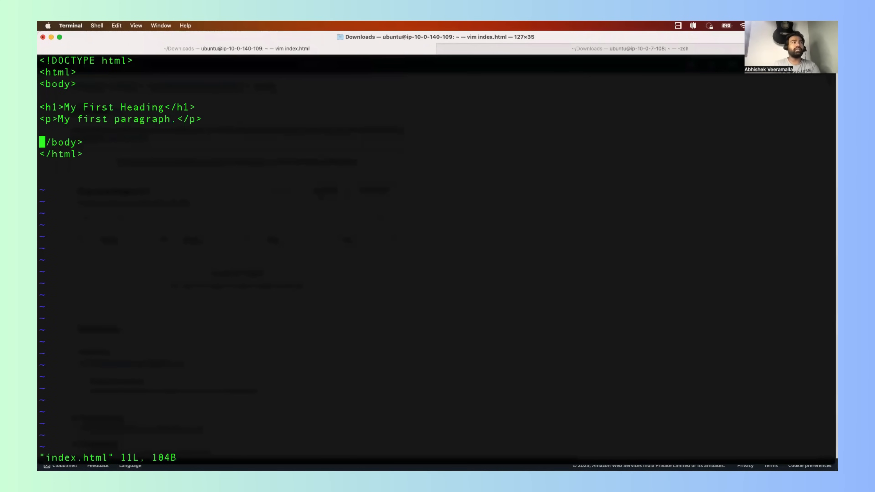
{"action": "key", "text": "Down"}
{"action": "key", "text": "Down"}
{"action": "key", "text": "Down"}
{"action": "key", "text": "d"}
{"action": "key", "text": "d"}
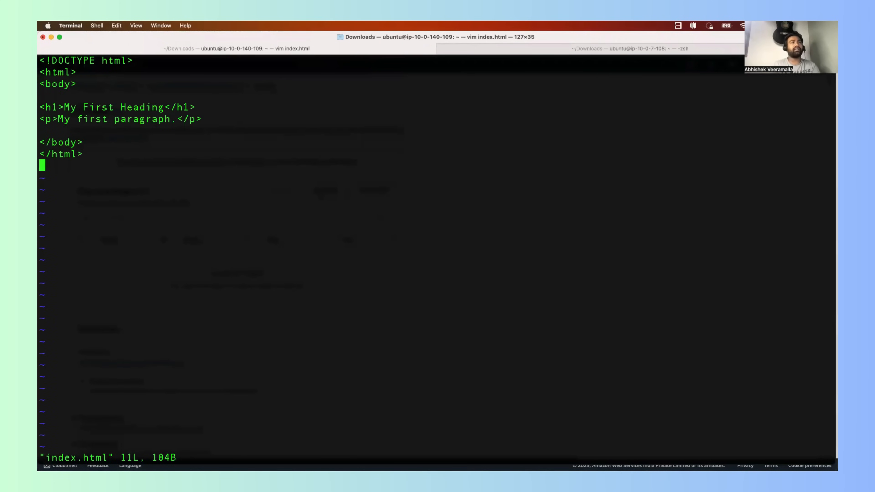
{"action": "key", "text": "d"}
{"action": "key", "text": "d"}
{"action": "type", "text": ":wq"}
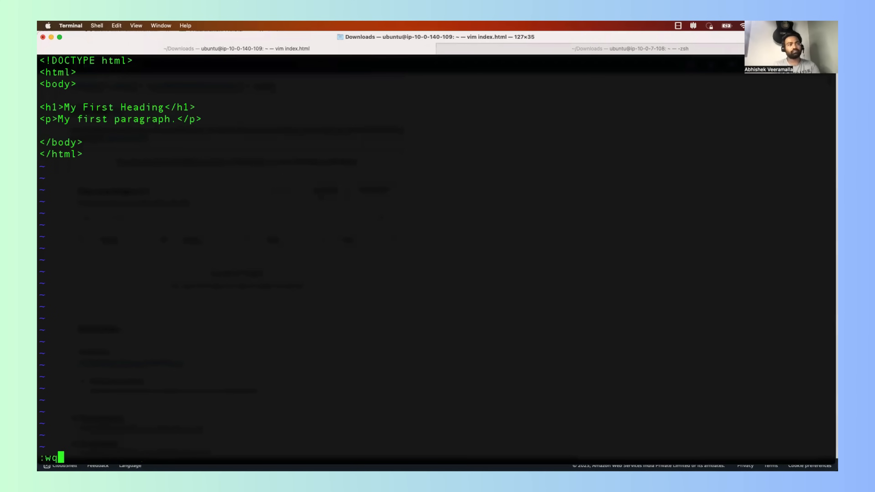
{"action": "key", "text": "Return"}
{"action": "key", "text": "super+Tab"}
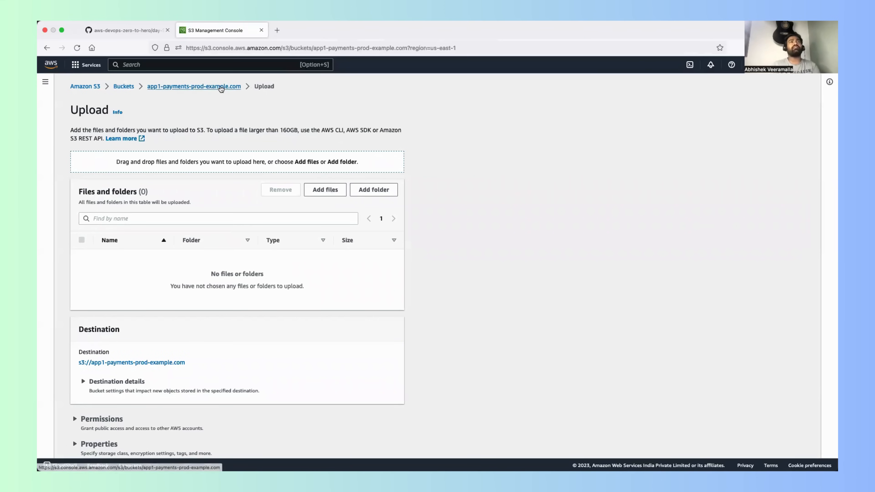
Step: Upload the edited index.html from Downloads to the app1-payments-prod-example.com bucket and return to its object list
{"action": "left_click", "coordinate": [194, 87]}
{"action": "left_click", "coordinate": [496, 194]}
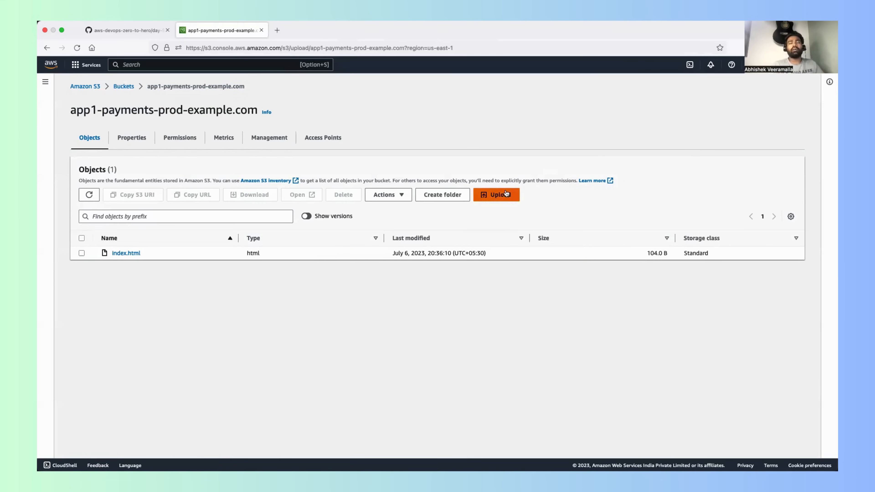
{"action": "left_click", "coordinate": [329, 192]}
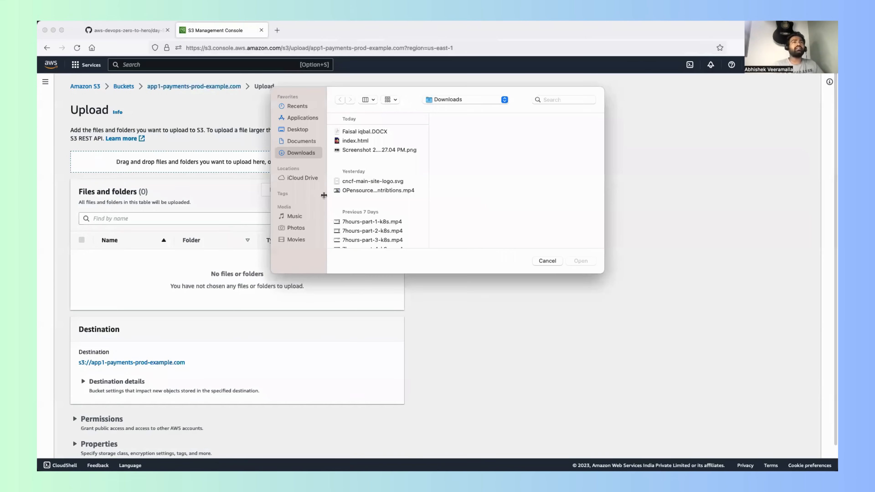
{"action": "left_click", "coordinate": [360, 141]}
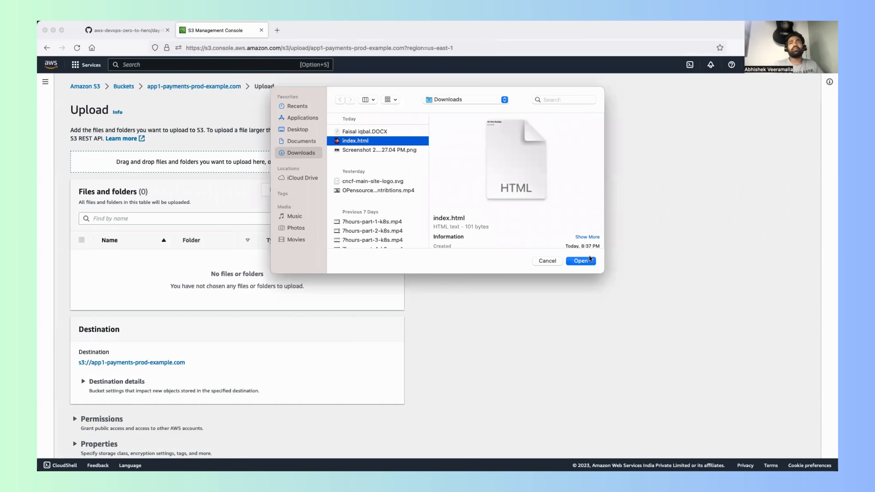
{"action": "left_click", "coordinate": [586, 262]}
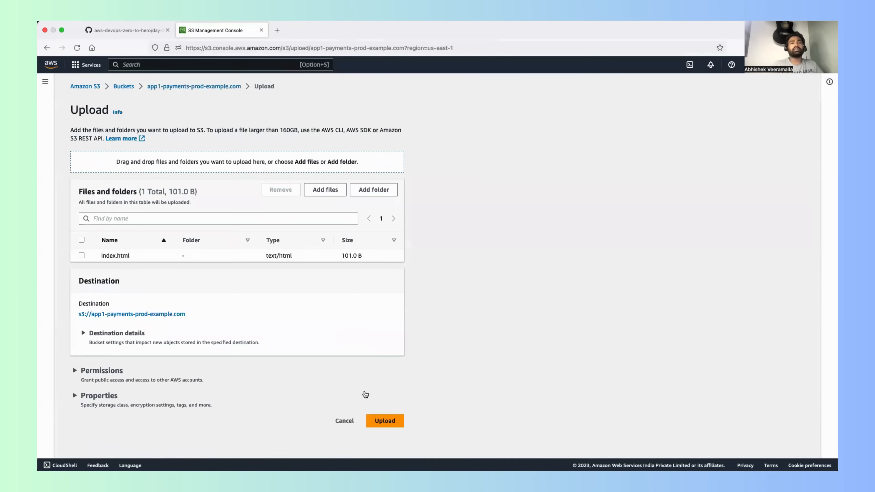
{"action": "left_click", "coordinate": [376, 418]}
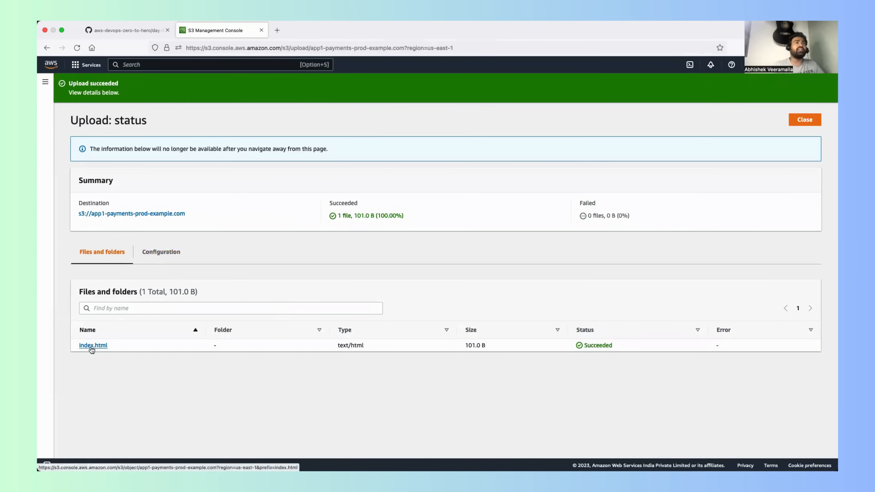
{"action": "left_click", "coordinate": [46, 49]}
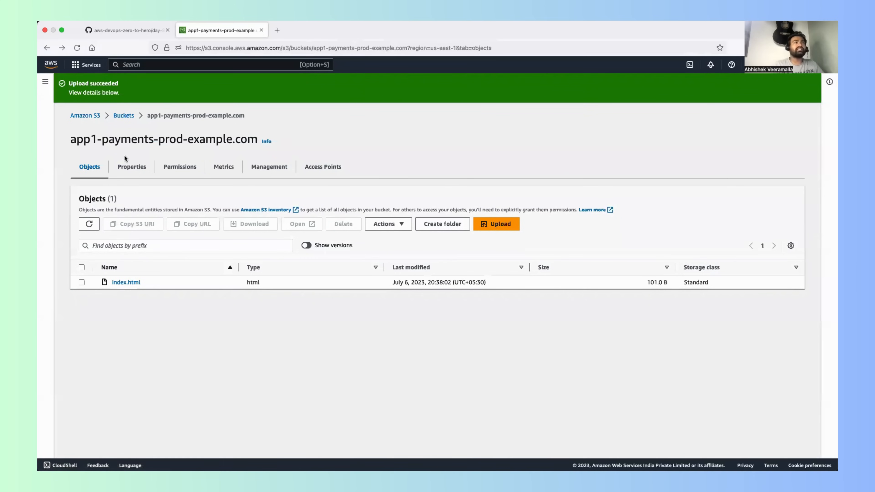
Step: Check the bucket's versioning setting, and examine the version history of index.html, including when the older version was last modified
{"action": "left_click", "coordinate": [126, 168]}
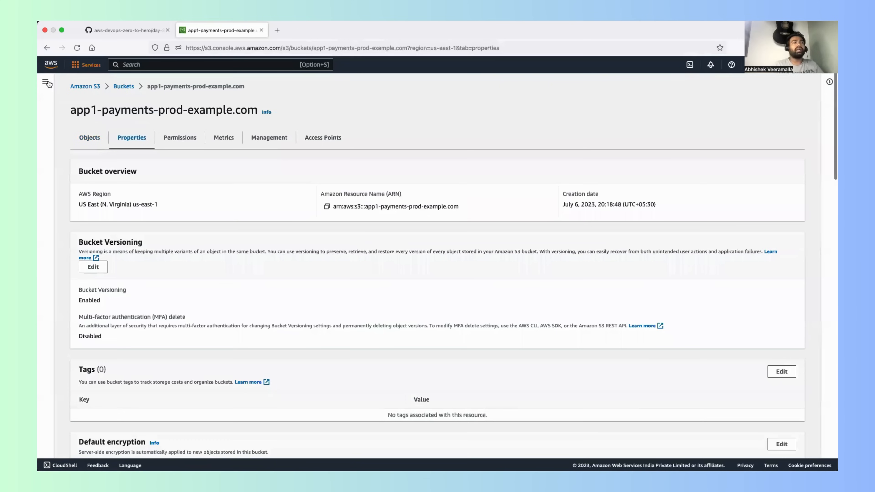
{"action": "left_click", "coordinate": [77, 48]}
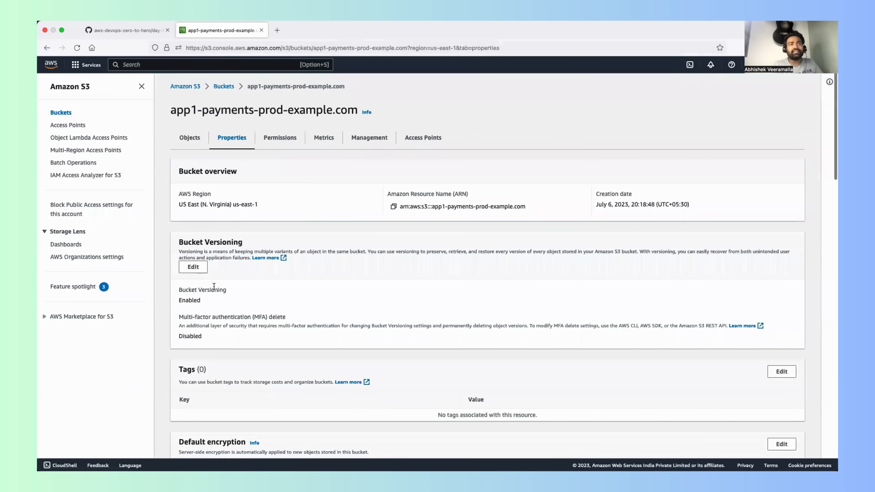
{"action": "left_click", "coordinate": [192, 141]}
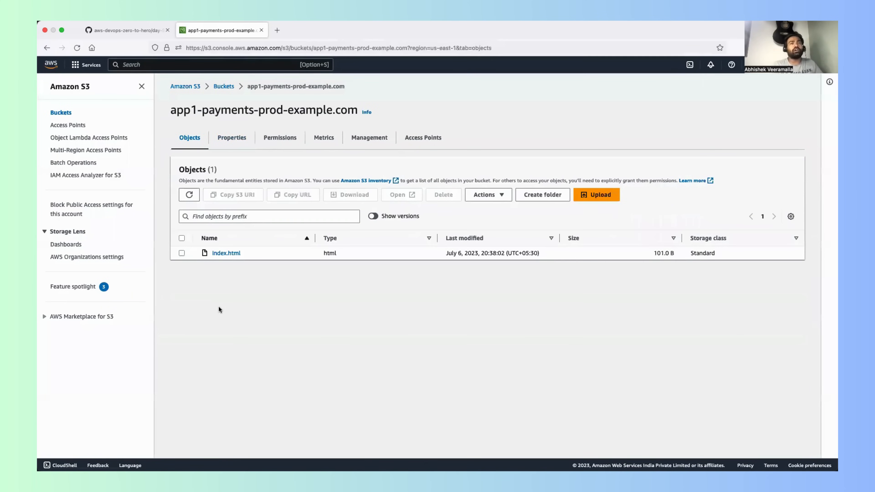
{"action": "left_click", "coordinate": [215, 254]}
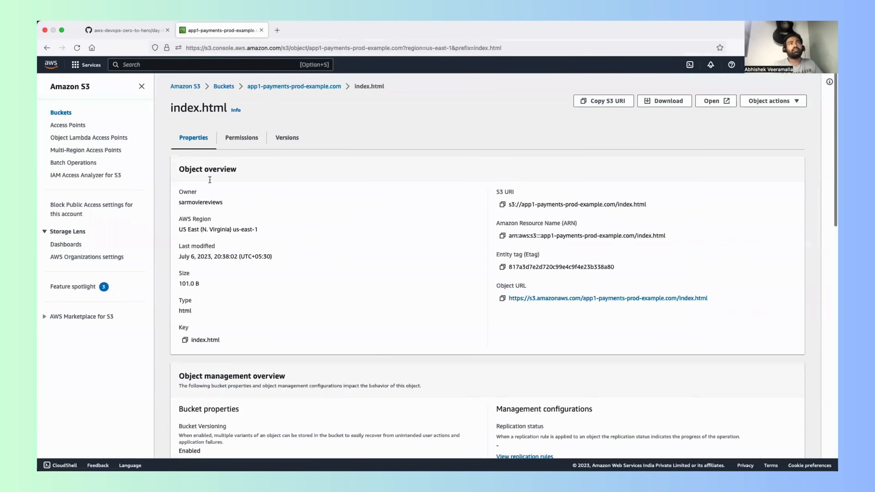
{"action": "scroll", "coordinate": [258, 330], "scroll_direction": "down", "scroll_amount": 1}
{"action": "scroll", "coordinate": [257, 329], "scroll_direction": "down", "scroll_amount": 15}
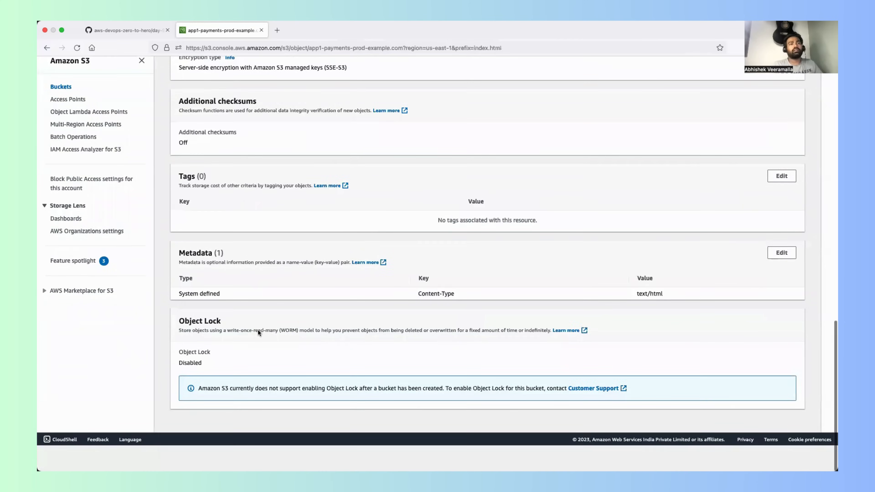
{"action": "scroll", "coordinate": [258, 328], "scroll_direction": "up", "scroll_amount": 15}
{"action": "left_click", "coordinate": [286, 139]}
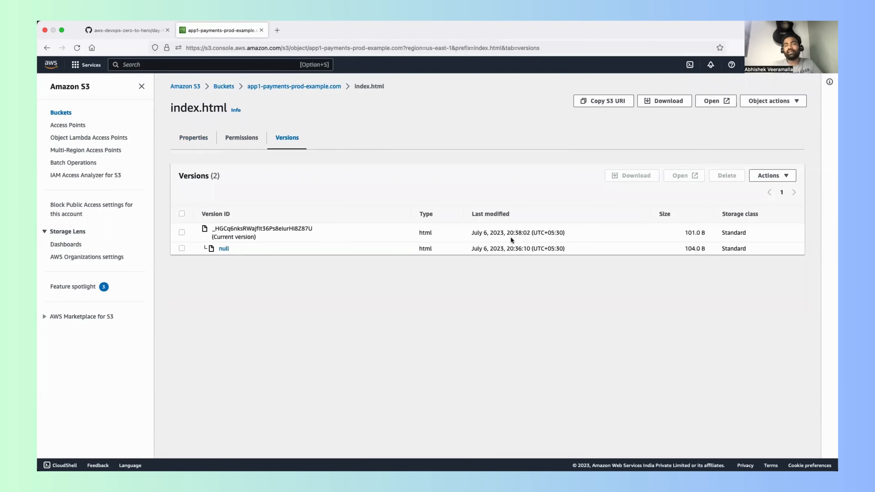
{"action": "left_click_drag", "start_coordinate": [569, 249], "coordinate": [473, 250]}
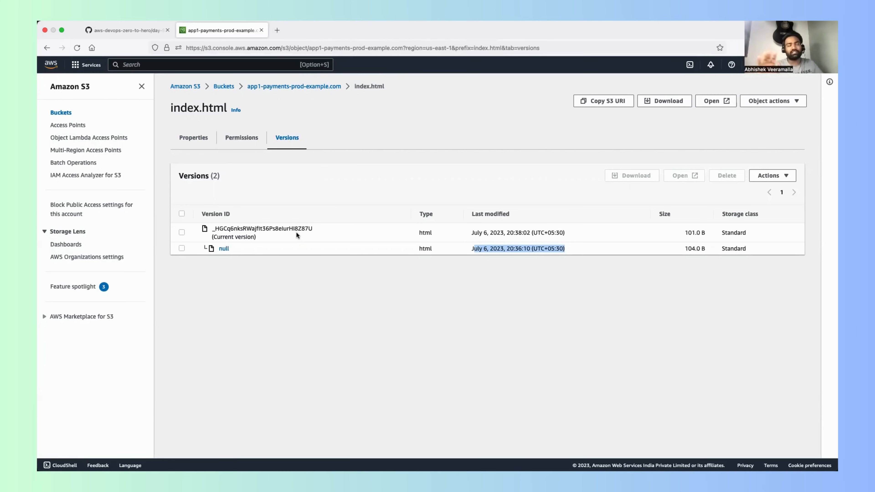
Step: Go back to the bucket list and open the properties of the app1-payments-prod-example.com bucket
{"action": "left_click", "coordinate": [290, 86]}
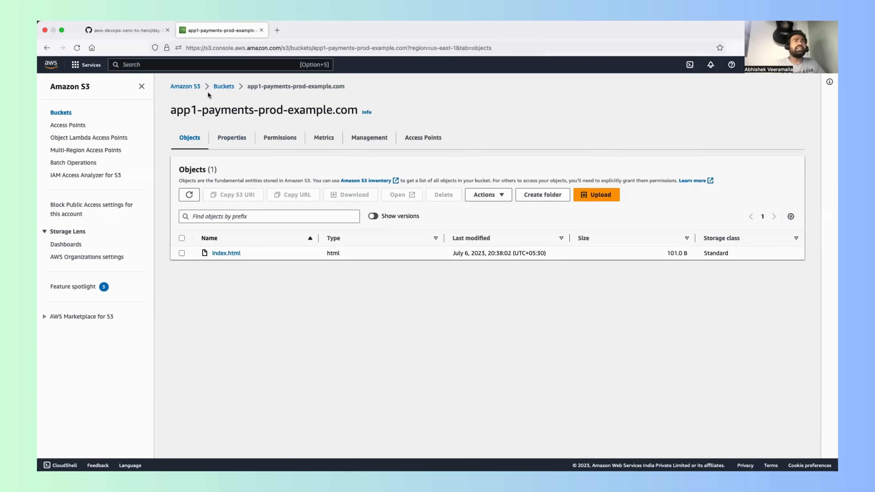
{"action": "left_click", "coordinate": [223, 86]}
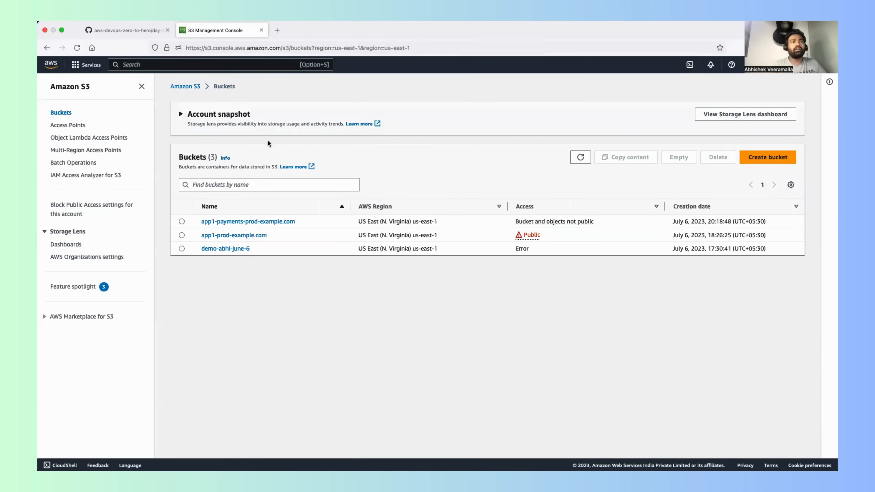
{"action": "left_click", "coordinate": [240, 221]}
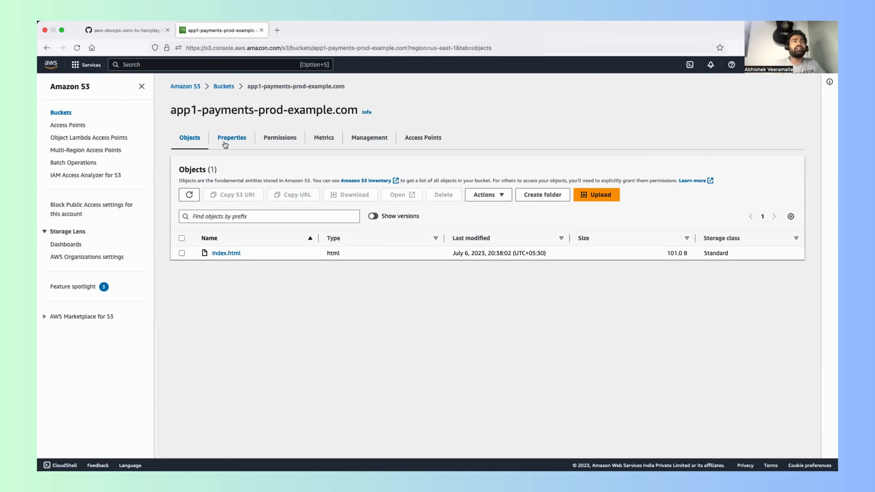
{"action": "left_click", "coordinate": [231, 138]}
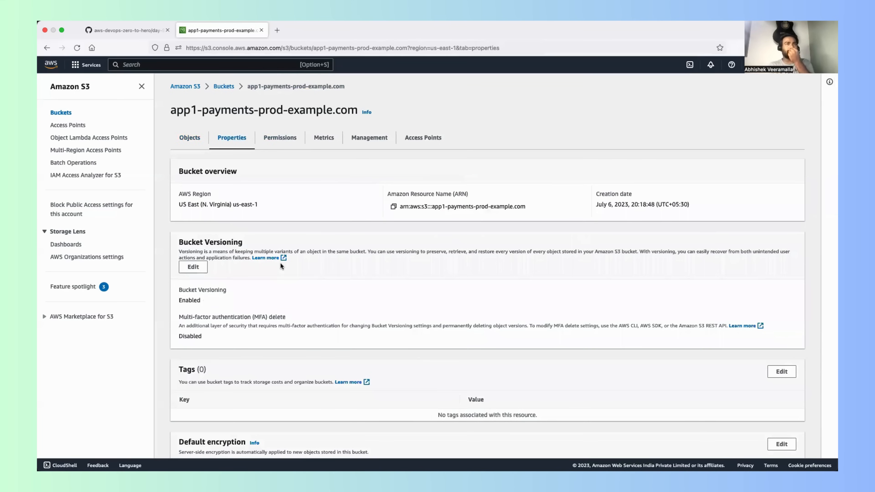
Step: Add a bucket tag with the key project and the value app1, and save the change
{"action": "scroll", "coordinate": [280, 265], "scroll_direction": "down", "scroll_amount": 2}
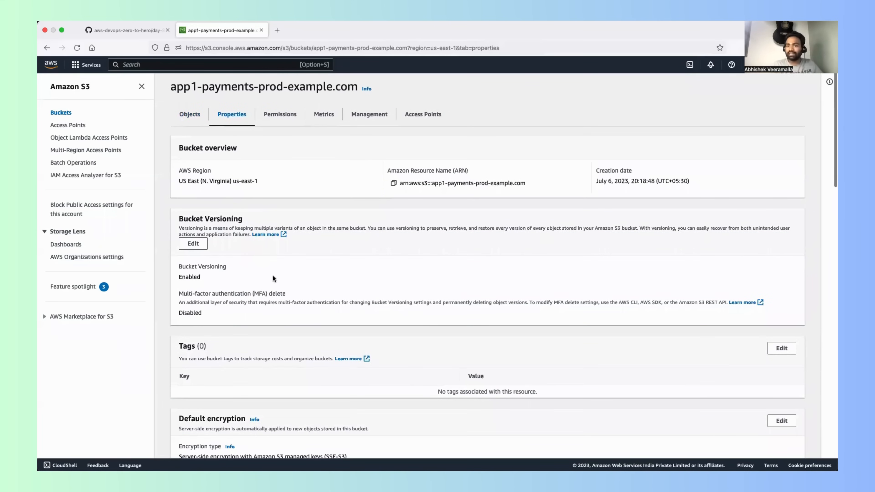
{"action": "scroll", "coordinate": [273, 278], "scroll_direction": "down", "scroll_amount": 5}
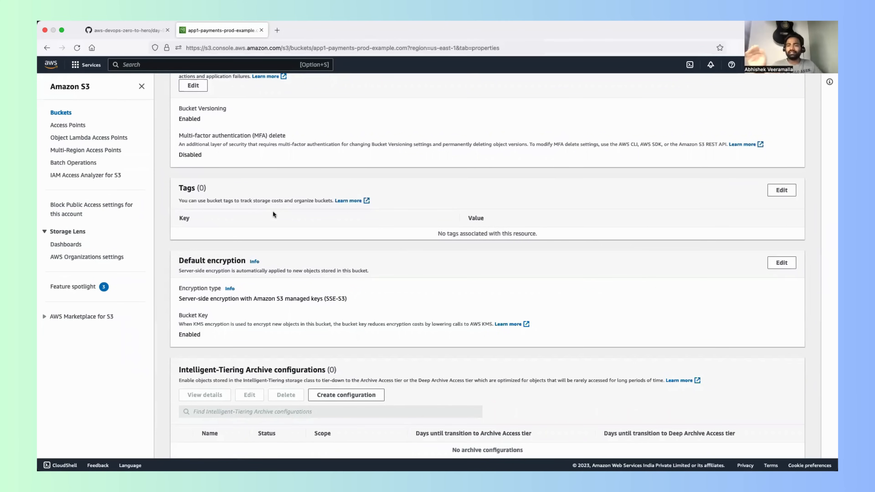
{"action": "left_click", "coordinate": [782, 191]}
{"action": "left_click", "coordinate": [208, 191]}
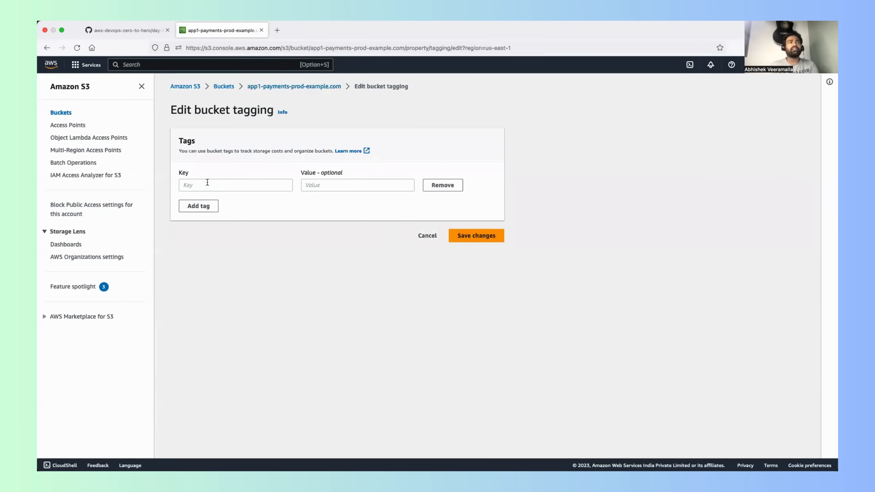
{"action": "left_click", "coordinate": [207, 183]}
{"action": "type", "text": "project"}
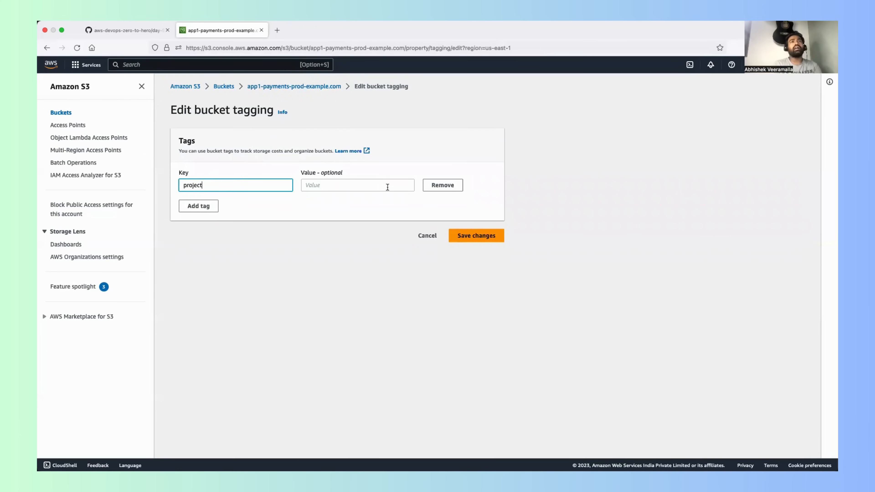
{"action": "left_click", "coordinate": [361, 182]}
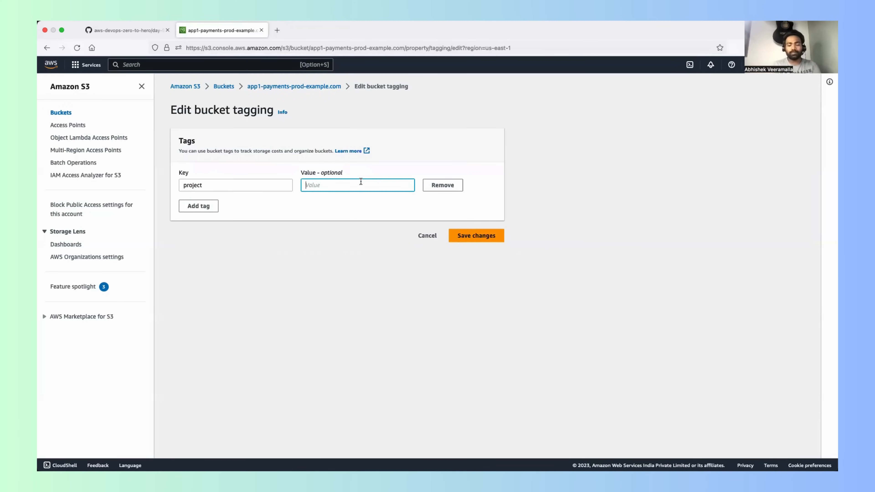
{"action": "type", "text": "app1"}
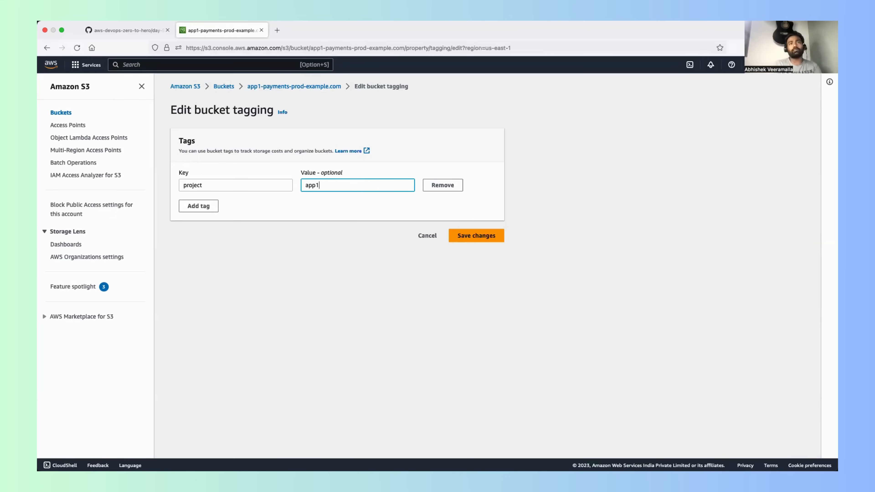
{"action": "left_click", "coordinate": [471, 233]}
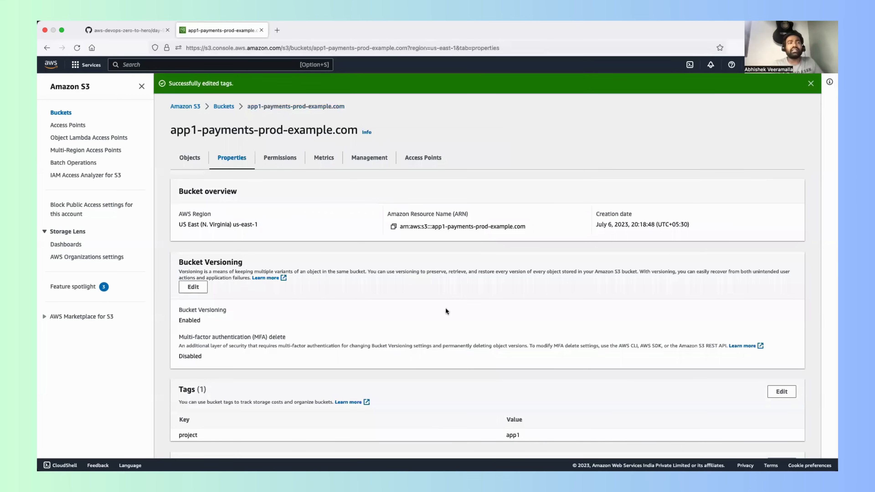
Step: Review the bucket's tags, default encryption, Intelligent-Tiering archive and server access logging sections in its properties
{"action": "scroll", "coordinate": [422, 337], "scroll_direction": "down", "scroll_amount": 2}
{"action": "scroll", "coordinate": [422, 336], "scroll_direction": "down", "scroll_amount": 3}
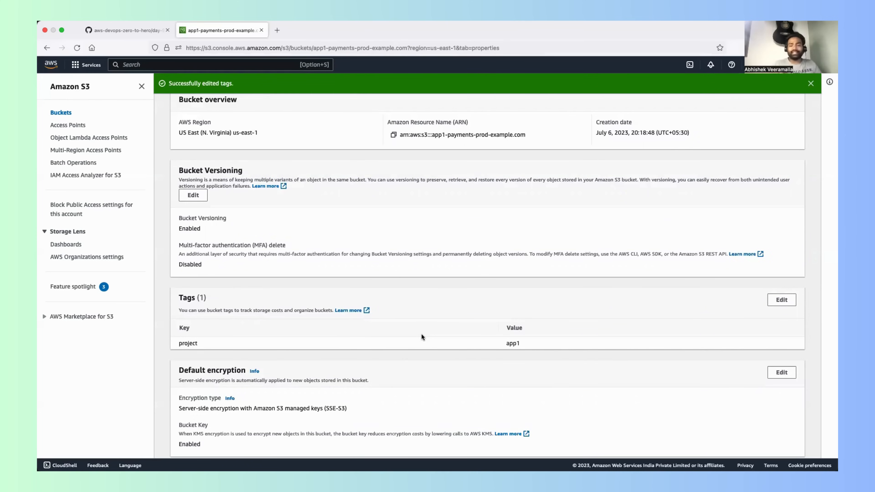
{"action": "scroll", "coordinate": [401, 324], "scroll_direction": "down", "scroll_amount": 5}
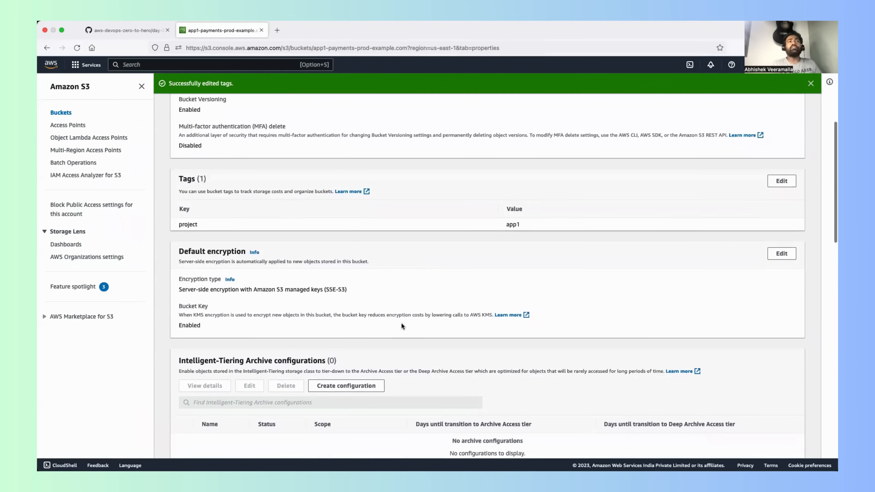
{"action": "left_click_drag", "start_coordinate": [184, 254], "coordinate": [227, 254]}
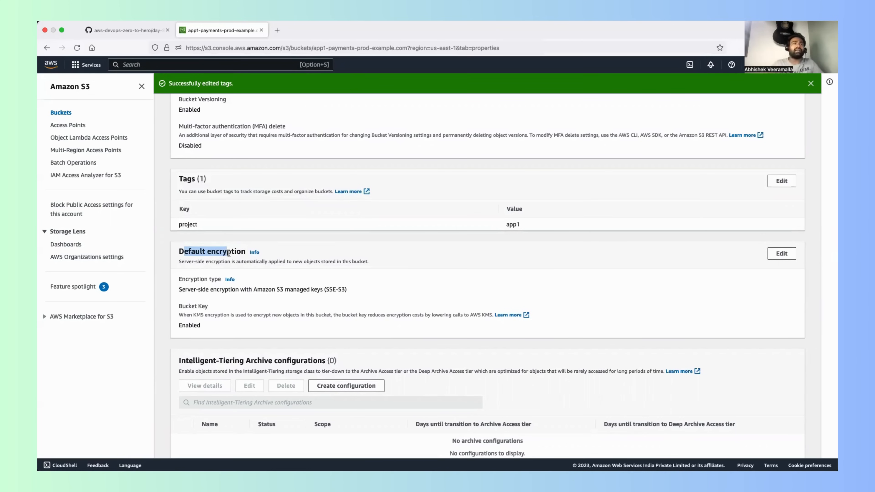
{"action": "scroll", "coordinate": [264, 328], "scroll_direction": "down", "scroll_amount": 3}
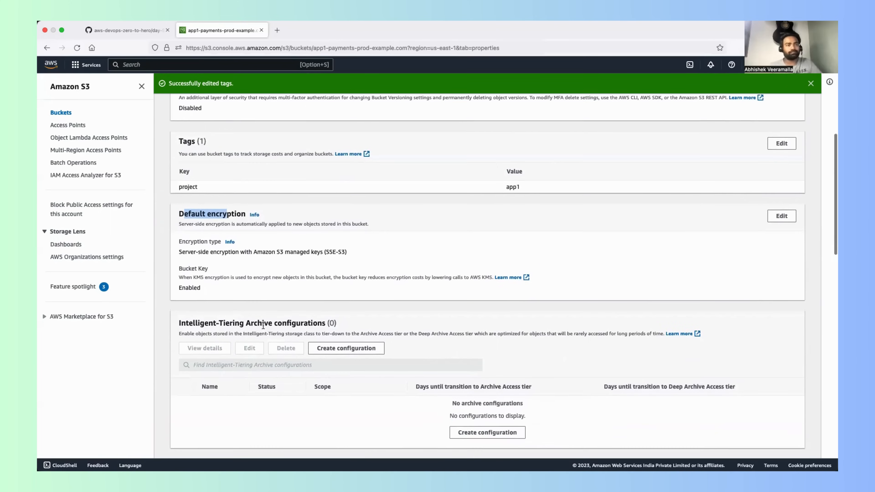
{"action": "scroll", "coordinate": [263, 326], "scroll_direction": "down", "scroll_amount": 2}
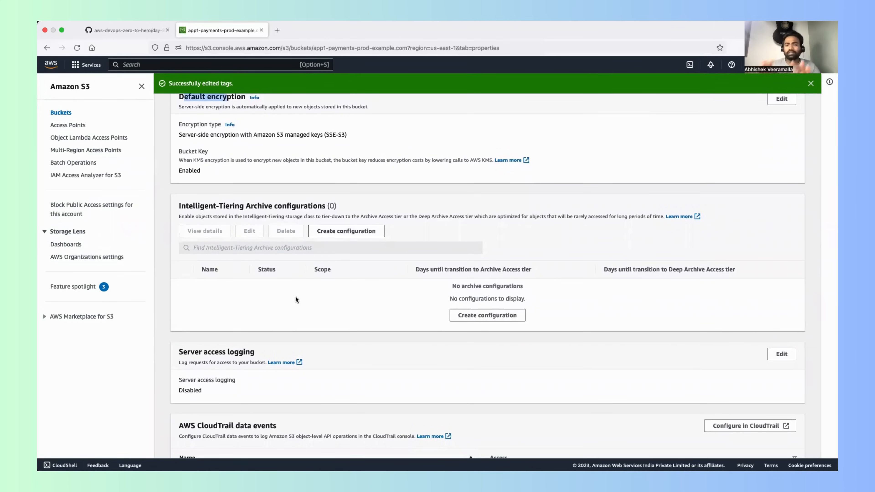
{"action": "scroll", "coordinate": [295, 296], "scroll_direction": "down", "scroll_amount": 4}
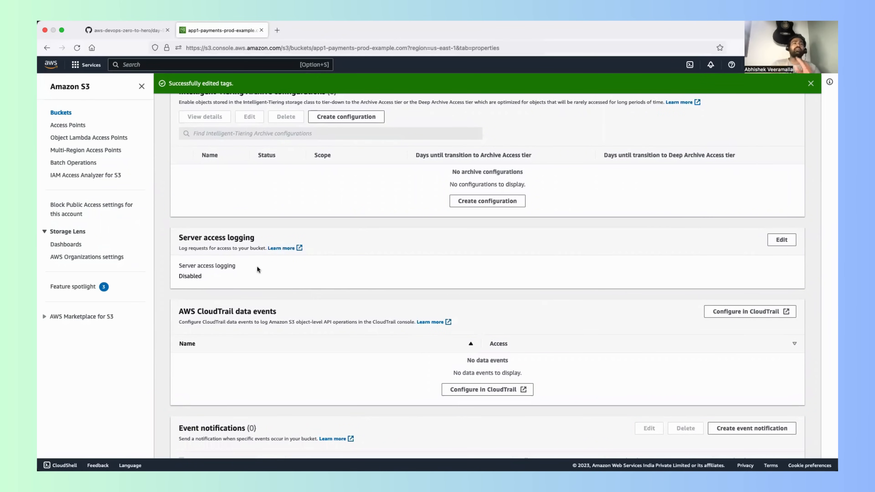
Step: Try the Enable option for server access logging up to the target bucket field, cancel the edit and return to the bucket properties
{"action": "left_click", "coordinate": [779, 240]}
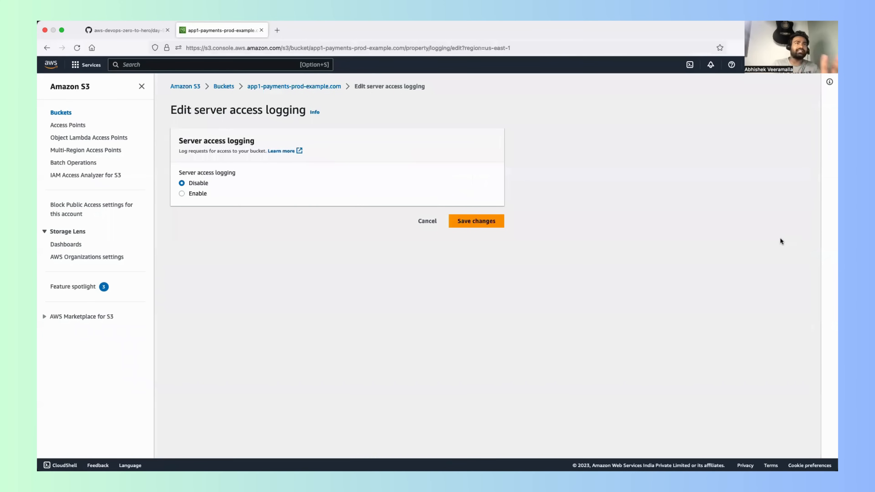
{"action": "left_click", "coordinate": [182, 194]}
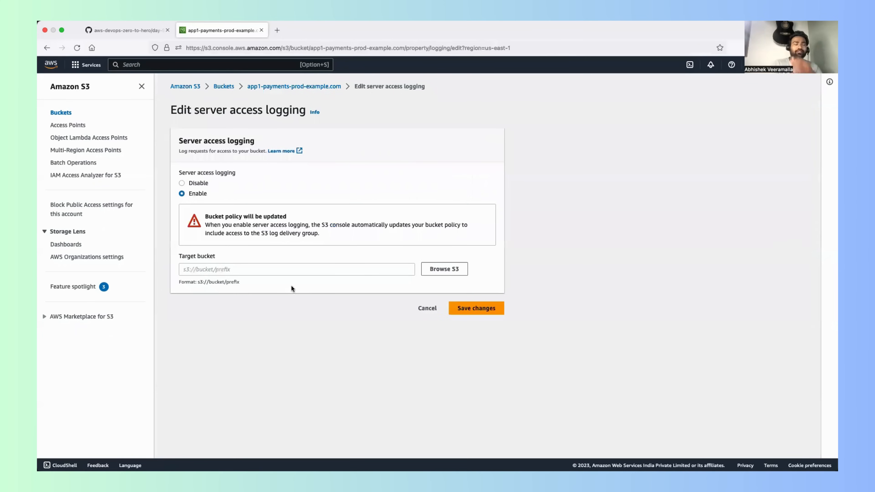
{"action": "left_click", "coordinate": [263, 273]}
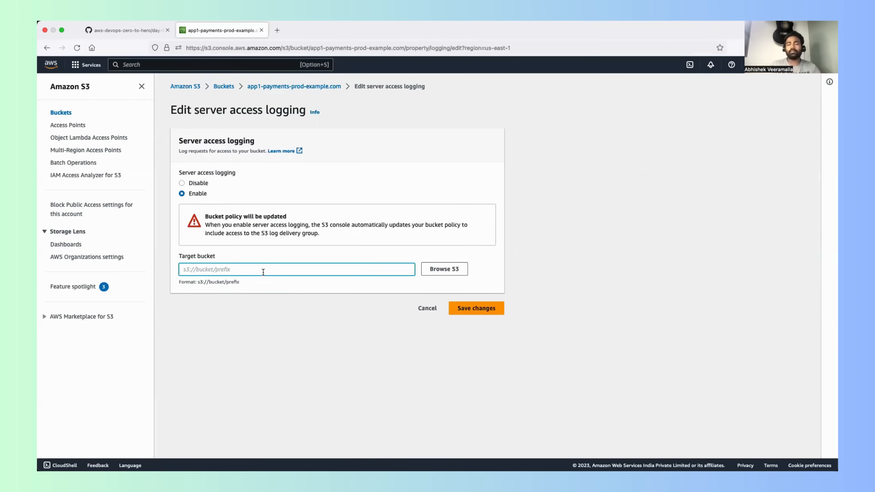
{"action": "left_click", "coordinate": [427, 308]}
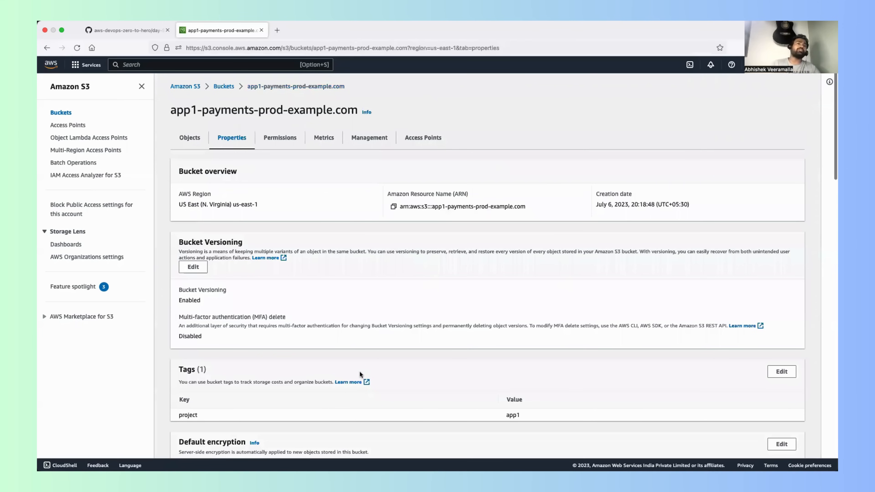
{"action": "scroll", "coordinate": [359, 371], "scroll_direction": "down", "scroll_amount": 10}
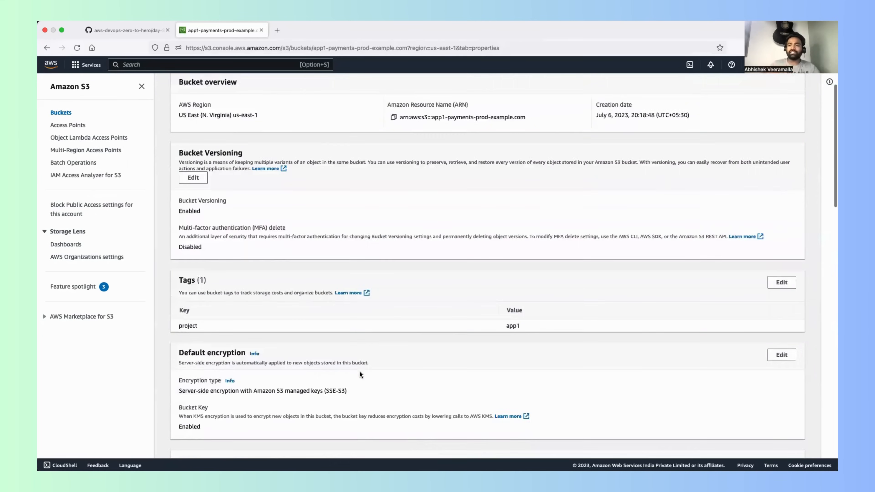
Step: Review the bucket's remaining properties, including event notifications, transfer acceleration, Object Lock, requester pays and static website hosting
{"action": "scroll", "coordinate": [360, 372], "scroll_direction": "down", "scroll_amount": 8}
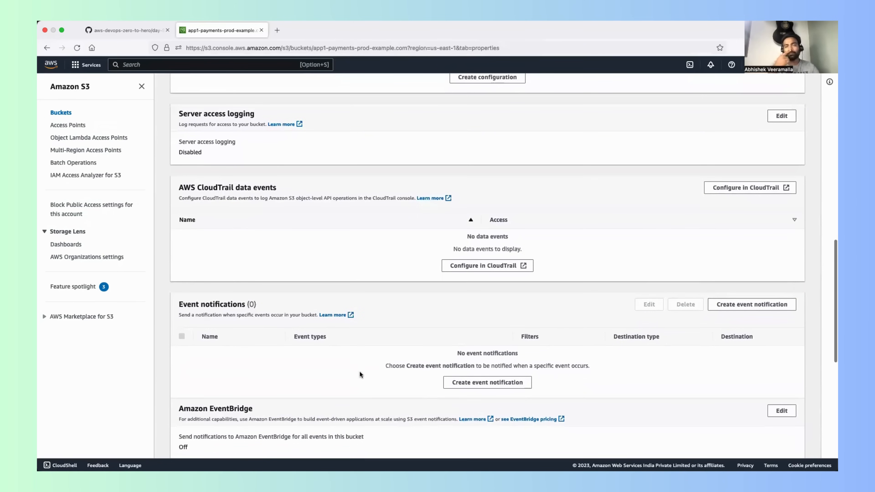
{"action": "scroll", "coordinate": [359, 371], "scroll_direction": "down", "scroll_amount": 3}
{"action": "scroll", "coordinate": [360, 370], "scroll_direction": "down", "scroll_amount": 1}
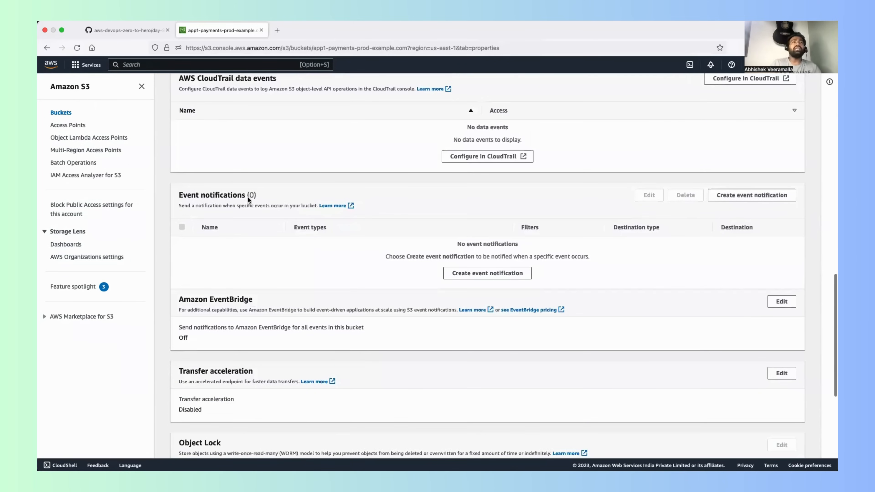
{"action": "left_click_drag", "start_coordinate": [197, 195], "coordinate": [226, 194]}
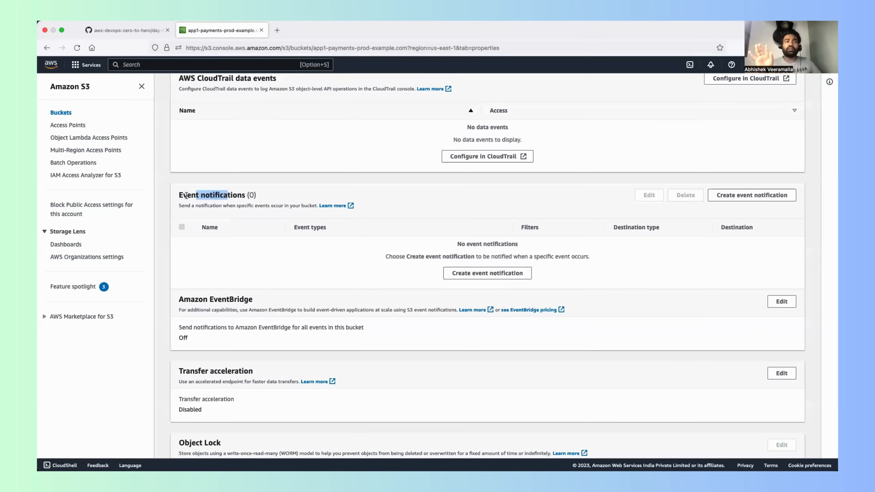
{"action": "scroll", "coordinate": [186, 196], "scroll_direction": "down", "scroll_amount": 2}
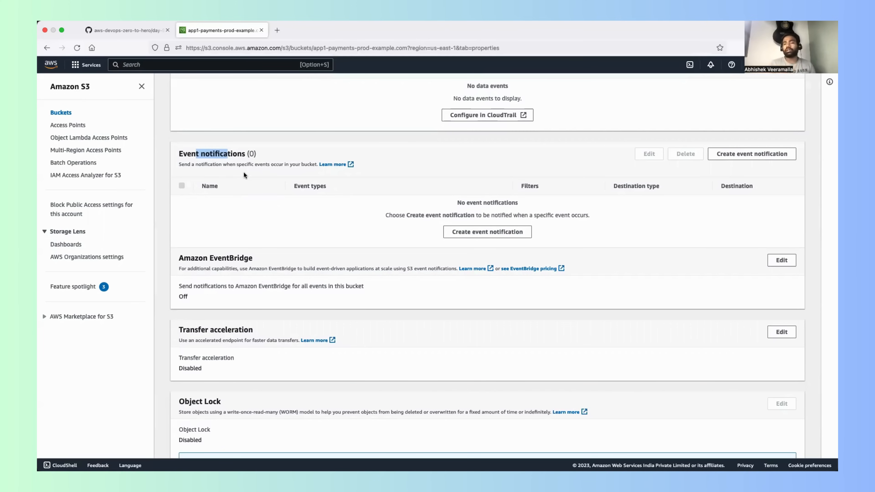
{"action": "scroll", "coordinate": [243, 174], "scroll_direction": "down", "scroll_amount": 5}
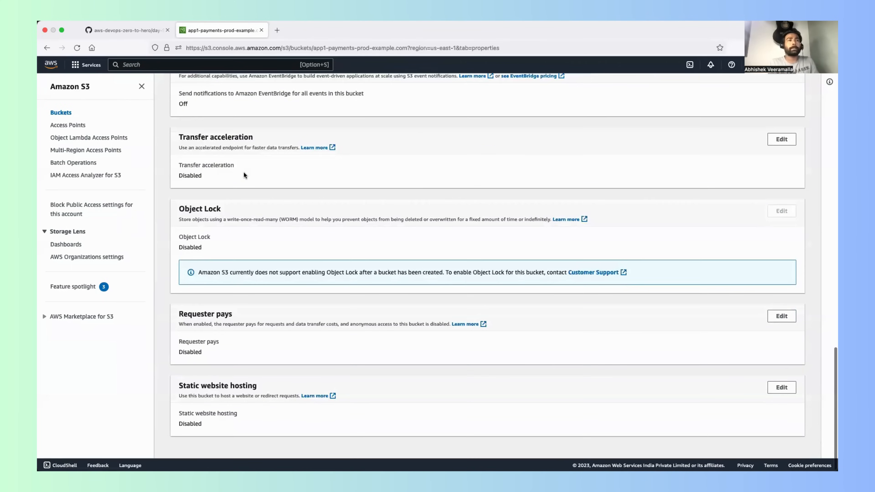
{"action": "left_click_drag", "start_coordinate": [189, 207], "coordinate": [218, 206]}
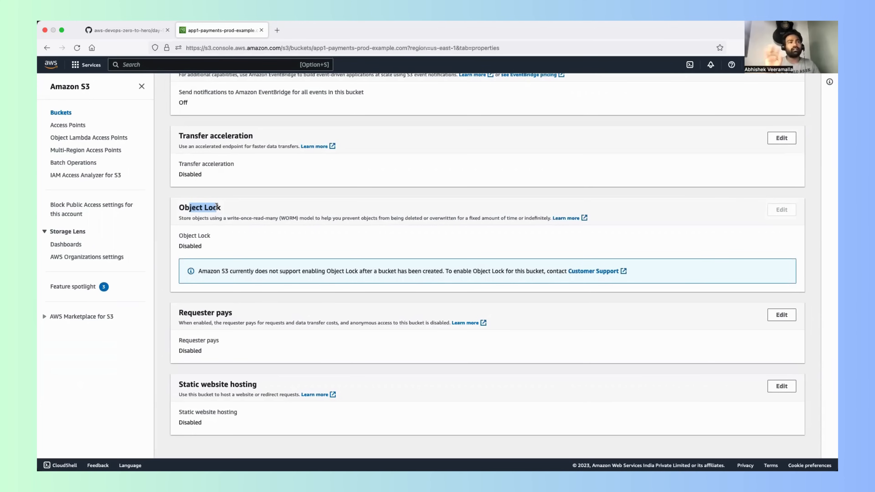
{"action": "scroll", "coordinate": [259, 345], "scroll_direction": "down", "scroll_amount": 2}
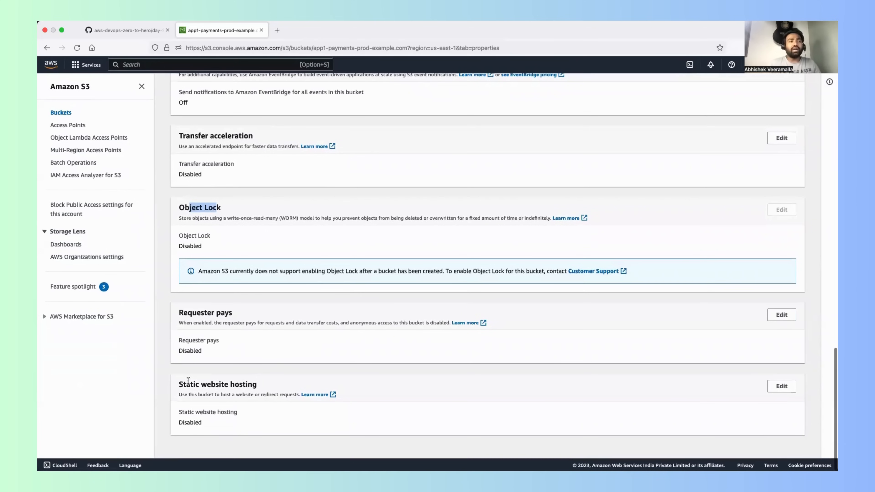
{"action": "left_click_drag", "start_coordinate": [188, 380], "coordinate": [254, 382]}
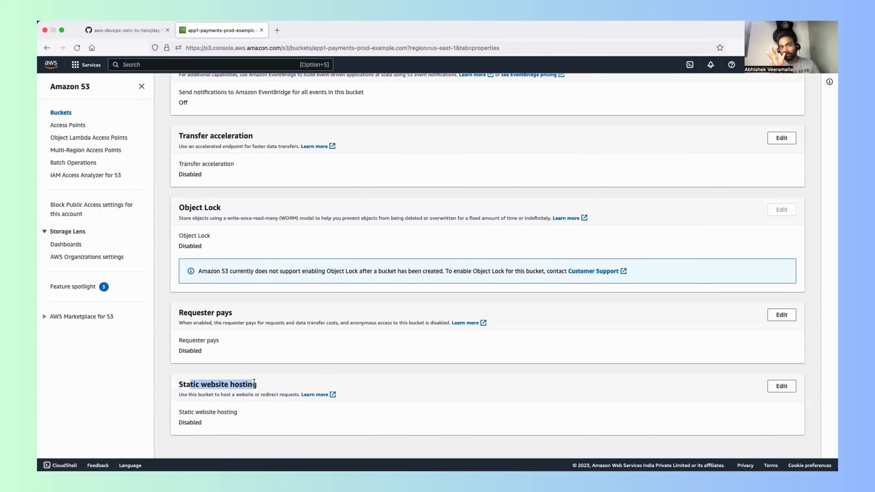
{"action": "scroll", "coordinate": [254, 382], "scroll_direction": "up", "scroll_amount": 15}
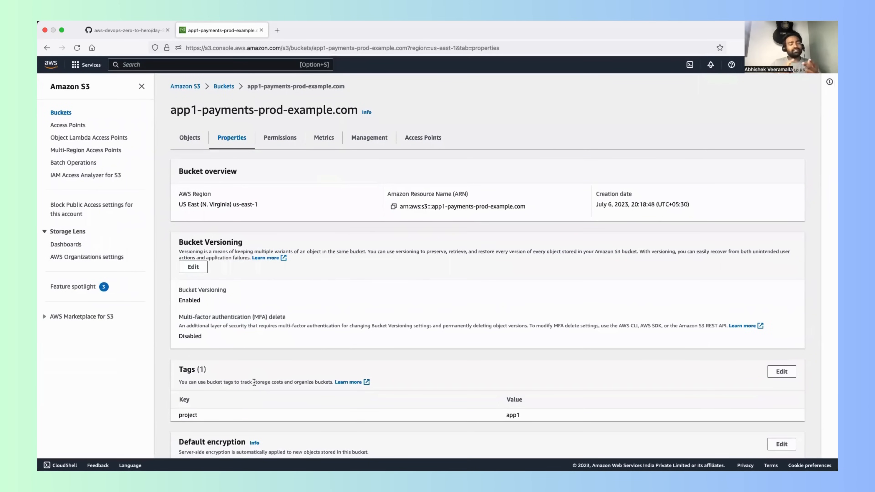
{"action": "scroll", "coordinate": [254, 381], "scroll_direction": "down", "scroll_amount": 15}
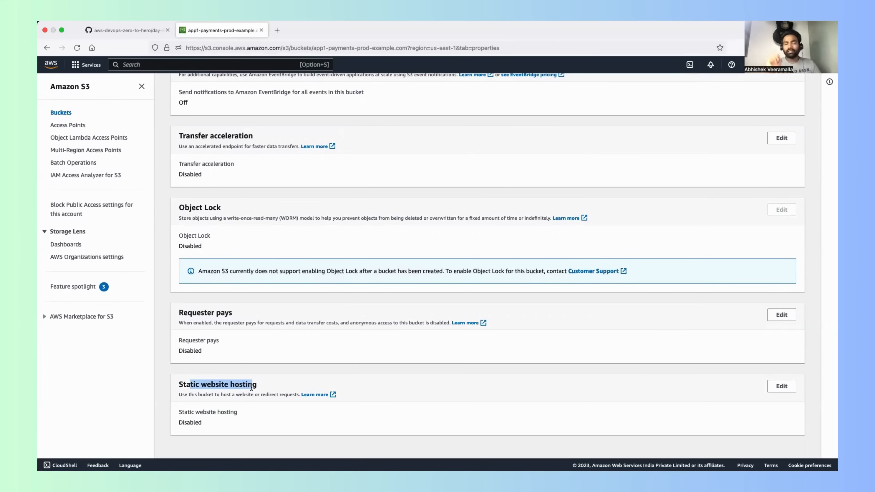
Step: Open the bucket's permissions and examine the Block all public access setting and the bucket policy section
{"action": "scroll", "coordinate": [251, 386], "scroll_direction": "up", "scroll_amount": 20}
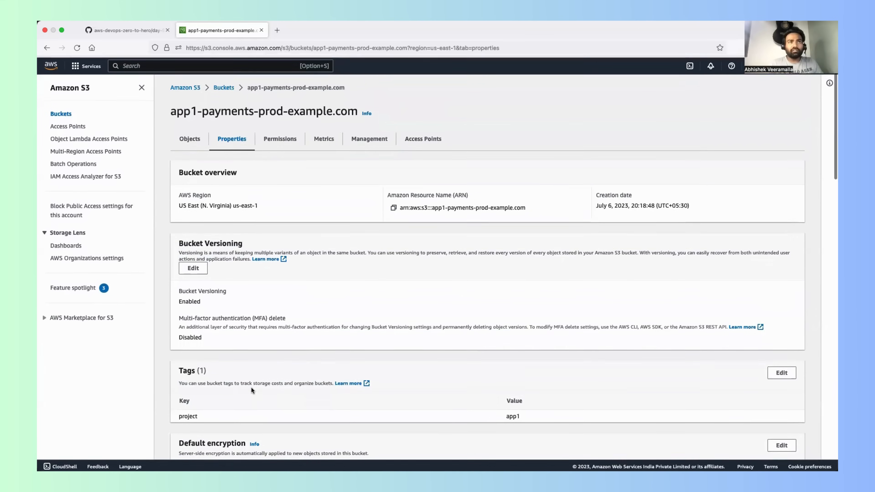
{"action": "left_click", "coordinate": [280, 140]}
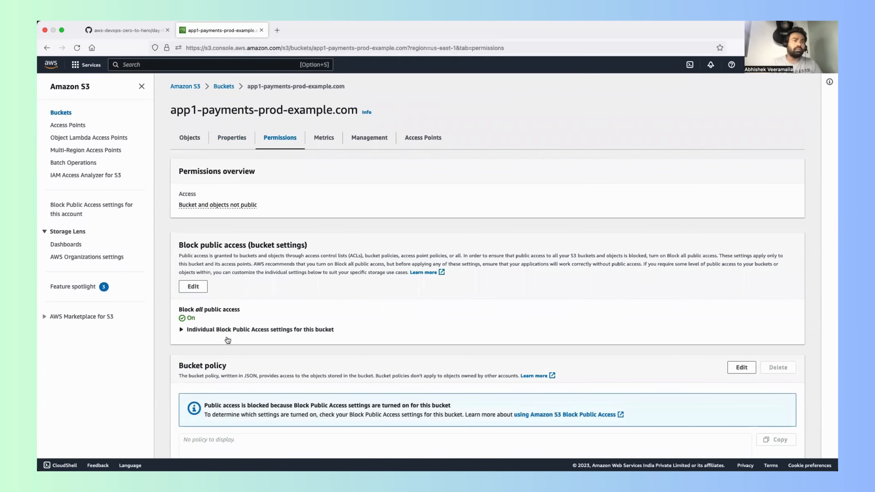
{"action": "left_click_drag", "start_coordinate": [188, 307], "coordinate": [221, 308]}
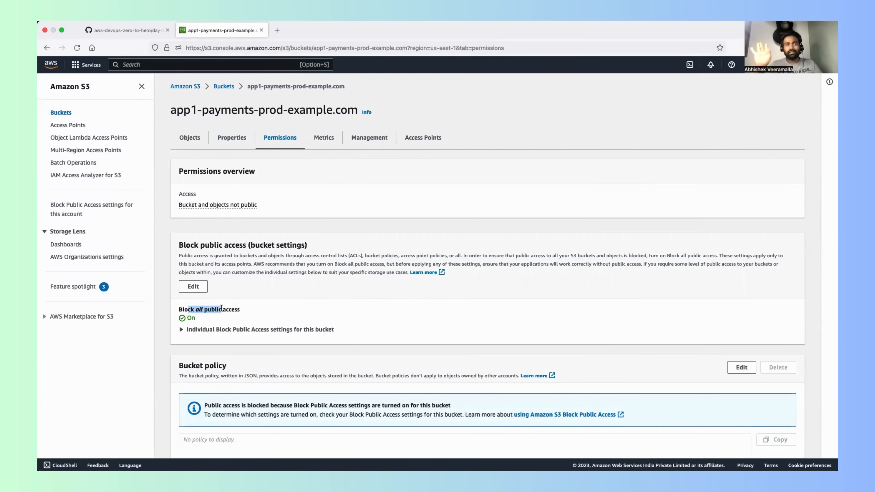
{"action": "scroll", "coordinate": [222, 307], "scroll_direction": "down", "scroll_amount": 5}
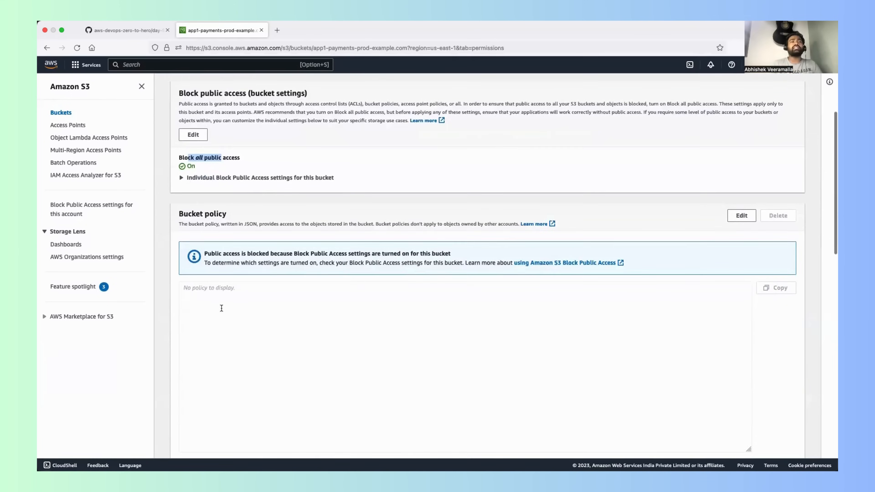
{"action": "scroll", "coordinate": [222, 308], "scroll_direction": "up", "scroll_amount": 5}
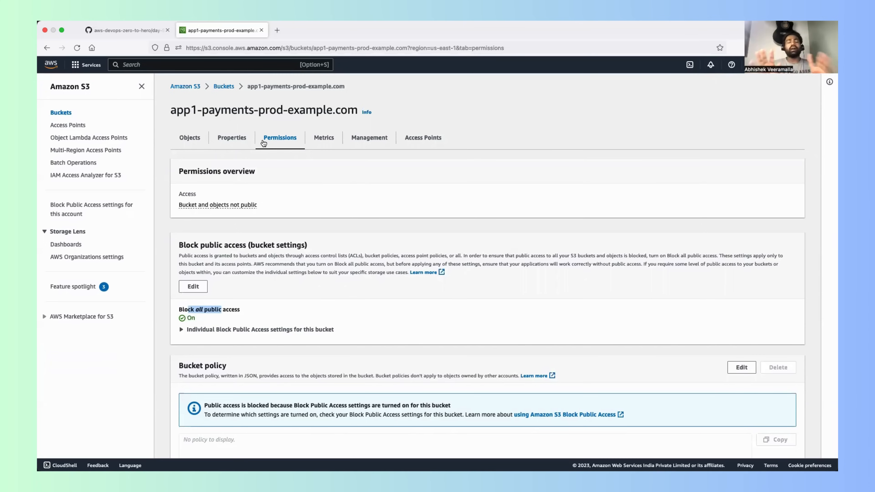
Step: Show the bucket's objects, open the bucket list in a new browser tab, and go to the IAM service there
{"action": "left_click", "coordinate": [189, 138]}
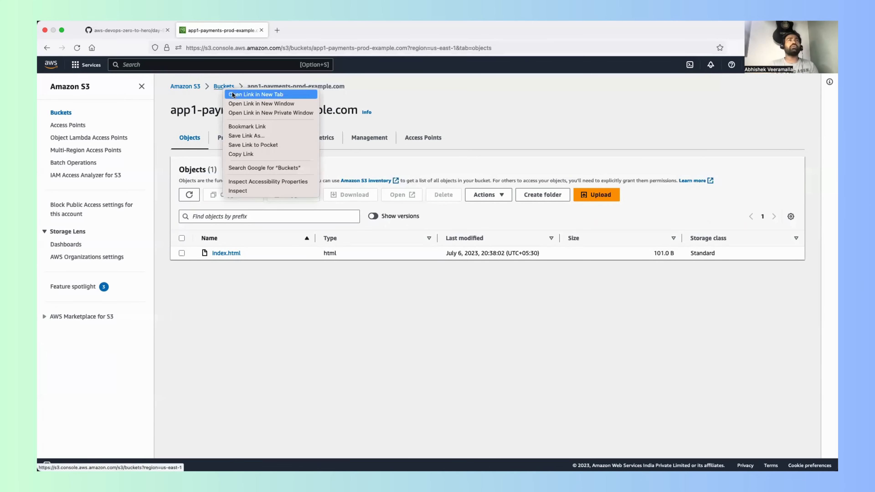
{"action": "left_click", "coordinate": [231, 93]}
{"action": "left_click", "coordinate": [297, 30]}
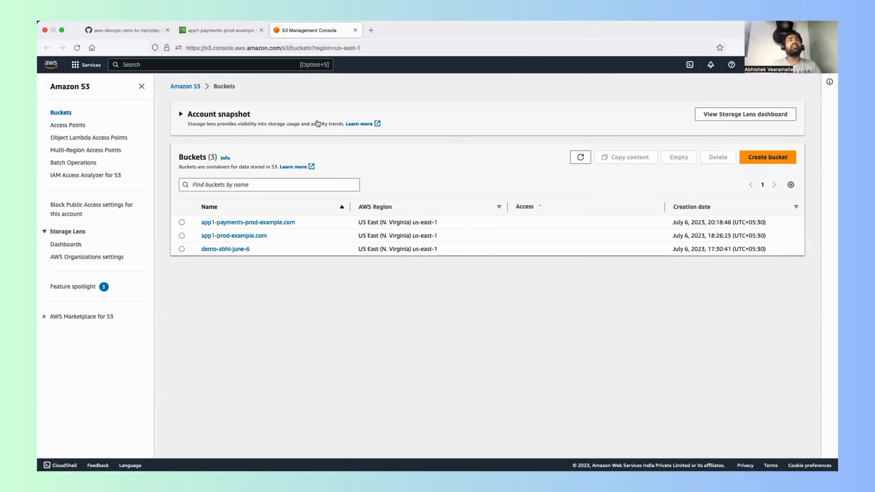
{"action": "type", "text": "IAM"}
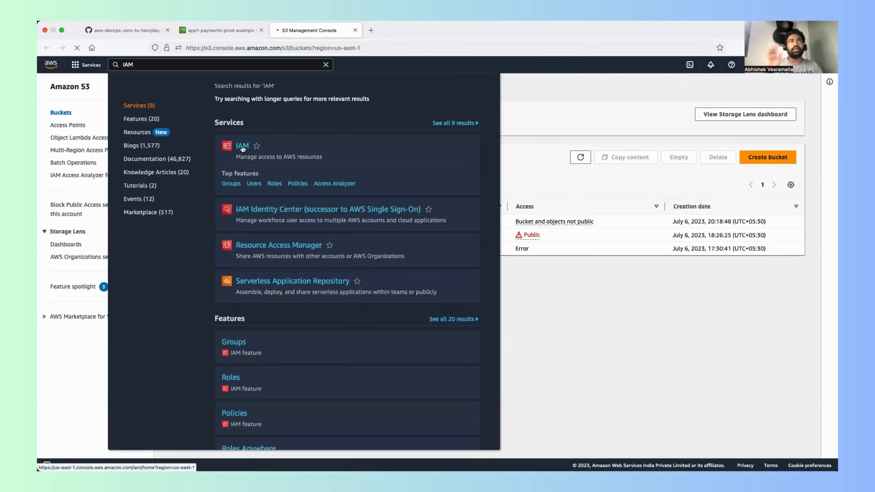
{"action": "left_click", "coordinate": [242, 149]}
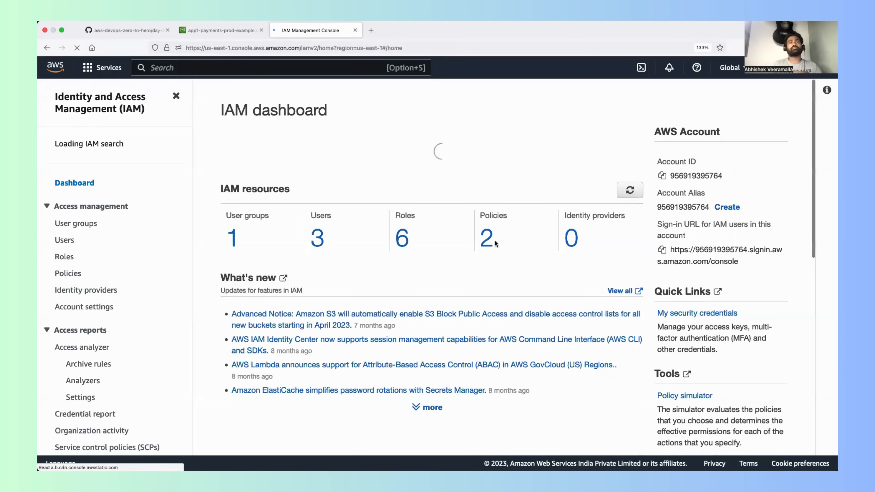
Step: Start adding a new IAM user from the IAM users list and name it demo-s3-buckets-user
{"action": "scroll", "coordinate": [356, 221], "scroll_direction": "down", "scroll_amount": 3}
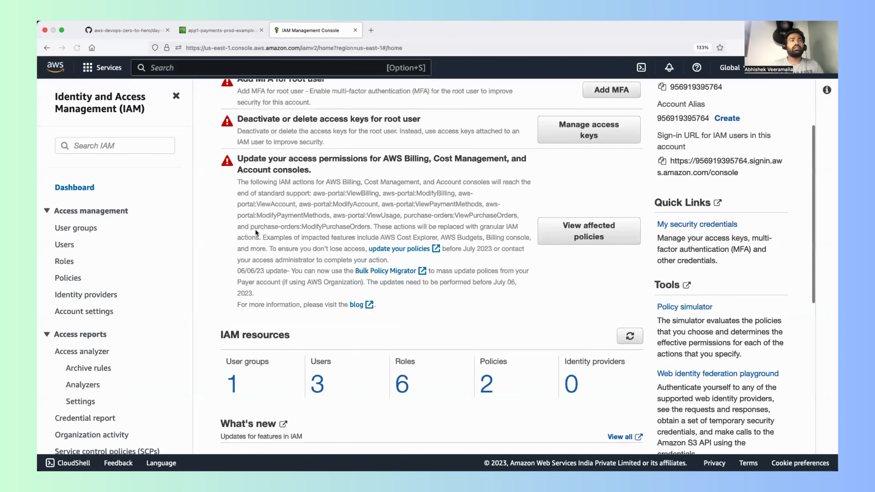
{"action": "scroll", "coordinate": [255, 233], "scroll_direction": "down", "scroll_amount": 3}
{"action": "scroll", "coordinate": [241, 234], "scroll_direction": "up", "scroll_amount": 1}
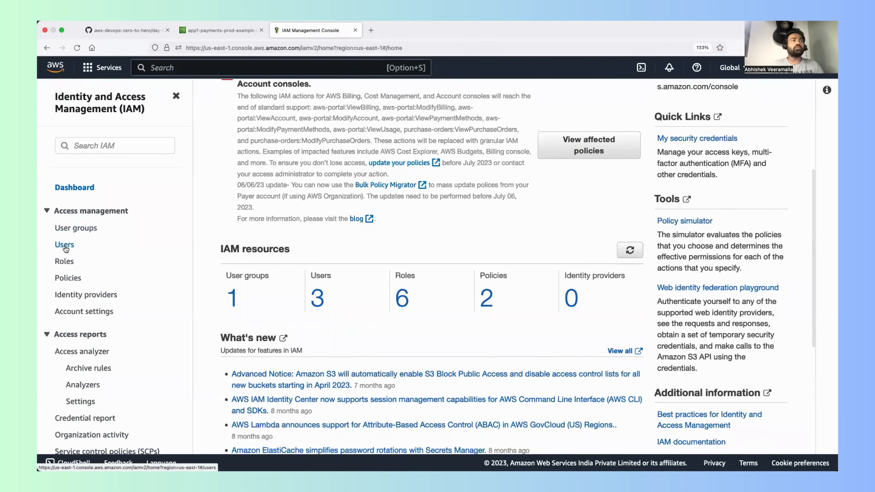
{"action": "left_click", "coordinate": [64, 245]}
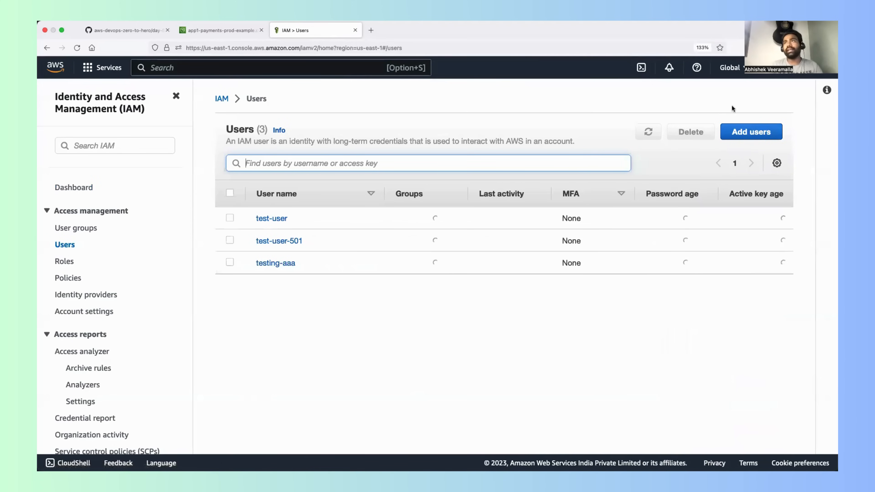
{"action": "left_click", "coordinate": [748, 133]}
{"action": "left_click", "coordinate": [339, 211]}
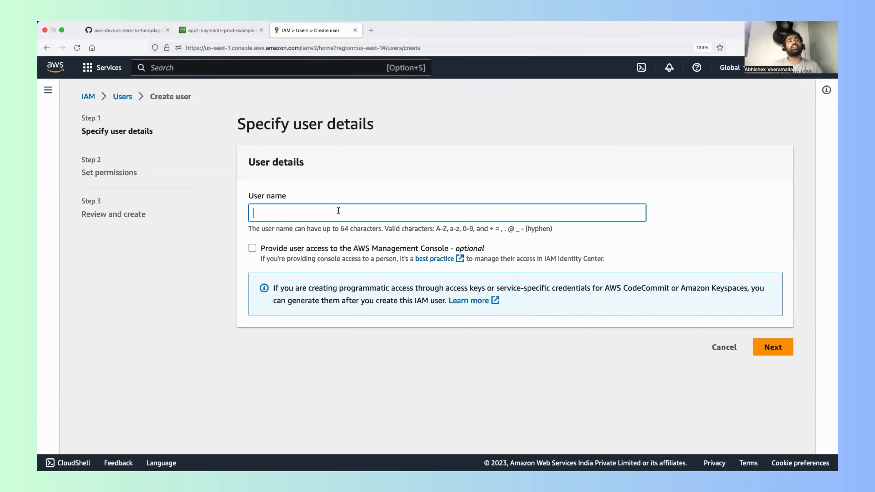
{"action": "type", "text": "demo-s3-buckets-user"}
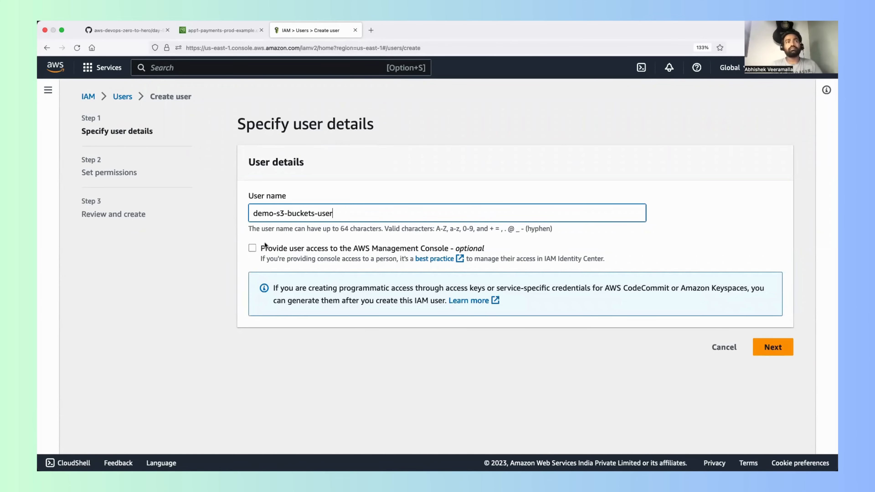
Step: Provide the user access to the AWS Management Console and choose "I want to create an IAM user" as the user type
{"action": "left_click", "coordinate": [252, 248]}
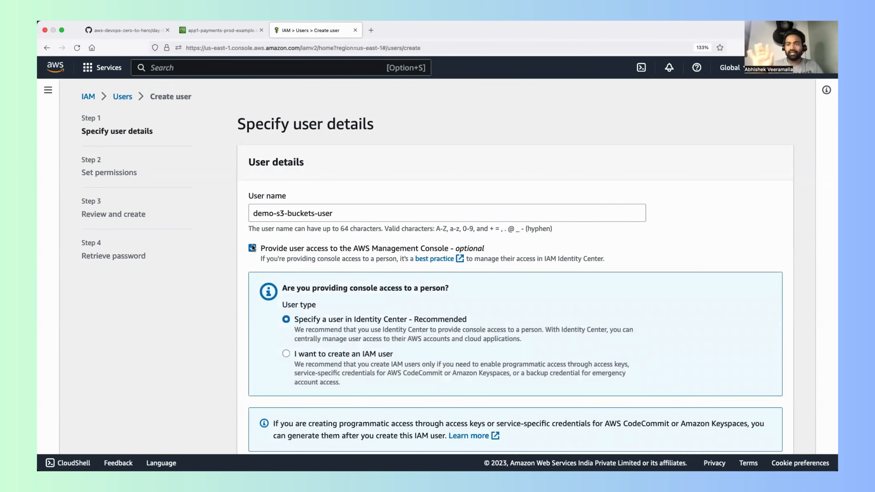
{"action": "scroll", "coordinate": [252, 248], "scroll_direction": "down", "scroll_amount": 2}
{"action": "scroll", "coordinate": [252, 248], "scroll_direction": "down", "scroll_amount": 1}
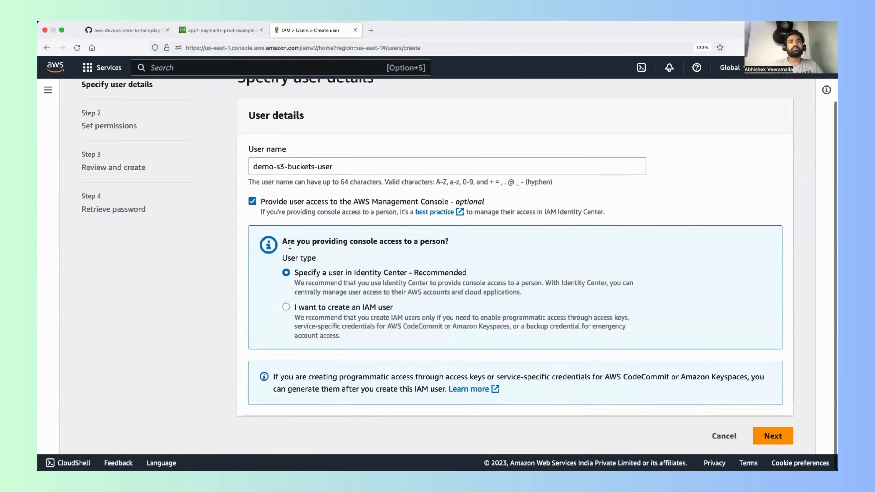
{"action": "left_click", "coordinate": [286, 307]}
Step: Choose a custom console password for the IAM user and enter the password
{"action": "scroll", "coordinate": [285, 308], "scroll_direction": "down", "scroll_amount": 5}
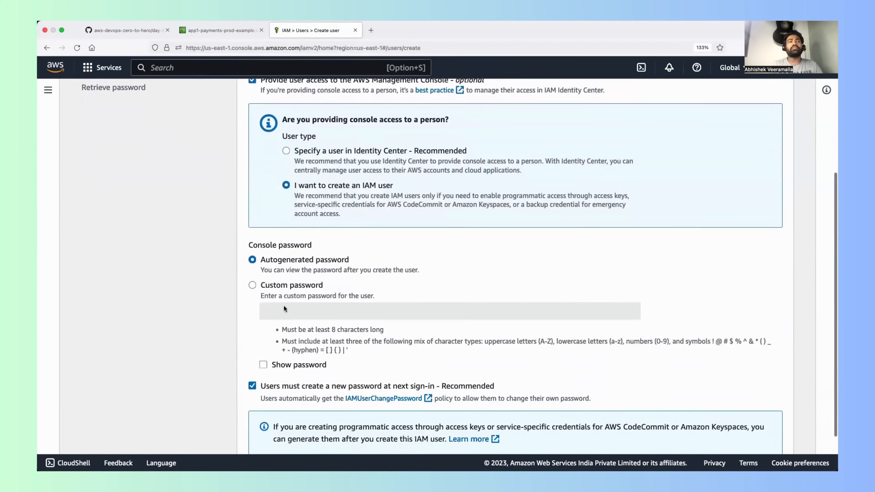
{"action": "left_click", "coordinate": [251, 285]}
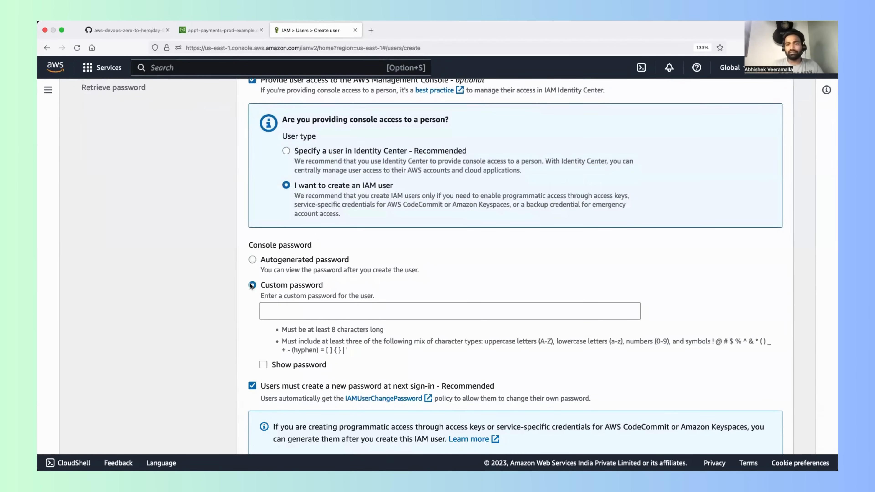
{"action": "left_click_drag", "start_coordinate": [272, 260], "coordinate": [336, 259]}
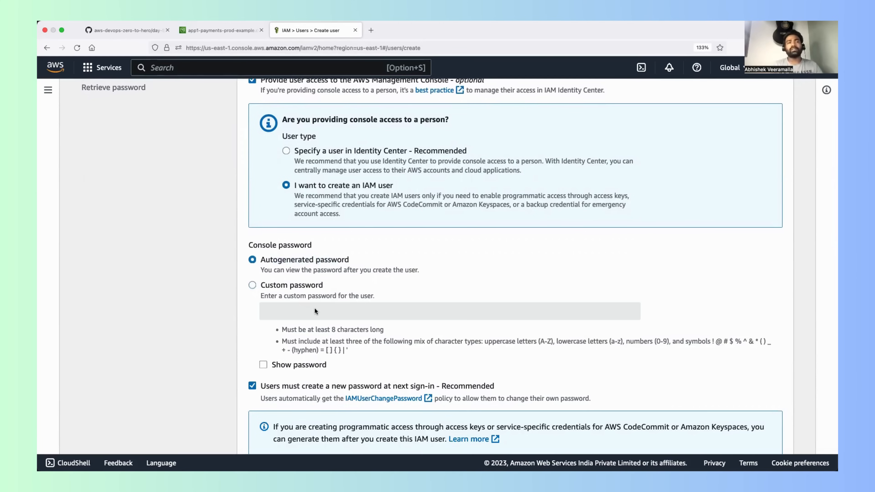
{"action": "left_click", "coordinate": [257, 292]}
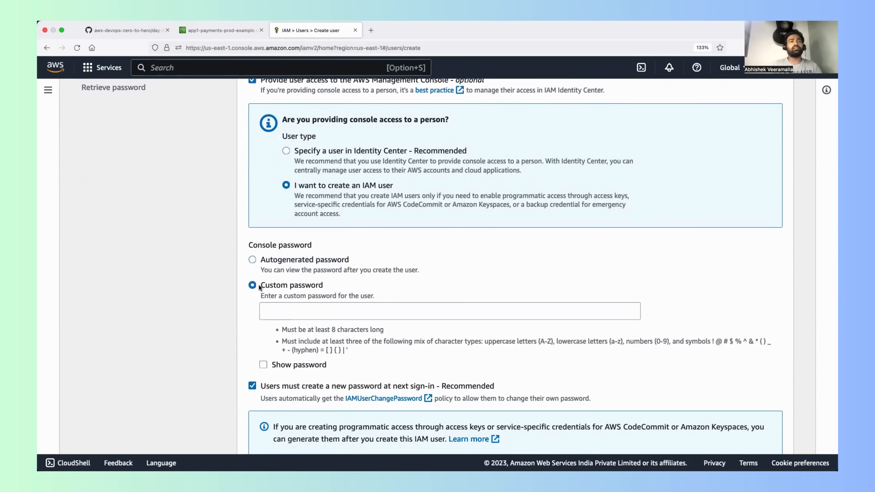
{"action": "left_click", "coordinate": [290, 312]}
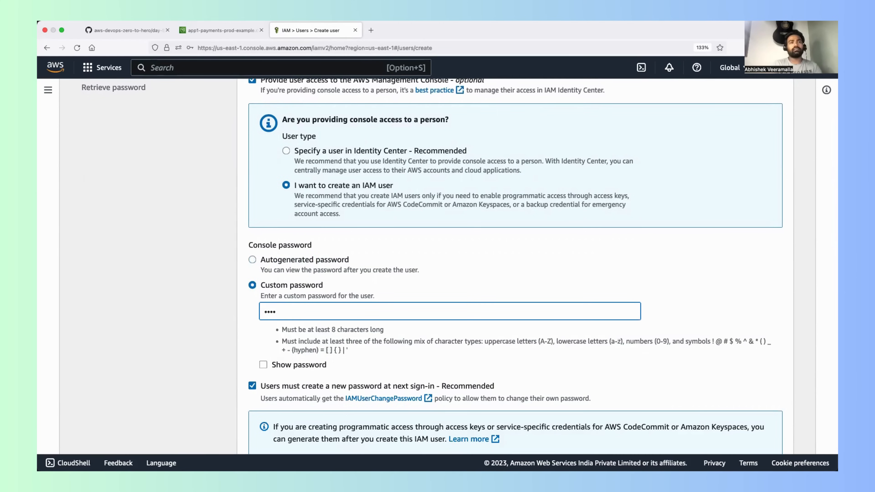
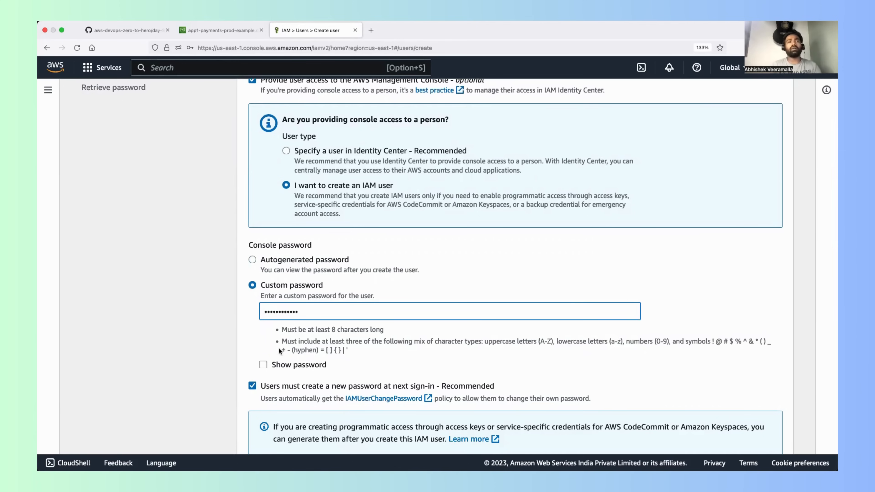
Step: Turn off the requirement to create a new password at next sign-in and continue to the permissions step
{"action": "scroll", "coordinate": [256, 374], "scroll_direction": "down", "scroll_amount": 3}
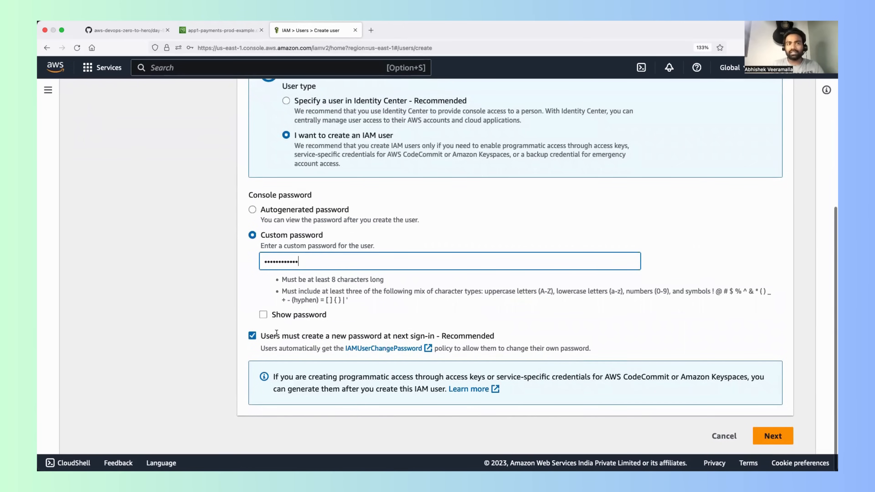
{"action": "left_click", "coordinate": [253, 336]}
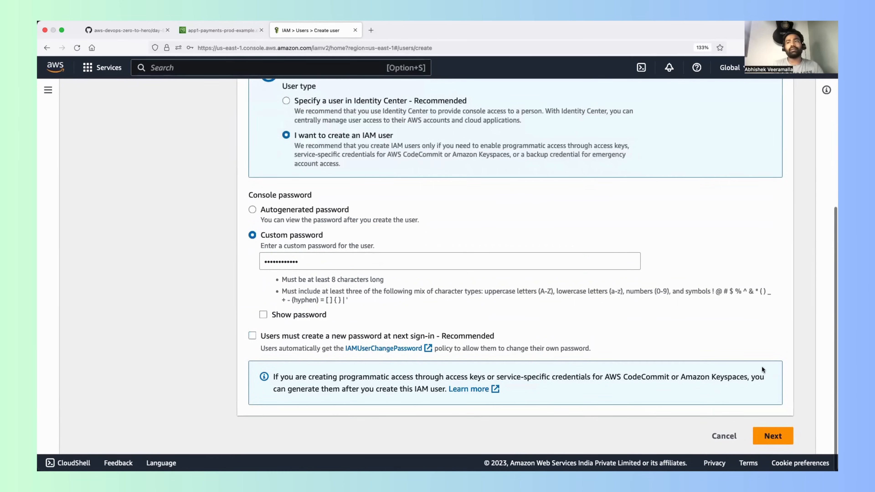
{"action": "left_click", "coordinate": [773, 436]}
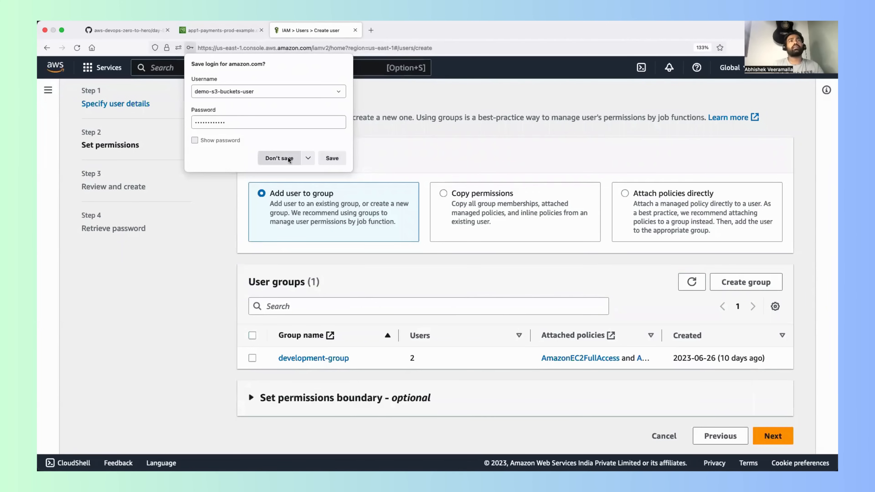
Step: Save the new user's login in the browser, choose Attach policies directly, and continue to the review step without selecting any policy
{"action": "left_click", "coordinate": [332, 159]}
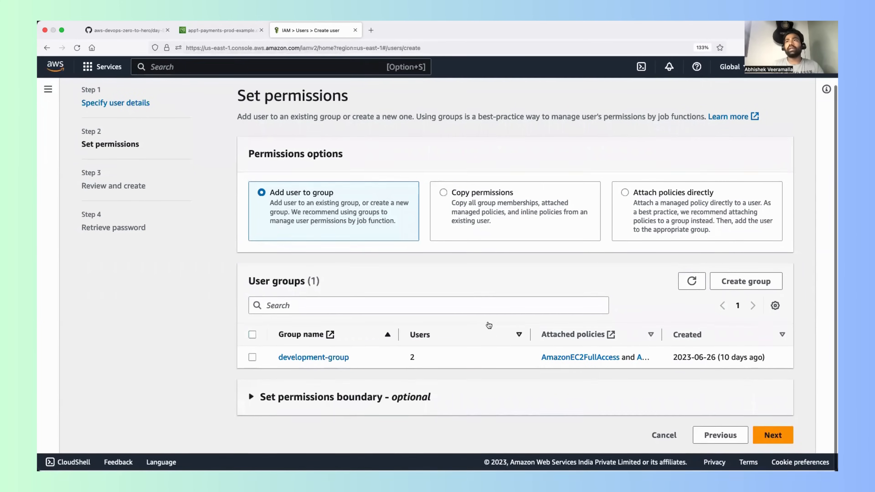
{"action": "left_click", "coordinate": [624, 193]}
{"action": "scroll", "coordinate": [381, 317], "scroll_direction": "down", "scroll_amount": 5}
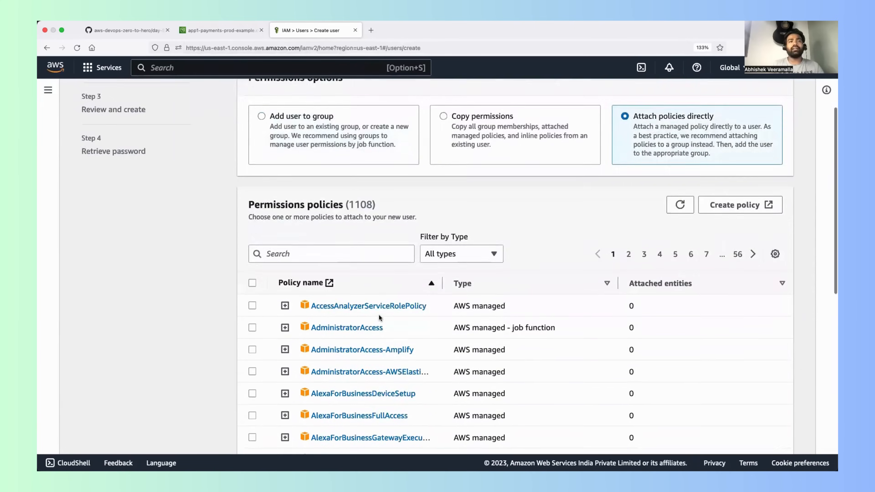
{"action": "left_click", "coordinate": [316, 156]}
{"action": "type", "text": "s"}
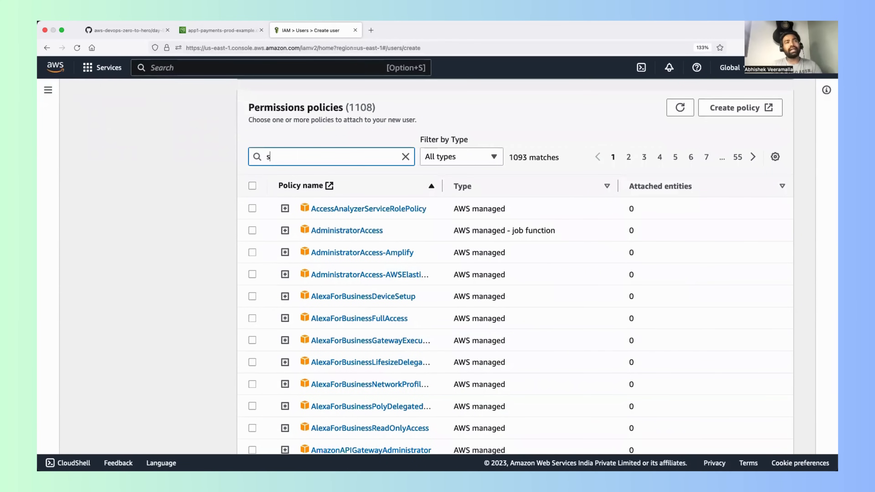
{"action": "key", "text": "BackSpace"}
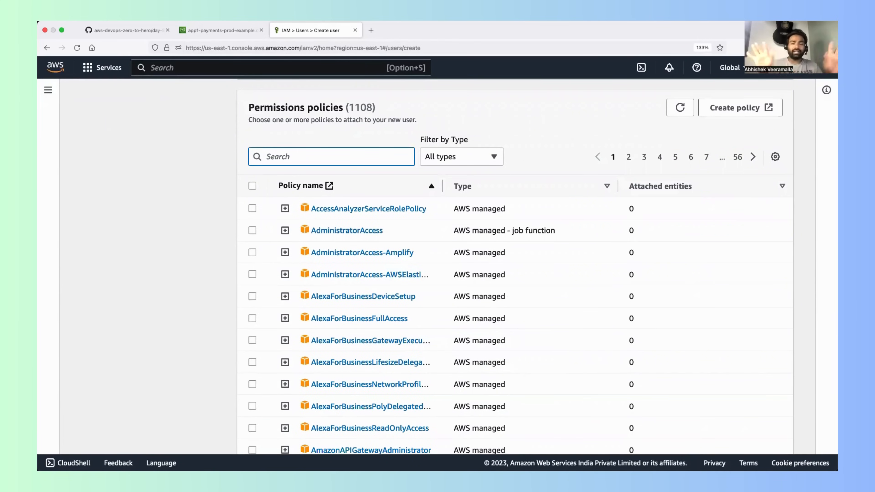
{"action": "scroll", "coordinate": [294, 195], "scroll_direction": "down", "scroll_amount": 8}
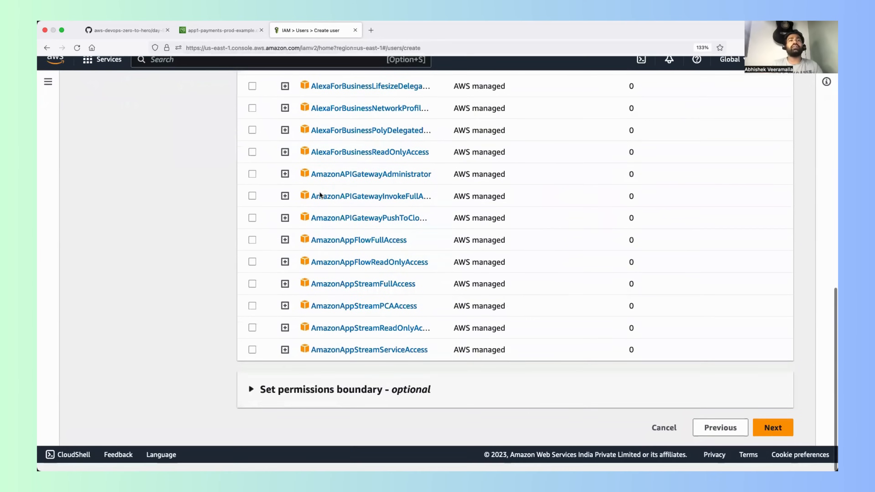
{"action": "left_click", "coordinate": [774, 438]}
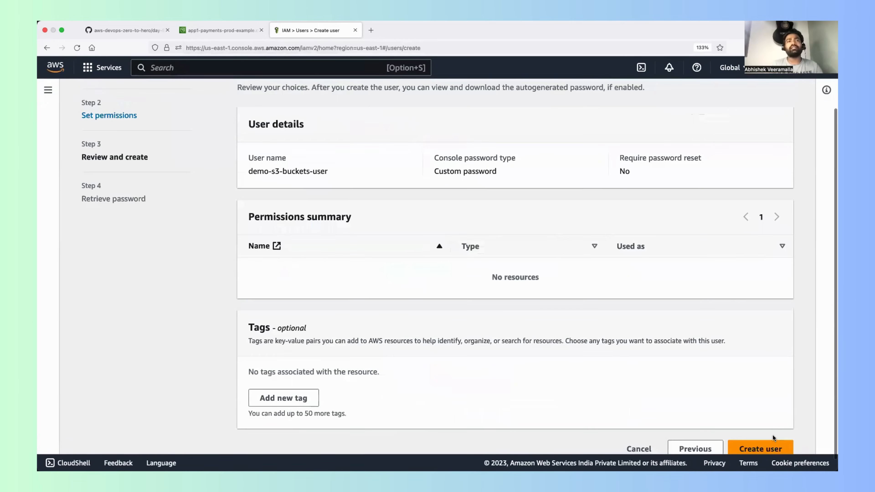
Step: Create the demo-s3-buckets-user from the review page and dismiss the success message
{"action": "scroll", "coordinate": [560, 352], "scroll_direction": "down", "scroll_amount": 1}
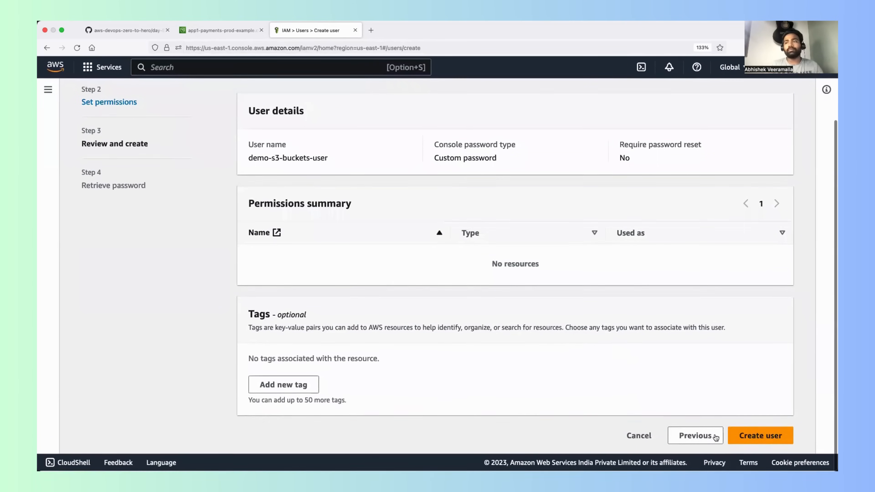
{"action": "left_click", "coordinate": [744, 436]}
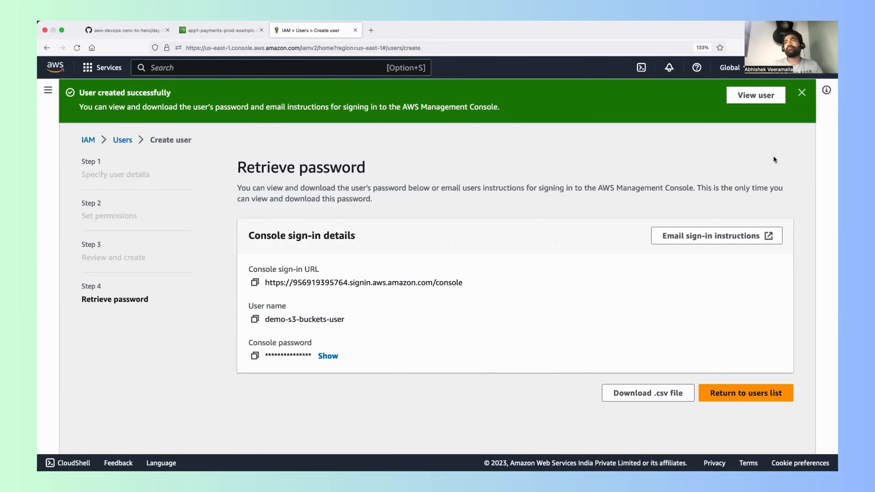
{"action": "left_click", "coordinate": [802, 92]}
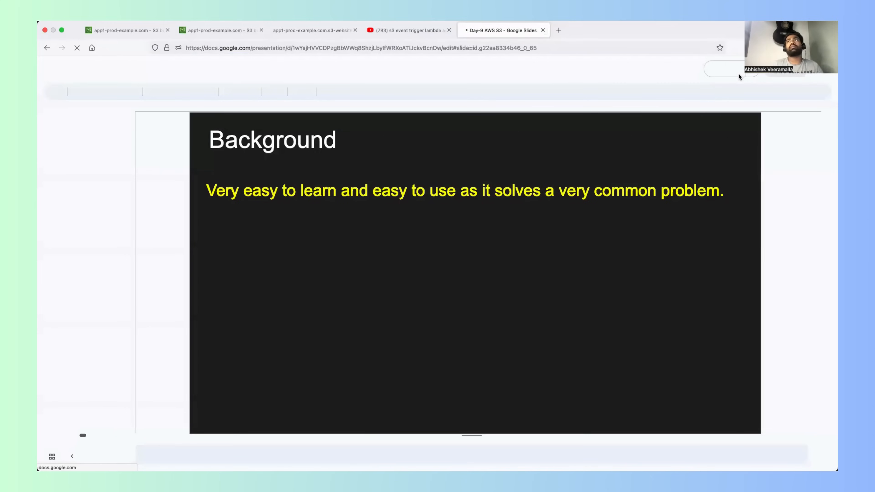
Step: Close the Google Slides page and open a new private browsing window
{"action": "key", "text": "super+w"}
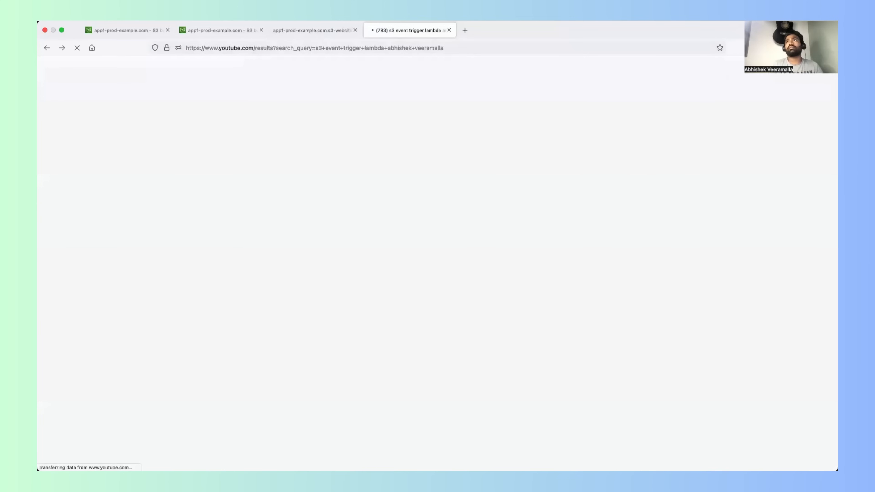
{"action": "left_click", "coordinate": [827, 47]}
{"action": "left_click", "coordinate": [740, 108]}
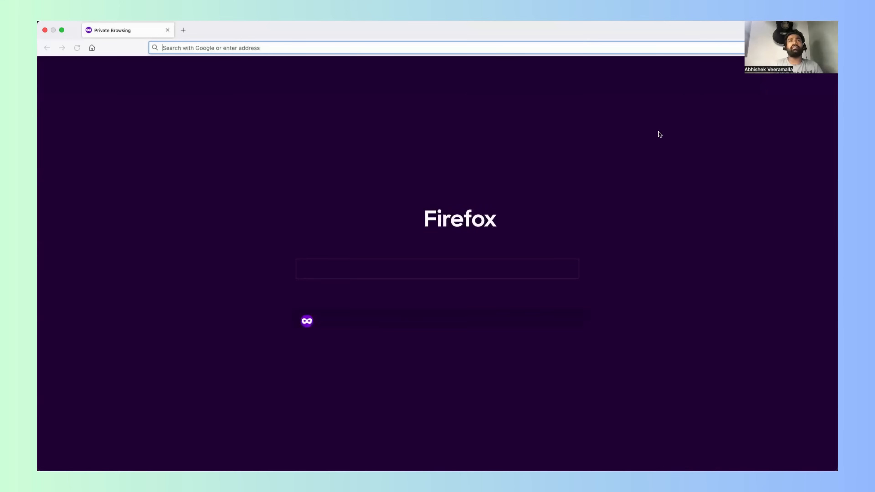
Step: Search the web for "aws console" in the private window and open the AWS Management Console page from the results
{"action": "type", "text": "aws-prod-example-564969239.us-east-1.elb.amazonaws.com"}
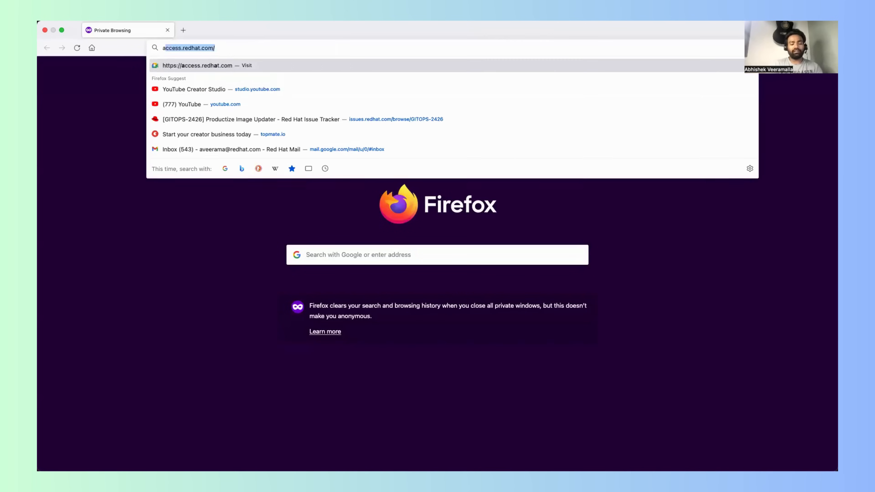
{"action": "key", "text": "Return"}
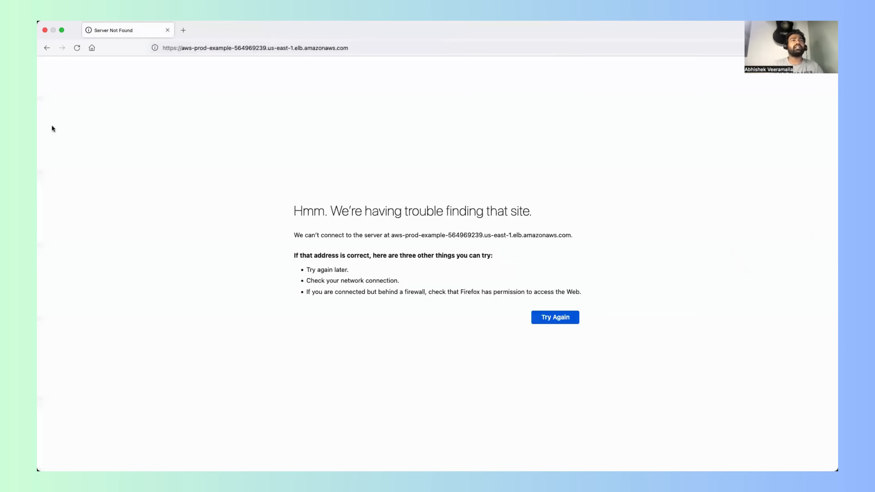
{"action": "key", "text": "super+l"}
{"action": "key", "text": "BackSpace"}
{"action": "type", "text": "aw"}
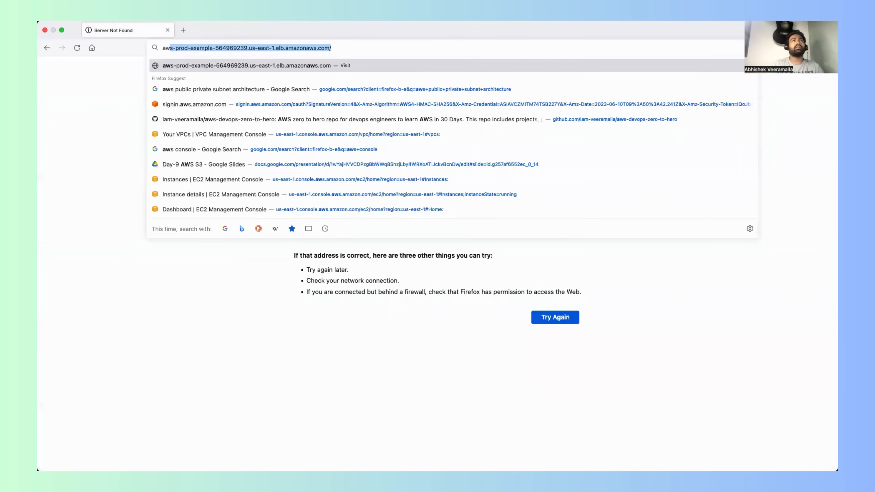
{"action": "type", "text": "s console"}
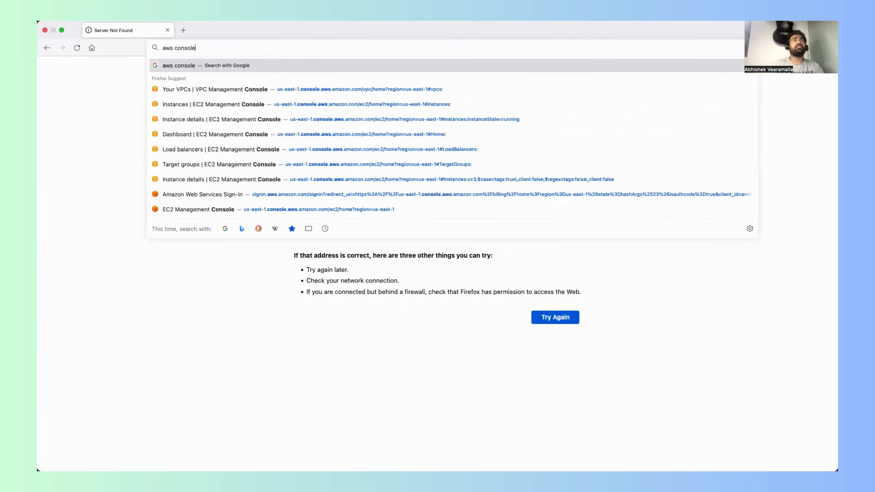
{"action": "key", "text": "Return"}
{"action": "left_click", "coordinate": [124, 125]}
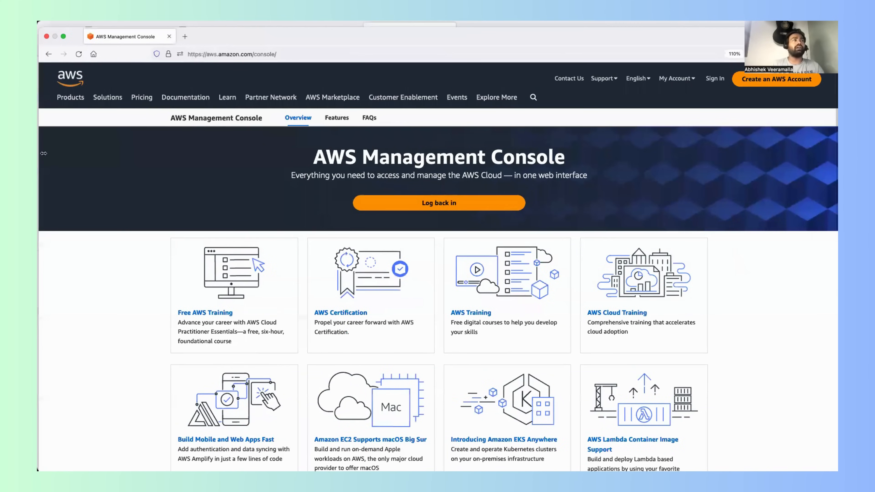
Step: Close the app1-prod-example.com website page and resize both browser windows to show the S3 console and AWS Management Console page side by side
{"action": "left_click_drag", "start_coordinate": [46, 150], "coordinate": [385, 163]}
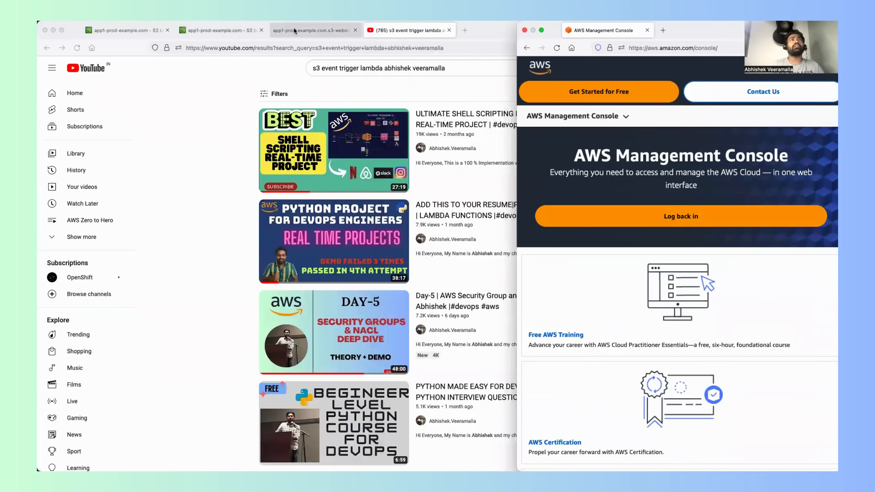
{"action": "left_click", "coordinate": [295, 29]}
{"action": "left_click", "coordinate": [354, 30]}
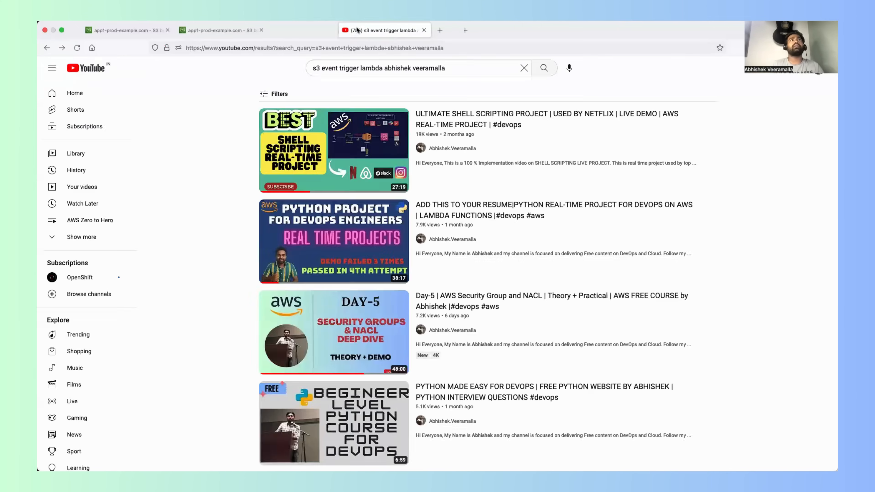
{"action": "left_click", "coordinate": [234, 31]}
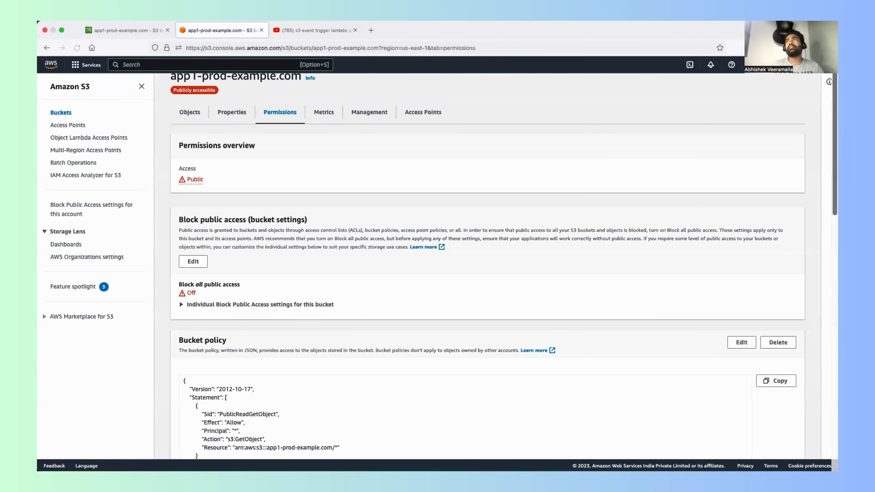
{"action": "left_click_drag", "start_coordinate": [837, 23], "coordinate": [515, 53]}
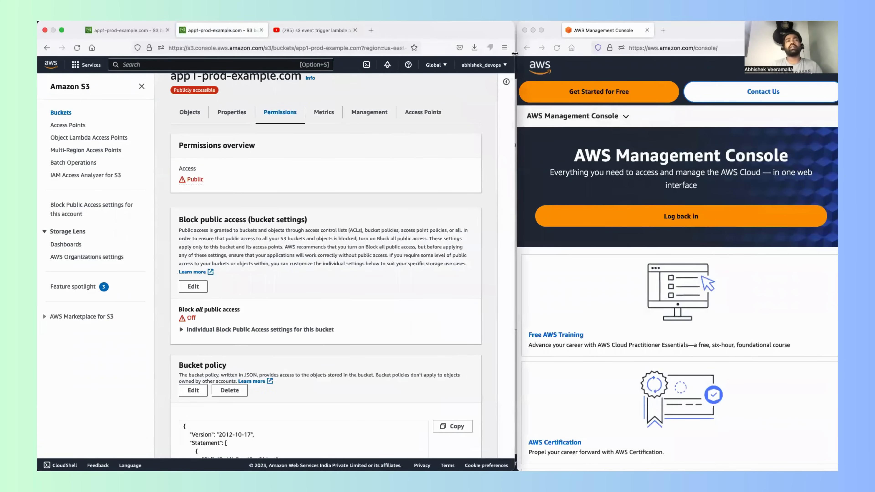
Step: Return to the S3 bucket list and open the app1-payments-prod-example.com bucket
{"action": "scroll", "coordinate": [351, 160], "scroll_direction": "down", "scroll_amount": 1}
{"action": "scroll", "coordinate": [350, 159], "scroll_direction": "up", "scroll_amount": 3}
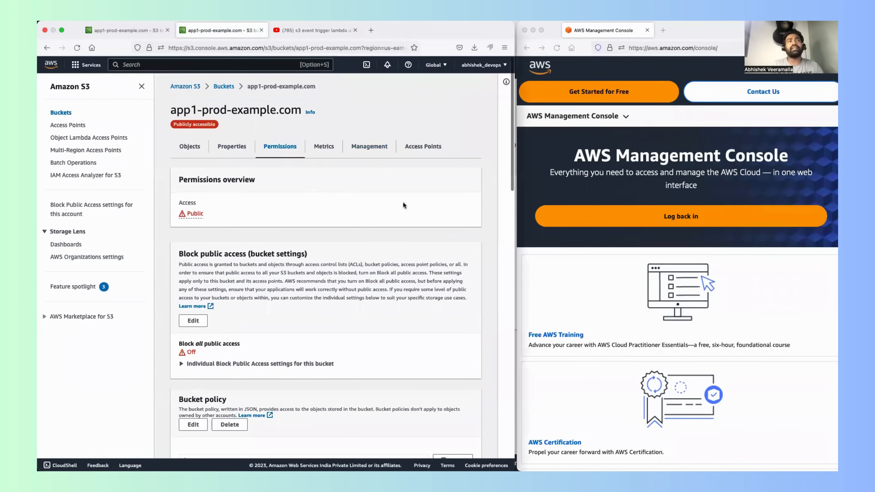
{"action": "left_click", "coordinate": [224, 87]}
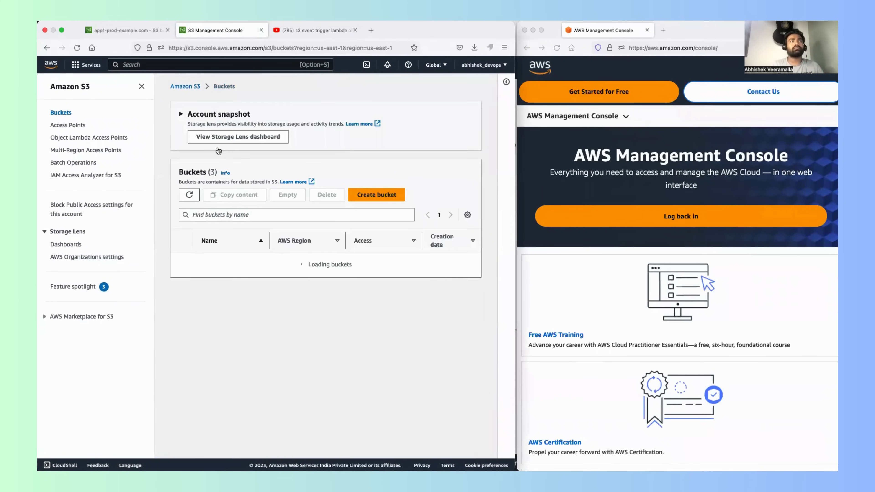
{"action": "left_click", "coordinate": [230, 268]}
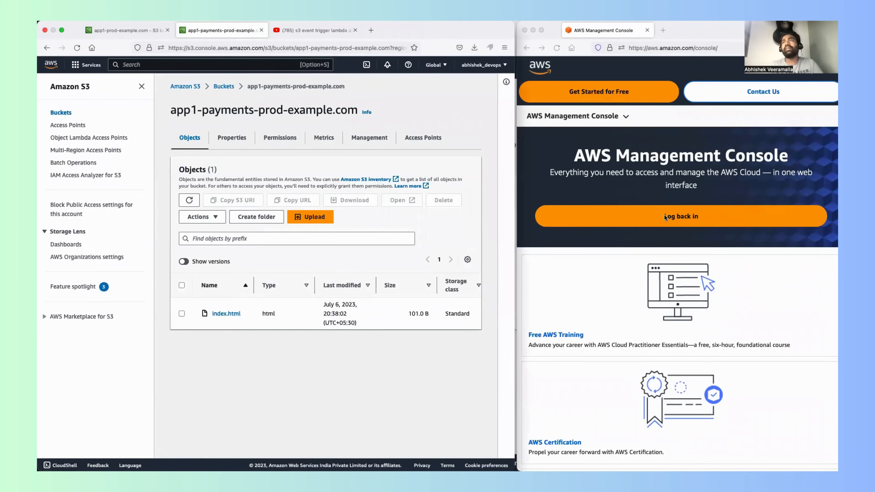
{"action": "left_click", "coordinate": [806, 86]}
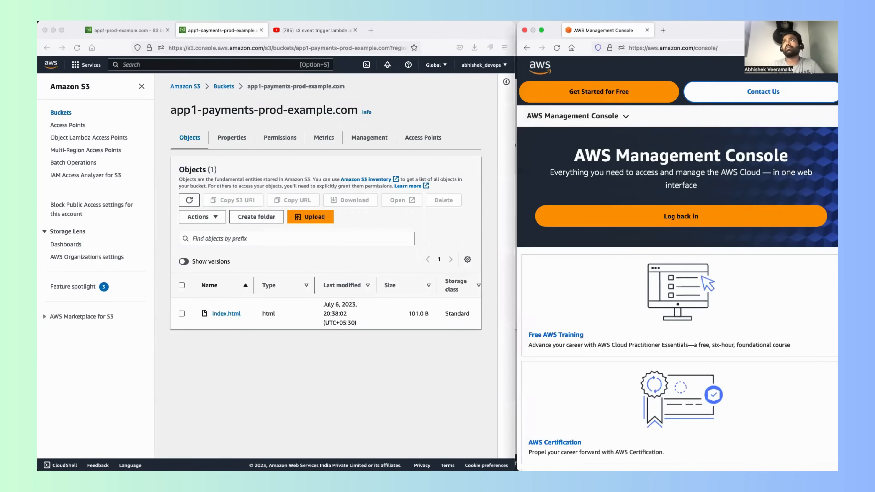
{"action": "left_click", "coordinate": [825, 72]}
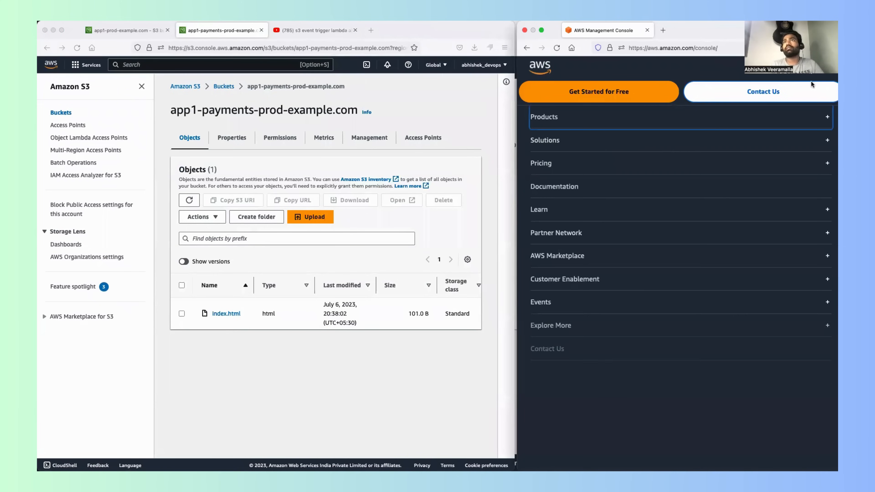
{"action": "left_click", "coordinate": [736, 65]}
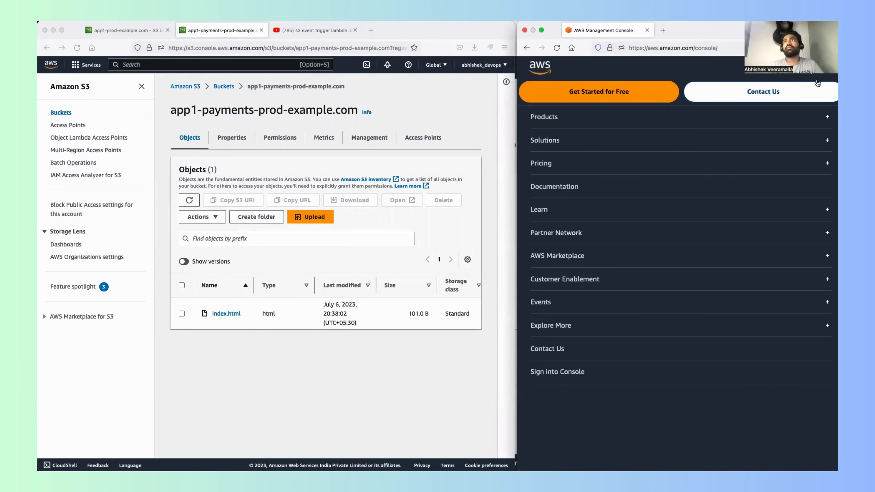
{"action": "left_click", "coordinate": [823, 73]}
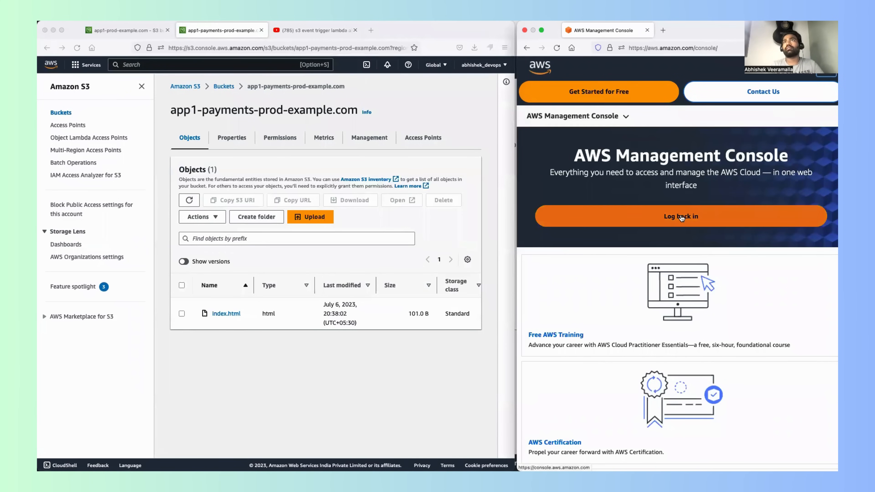
Step: Open the console sign-in page in the private window, choose IAM user, and start filling in the account ID or alias
{"action": "left_click", "coordinate": [657, 228]}
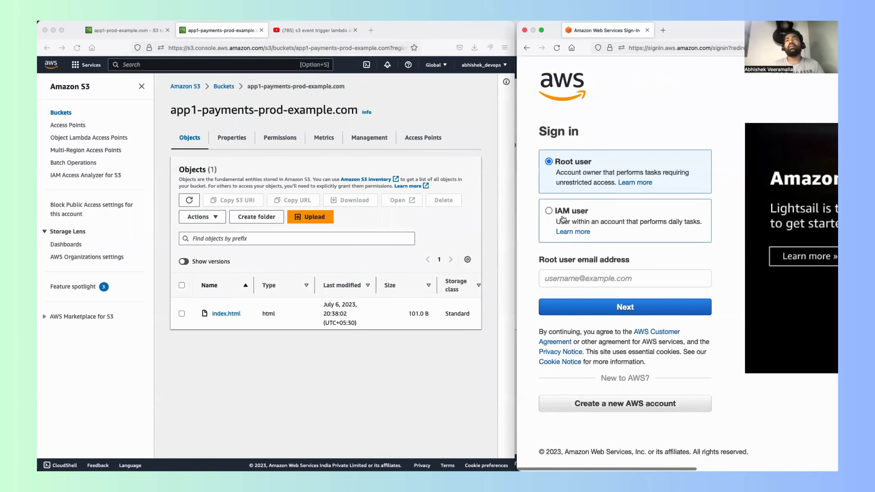
{"action": "left_click", "coordinate": [549, 211]}
{"action": "left_click", "coordinate": [568, 278]}
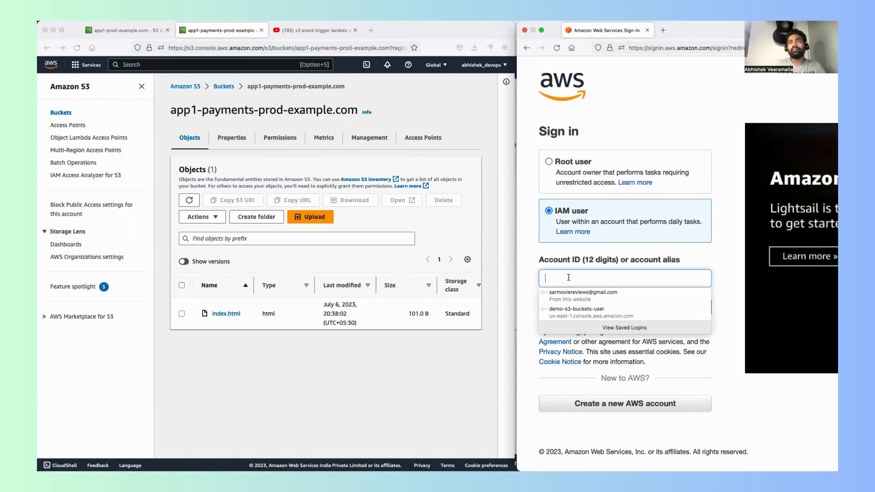
{"action": "type", "text": "de"}
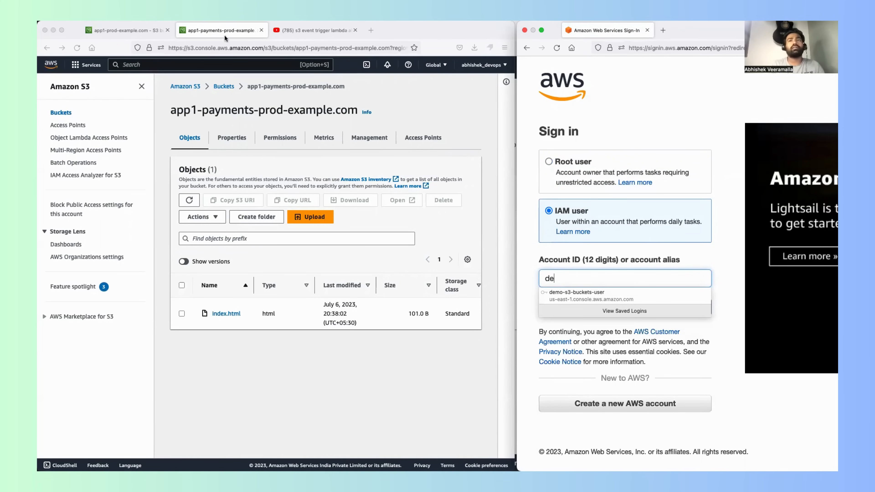
Step: Open the IAM users list in the main browser window and select the user name demo-s3-buckets-user
{"action": "left_click", "coordinate": [117, 31]}
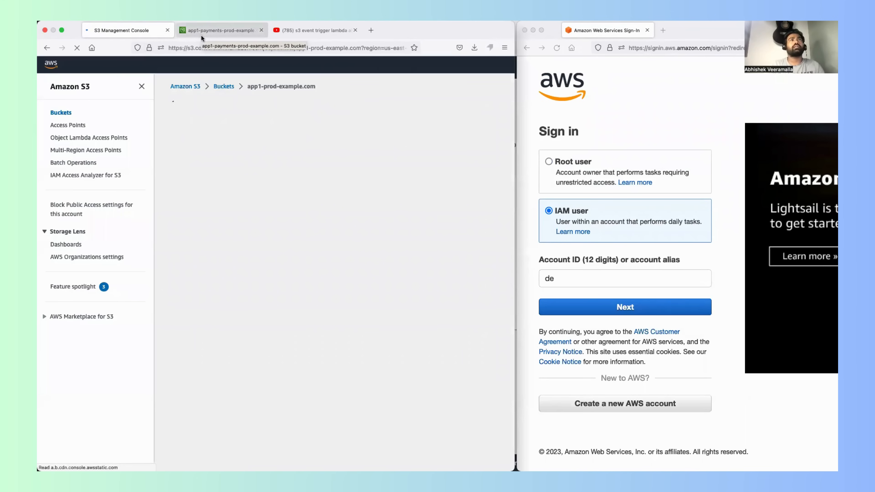
{"action": "left_click", "coordinate": [217, 63]}
{"action": "type", "text": "IAM"}
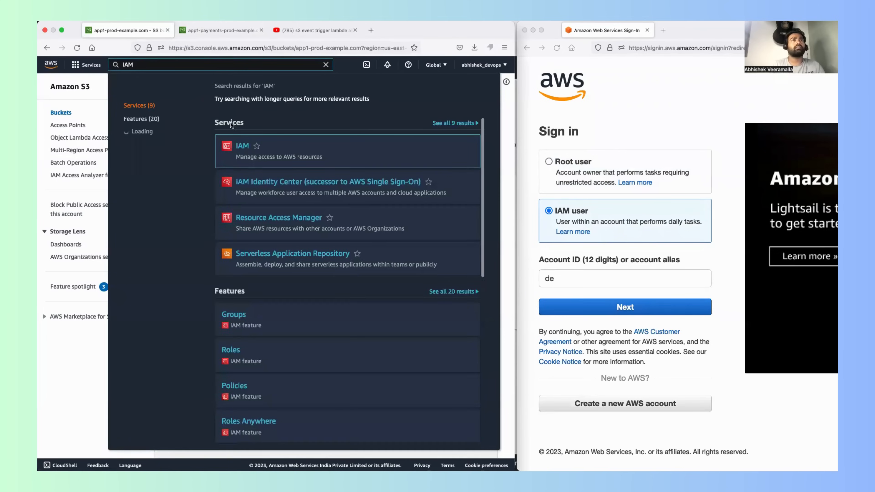
{"action": "left_click", "coordinate": [242, 146]}
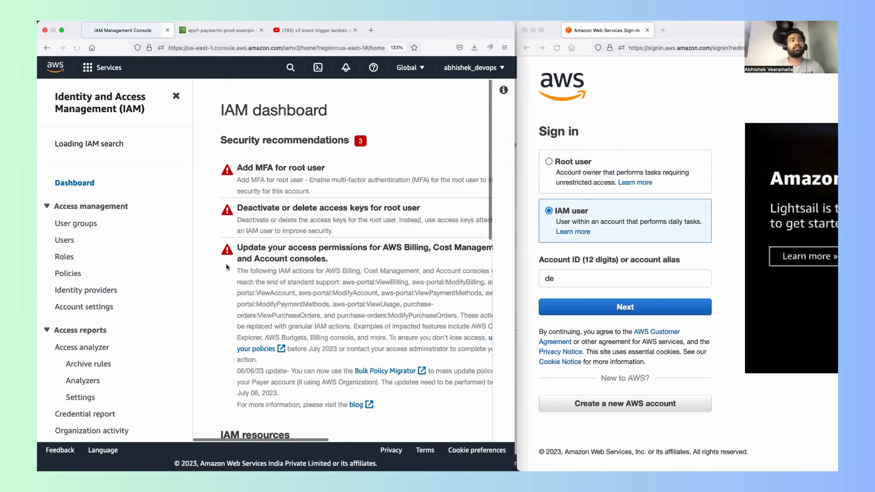
{"action": "left_click", "coordinate": [64, 245]}
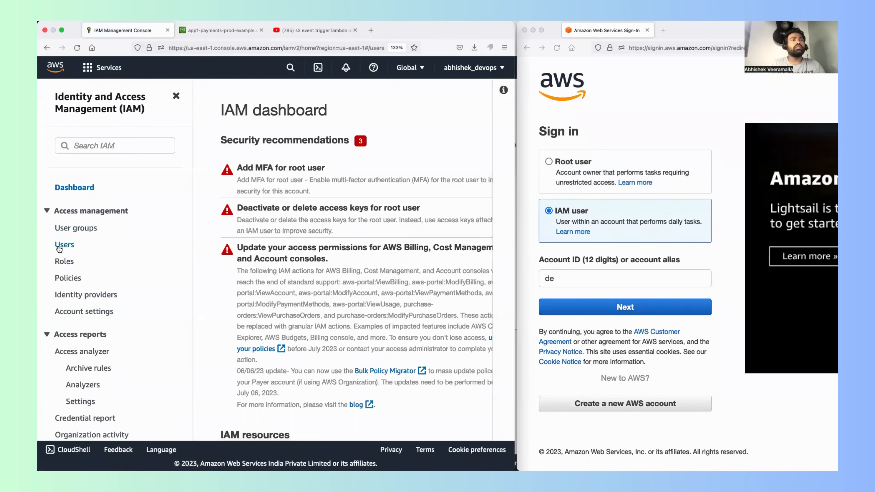
{"action": "left_click_drag", "start_coordinate": [337, 269], "coordinate": [257, 270]}
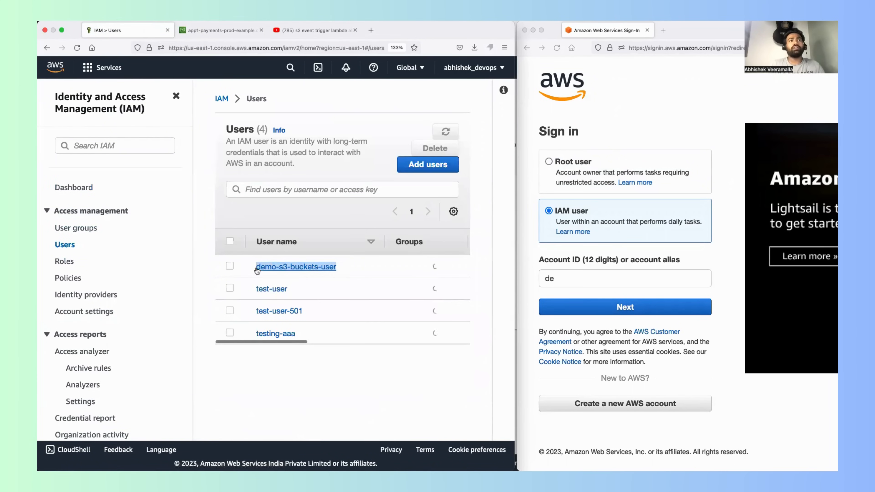
Step: Clear the partial entry in the private window's sign-in form, fill in the account ID copied from the main console, and continue
{"action": "left_click", "coordinate": [582, 277]}
{"action": "key", "text": "BackSpace"}
{"action": "key", "text": "BackSpace"}
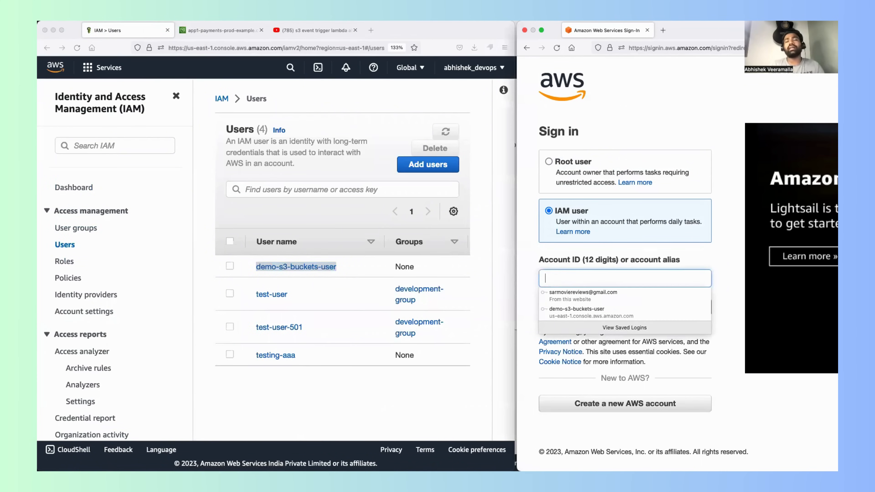
{"action": "left_click", "coordinate": [510, 69]}
{"action": "left_click", "coordinate": [502, 69]}
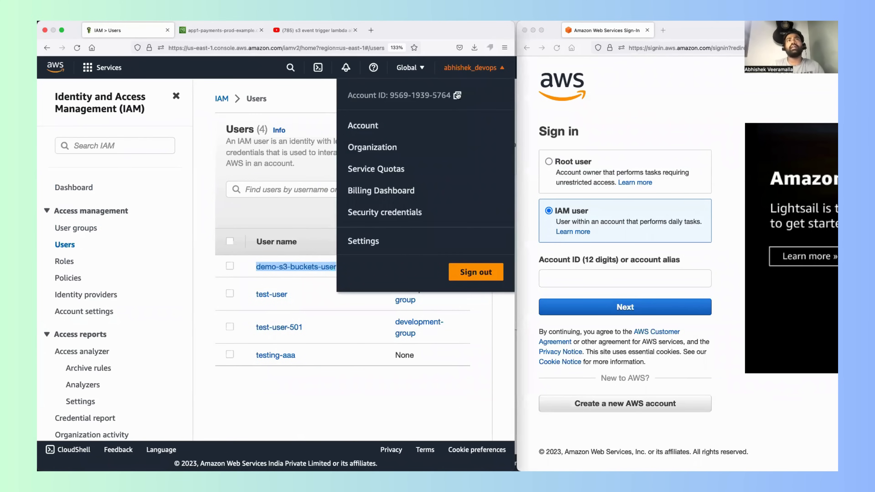
{"action": "left_click", "coordinate": [551, 278]}
{"action": "key", "text": "super+v"}
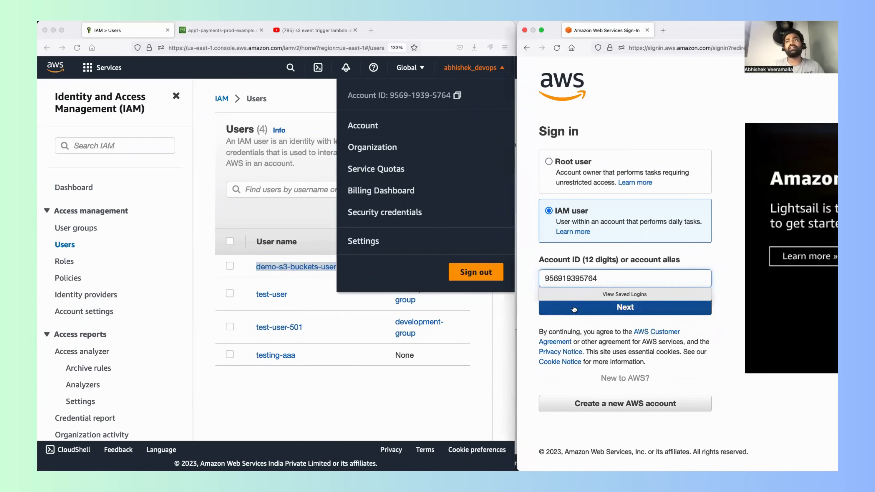
{"action": "left_click", "coordinate": [542, 314]}
Step: Copy the user name demo-s3-buckets-user from the users list into the IAM user name field of the sign-in form
{"action": "left_click", "coordinate": [302, 271]}
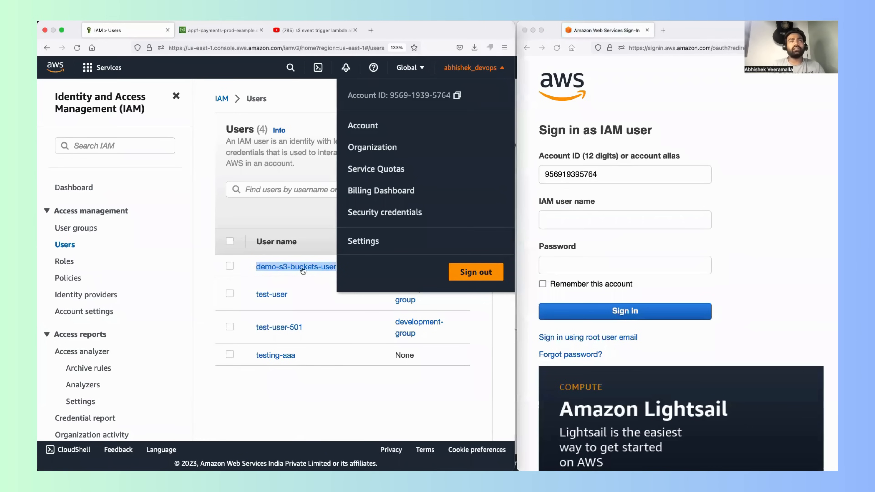
{"action": "left_click", "coordinate": [238, 265]}
{"action": "left_click_drag", "start_coordinate": [255, 268], "coordinate": [341, 272]}
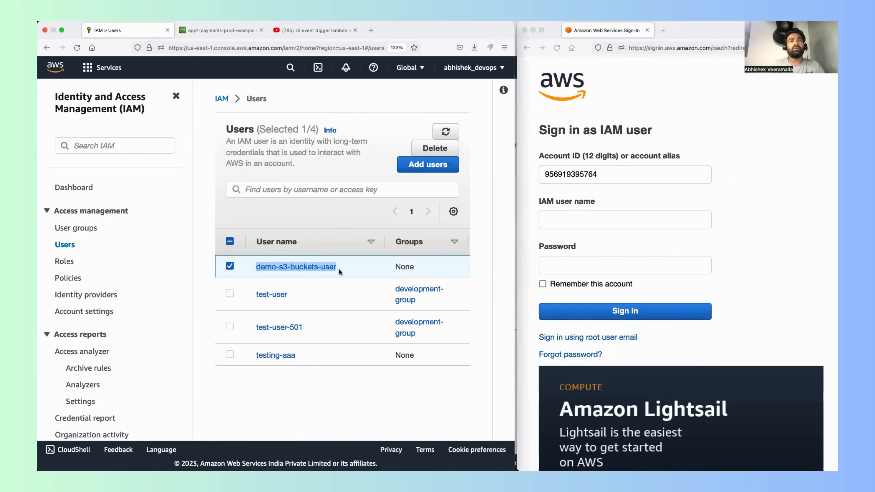
{"action": "key", "text": "super+c"}
{"action": "left_click", "coordinate": [645, 223]}
{"action": "key", "text": "super+v"}
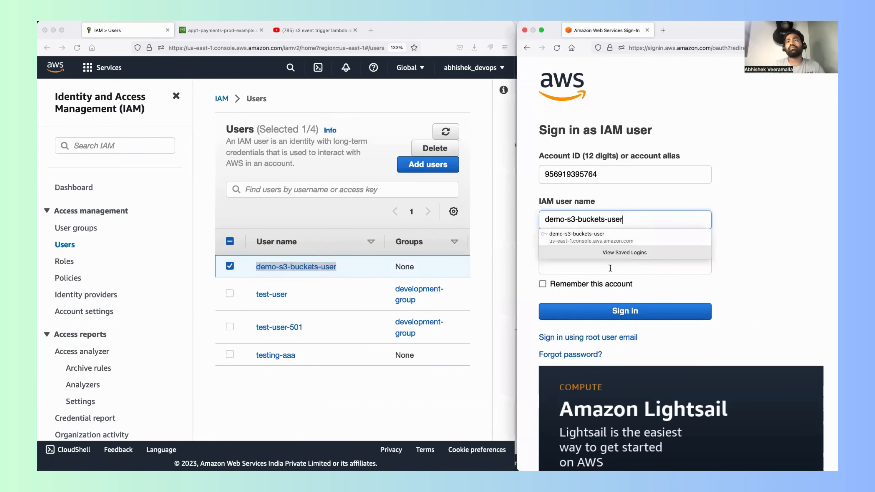
Step: Enter the IAM user's password and sign in to the console in the private window
{"action": "left_click", "coordinate": [608, 268]}
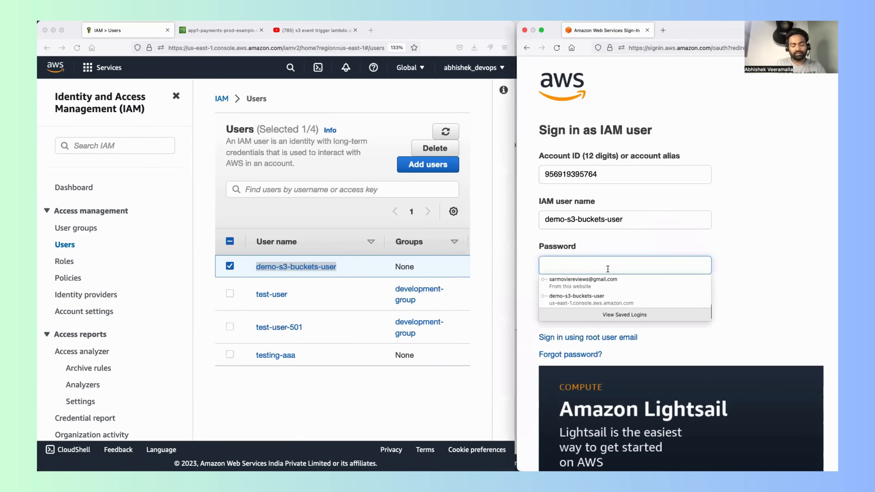
{"action": "type", "text": "••"}
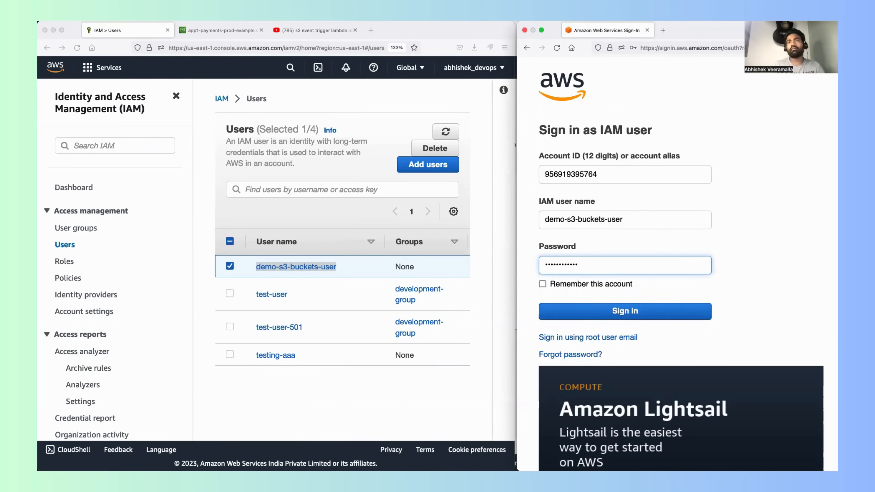
{"action": "key", "text": "Return"}
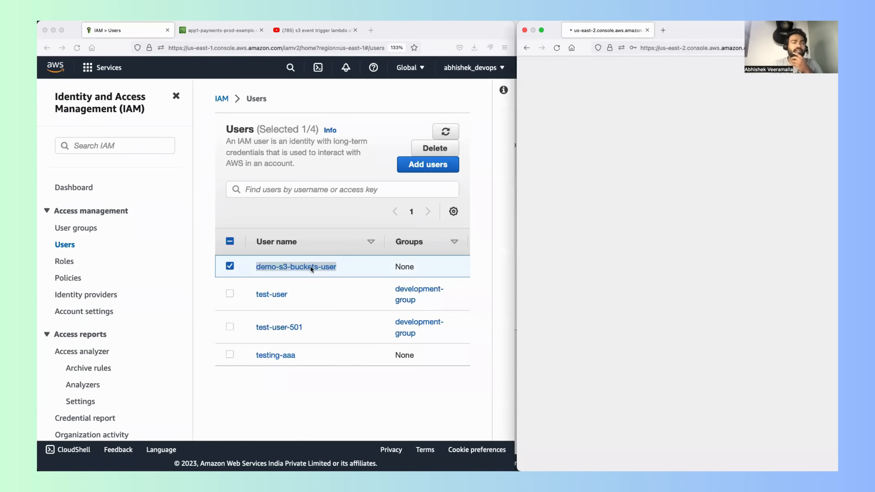
{"action": "left_click", "coordinate": [463, 84]}
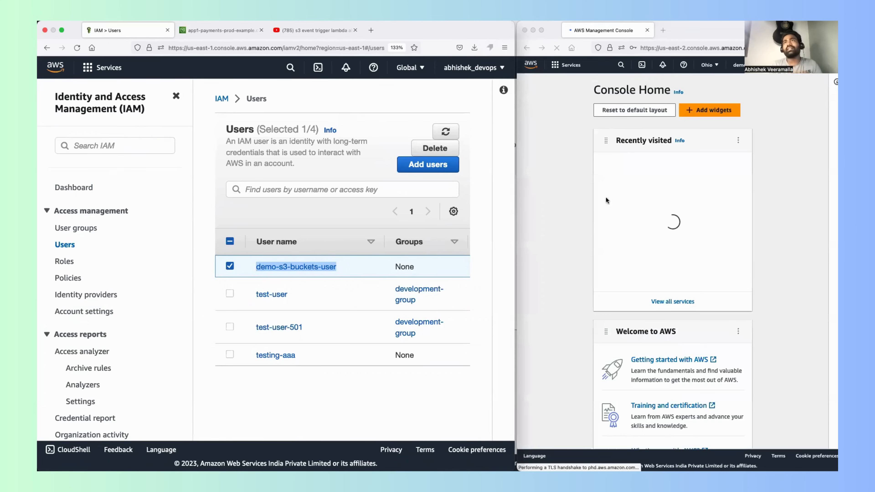
Step: Dismiss the console introduction pop-ups and reset the Console Home layout to its default
{"action": "left_click", "coordinate": [622, 112]}
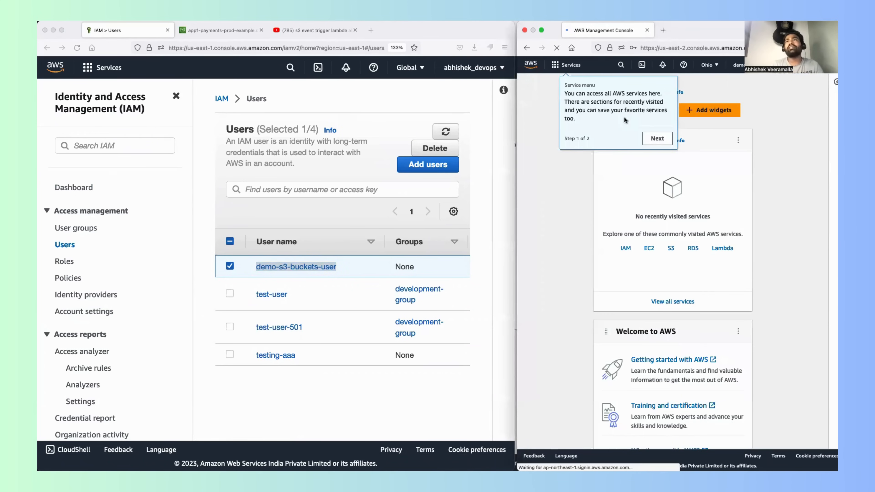
{"action": "left_click", "coordinate": [657, 138]}
{"action": "left_click", "coordinate": [597, 115]}
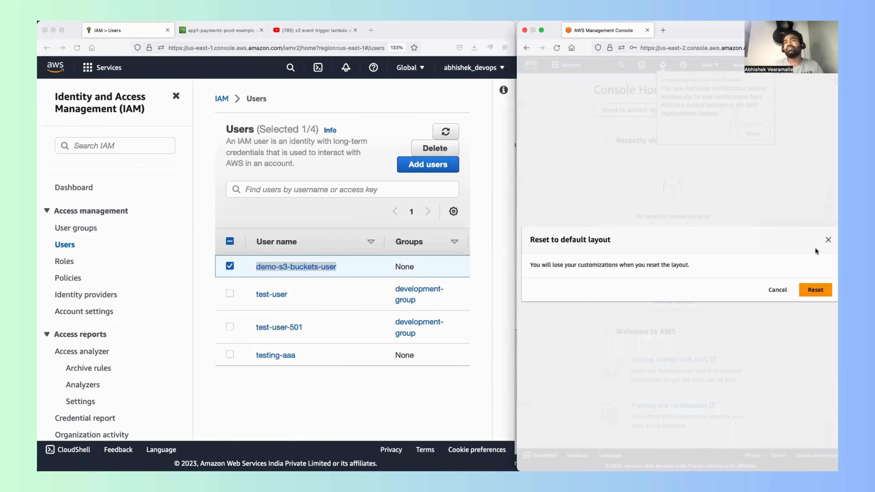
{"action": "left_click", "coordinate": [827, 241]}
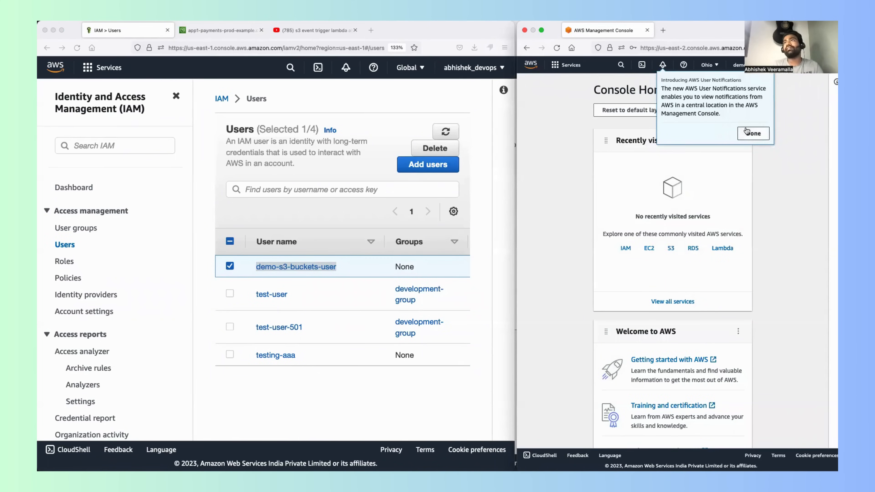
{"action": "left_click", "coordinate": [753, 134]}
{"action": "left_click", "coordinate": [636, 110]}
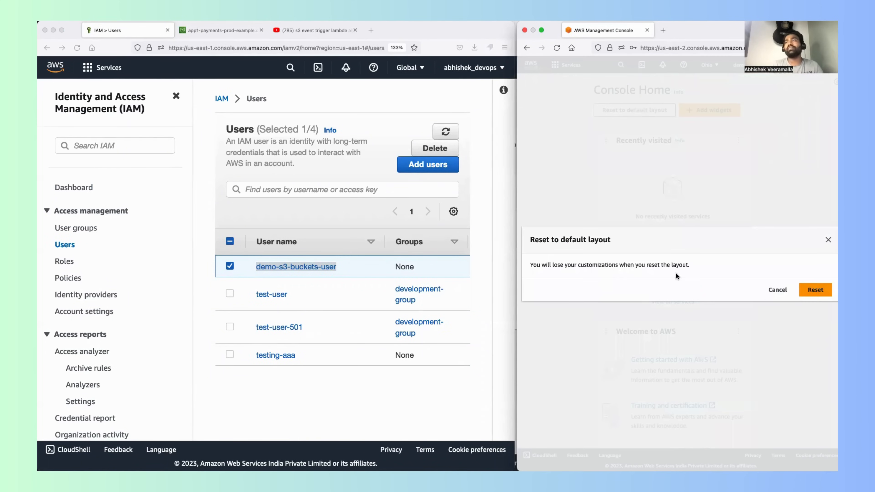
{"action": "left_click", "coordinate": [816, 285]}
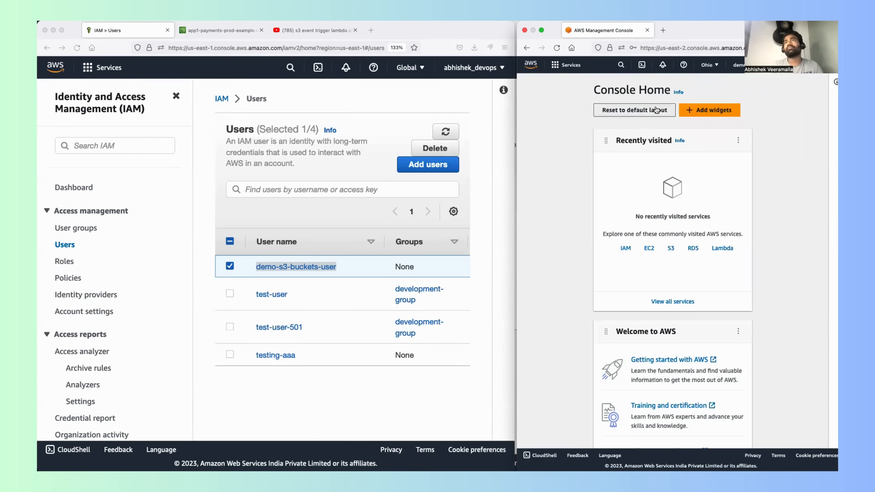
{"action": "left_click", "coordinate": [656, 110]}
{"action": "left_click", "coordinate": [828, 241]}
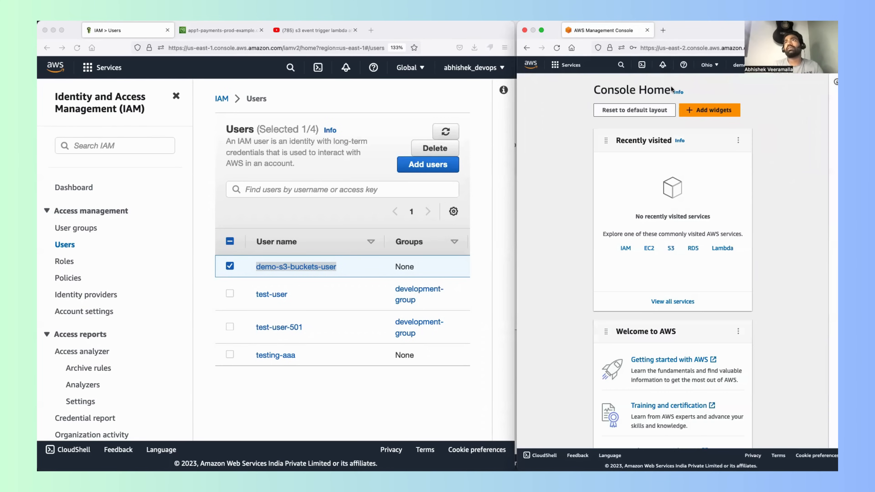
Step: Search the private window's console for s3 and open the S3 bucket list as the IAM user
{"action": "left_click", "coordinate": [621, 64]}
{"action": "type", "text": "s3"}
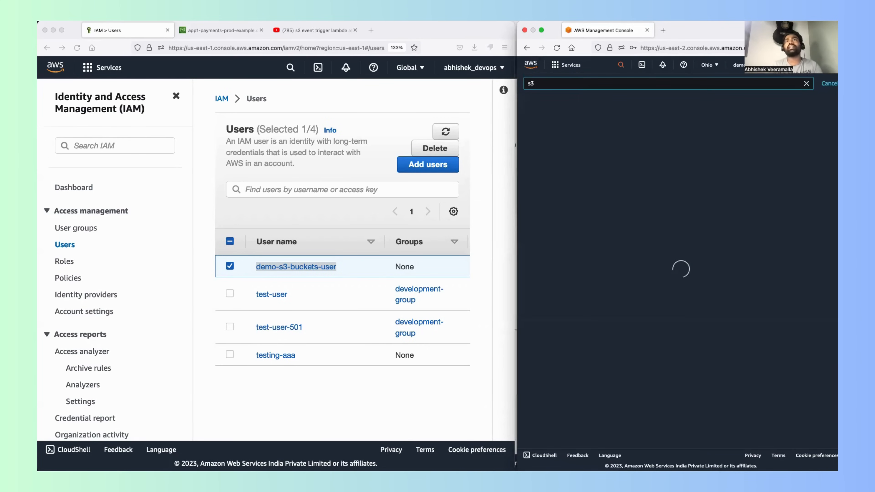
{"action": "left_click", "coordinate": [541, 131]}
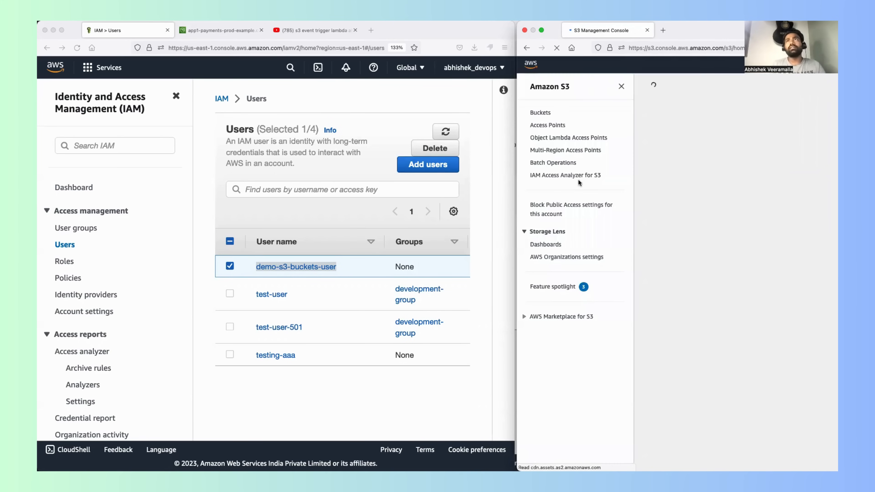
{"action": "left_click", "coordinate": [544, 114]}
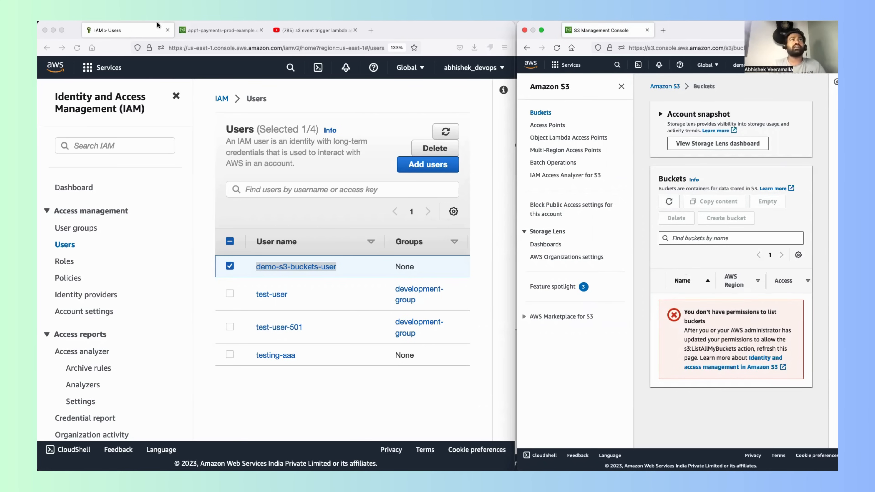
Step: Open demo-s3-buckets-user in the main window and start adding permissions with the option Attach policies directly
{"action": "left_click", "coordinate": [291, 267]}
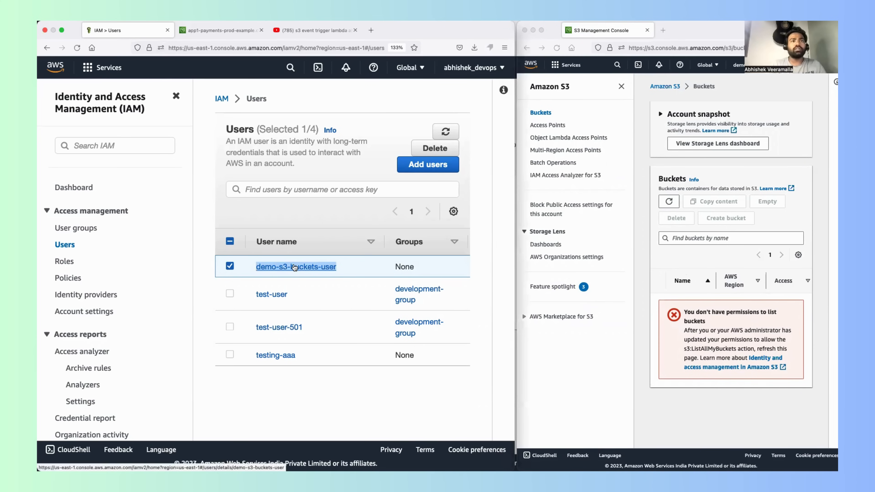
{"action": "scroll", "coordinate": [290, 207], "scroll_direction": "down", "scroll_amount": 8}
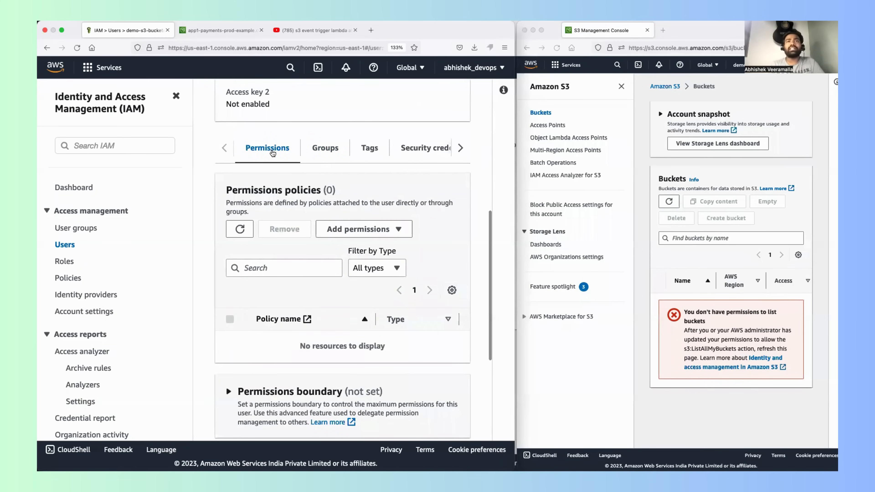
{"action": "left_click", "coordinate": [377, 229]}
{"action": "left_click", "coordinate": [384, 253]}
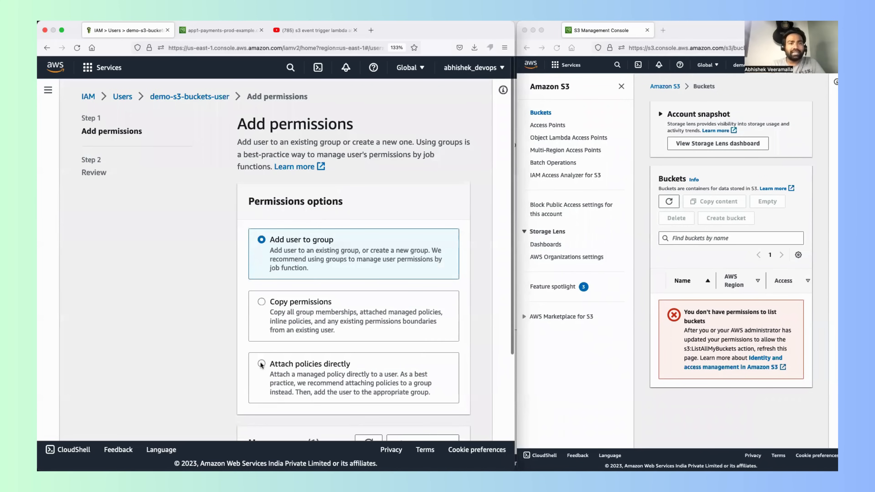
{"action": "left_click", "coordinate": [261, 364]}
Step: Filter the permissions policies by s3 and attach the AmazonS3FullAccess policy to demo-s3-buckets-user
{"action": "scroll", "coordinate": [333, 358], "scroll_direction": "down", "scroll_amount": 5}
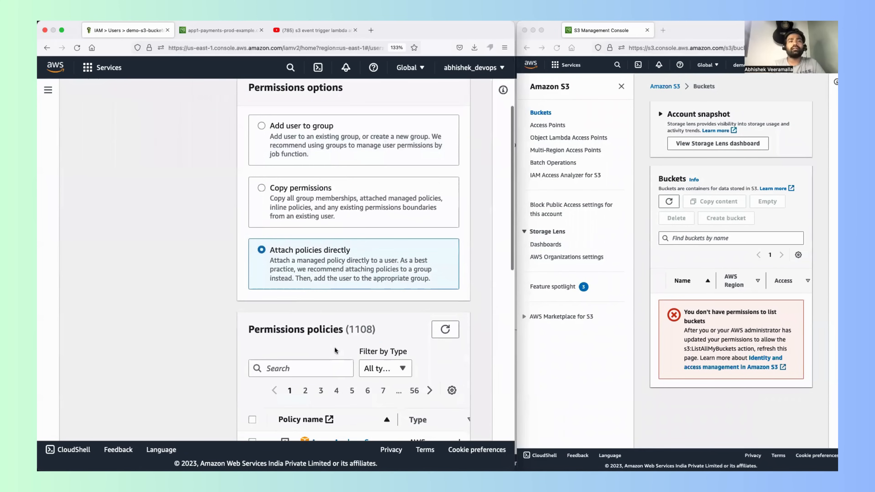
{"action": "scroll", "coordinate": [335, 350], "scroll_direction": "down", "scroll_amount": 4}
{"action": "left_click", "coordinate": [303, 237]}
{"action": "type", "text": "s"}
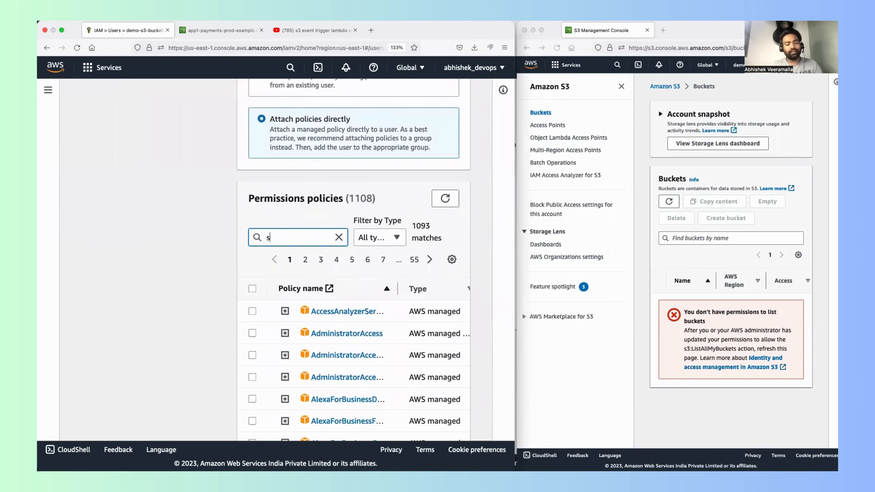
{"action": "type", "text": "3"}
{"action": "scroll", "coordinate": [303, 275], "scroll_direction": "down", "scroll_amount": 2}
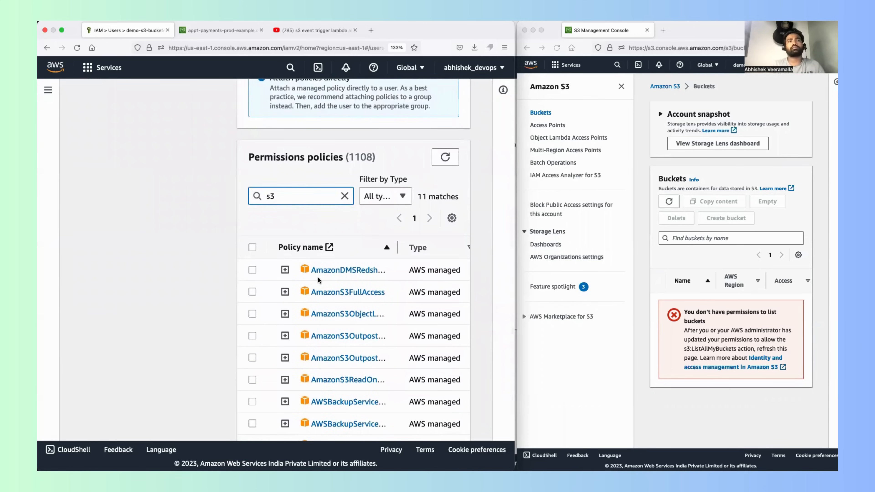
{"action": "scroll", "coordinate": [317, 279], "scroll_direction": "down", "scroll_amount": 1}
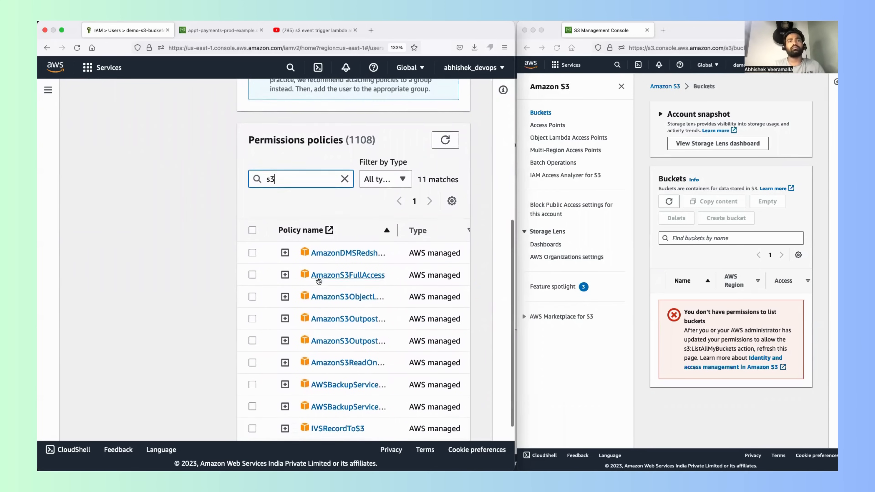
{"action": "left_click", "coordinate": [253, 274]}
{"action": "scroll", "coordinate": [390, 305], "scroll_direction": "down", "scroll_amount": 4}
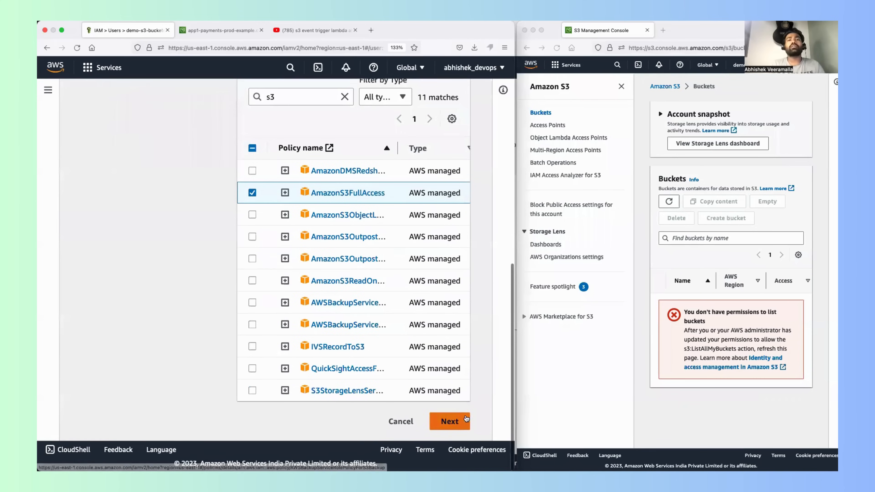
{"action": "left_click", "coordinate": [466, 419]}
{"action": "left_click", "coordinate": [427, 353]}
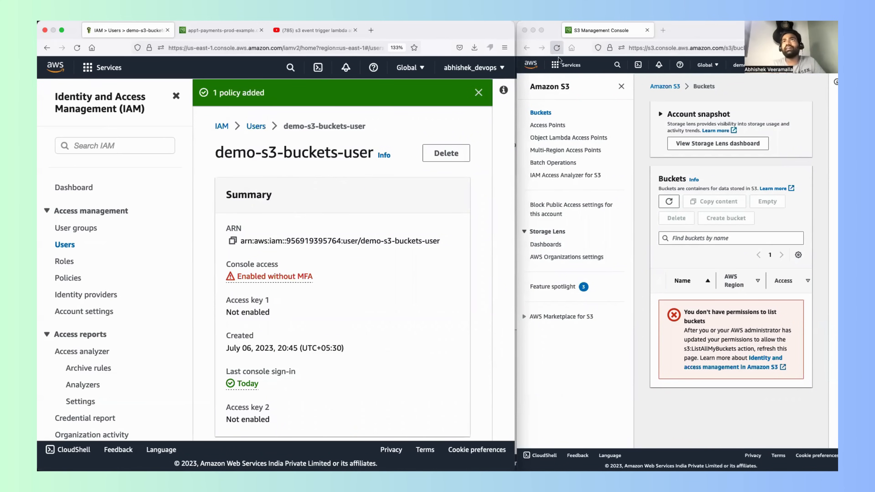
Step: Reload the S3 bucket list in the private window to check the IAM user's access
{"action": "left_click", "coordinate": [557, 48]}
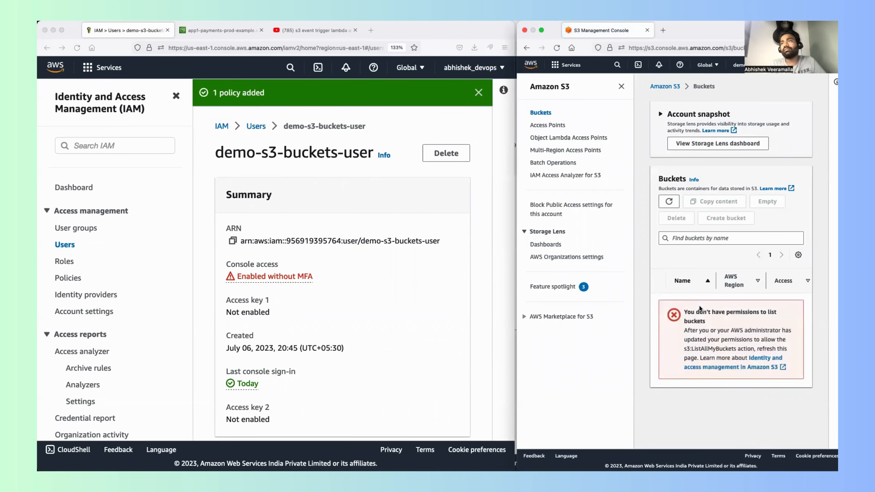
{"action": "left_click", "coordinate": [556, 50]}
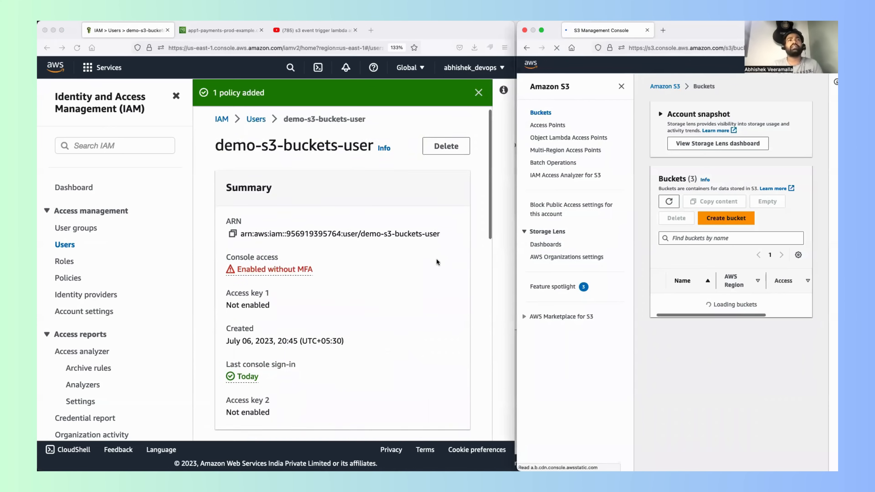
Step: In the private window, open the app1-payments-prod-example.com bucket and download index.html as the IAM user
{"action": "scroll", "coordinate": [436, 262], "scroll_direction": "down", "scroll_amount": 5}
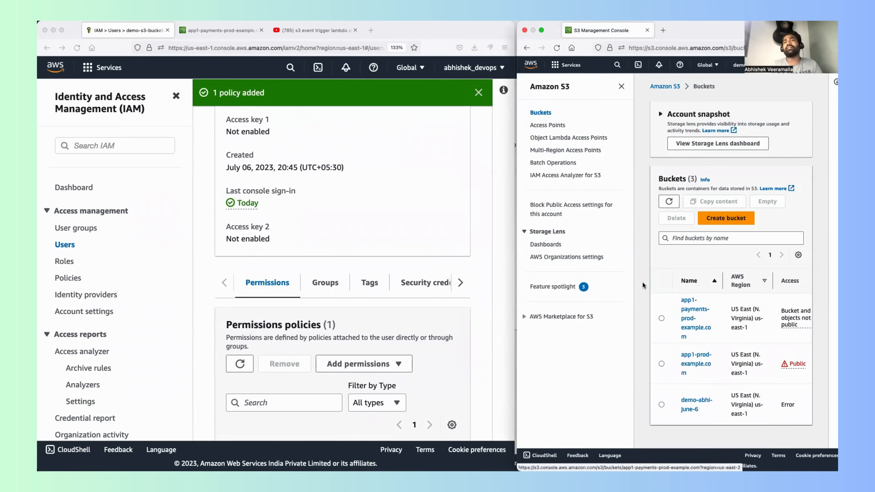
{"action": "left_click_drag", "start_coordinate": [515, 212], "coordinate": [338, 200]}
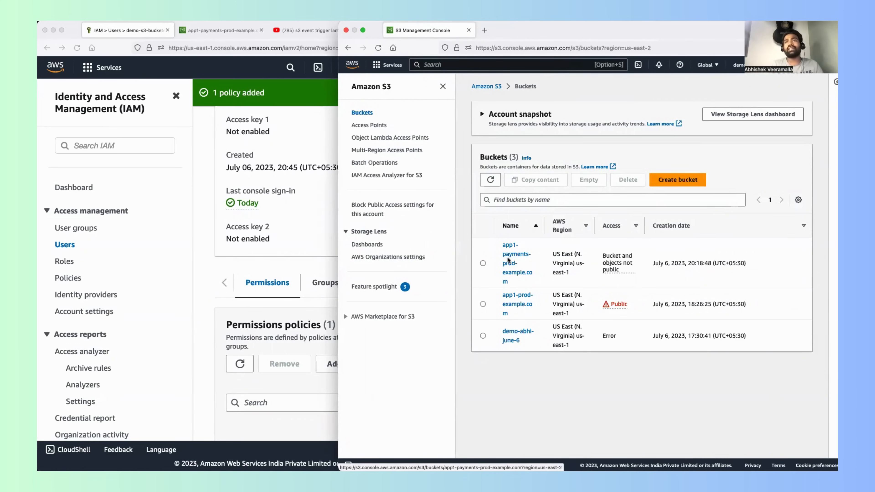
{"action": "left_click", "coordinate": [514, 252]}
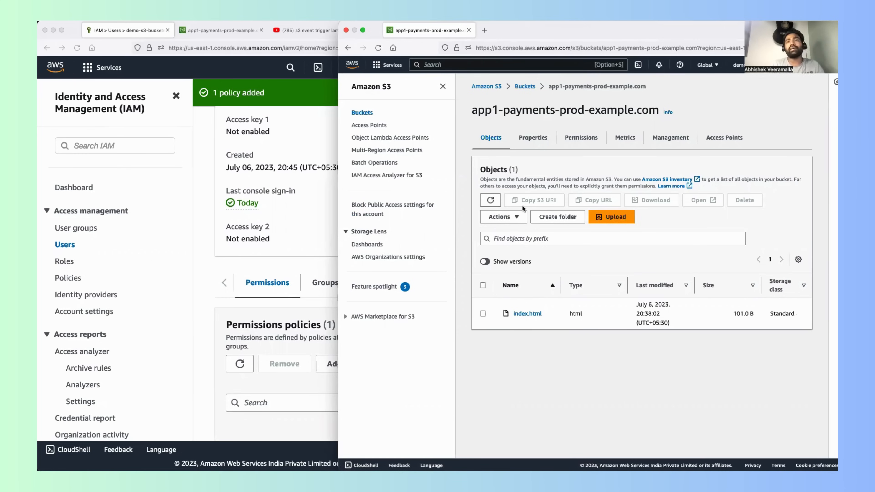
{"action": "left_click", "coordinate": [483, 314]}
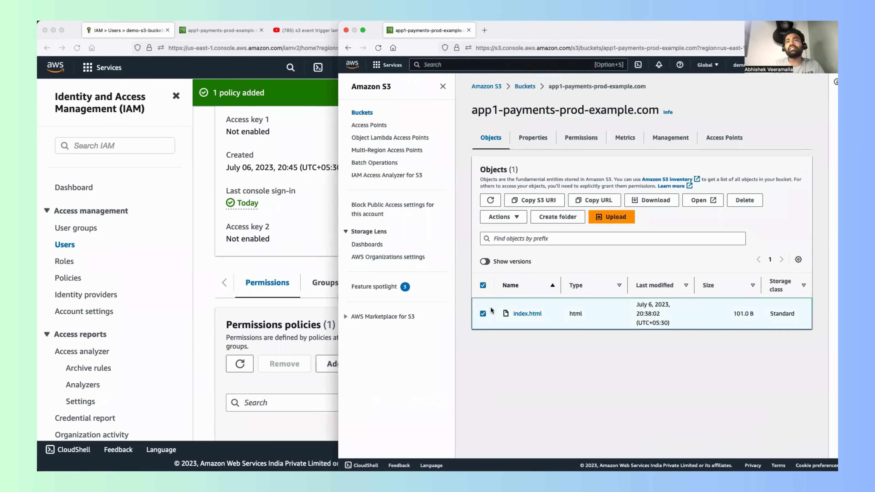
{"action": "left_click", "coordinate": [664, 201]}
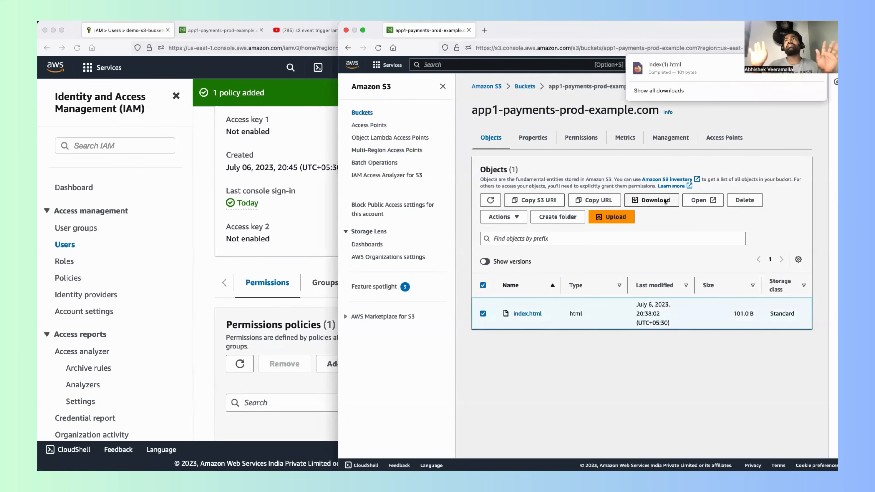
{"action": "left_click", "coordinate": [743, 116]}
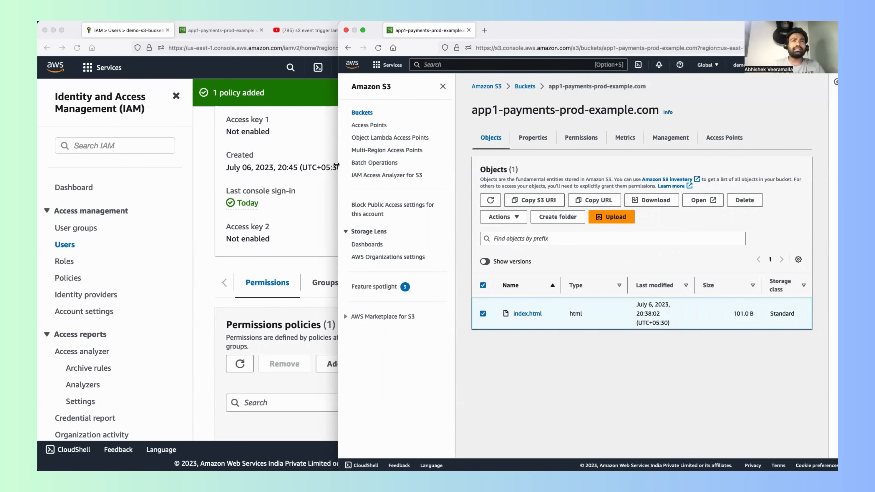
Step: Enlarge the main account's window, search its console for s3 and open the app1-payments-prod-example.com bucket
{"action": "left_click_drag", "start_coordinate": [338, 165], "coordinate": [643, 168]}
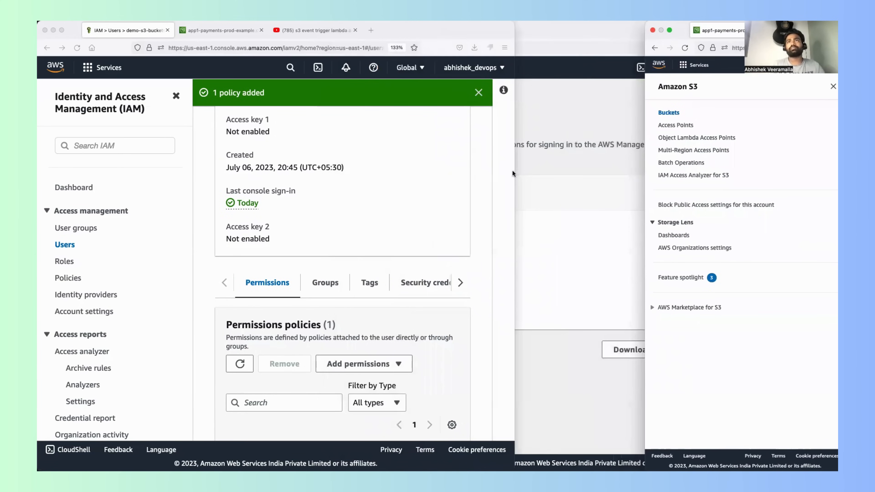
{"action": "left_click_drag", "start_coordinate": [513, 172], "coordinate": [807, 167]}
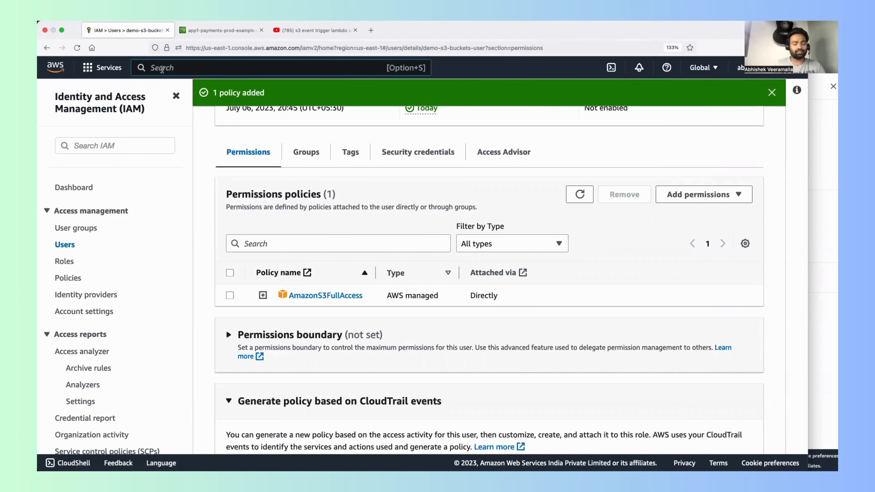
{"action": "left_click", "coordinate": [162, 67]}
{"action": "type", "text": "s3"}
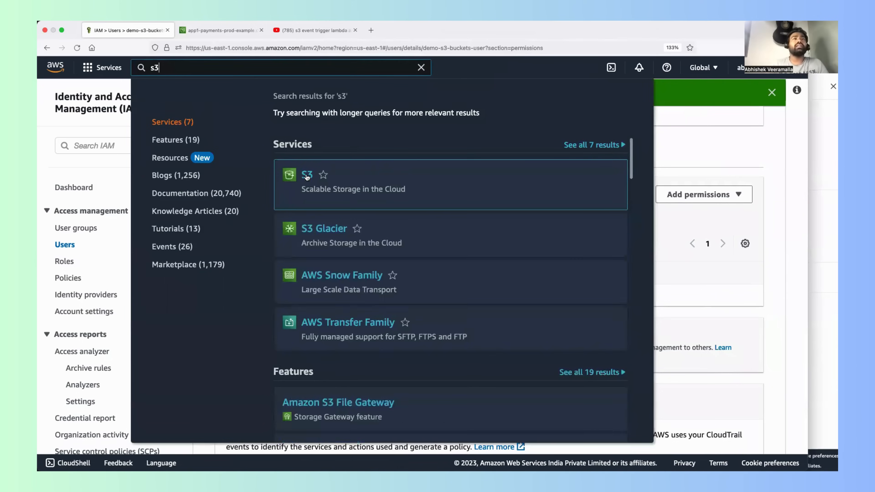
{"action": "left_click", "coordinate": [306, 175]}
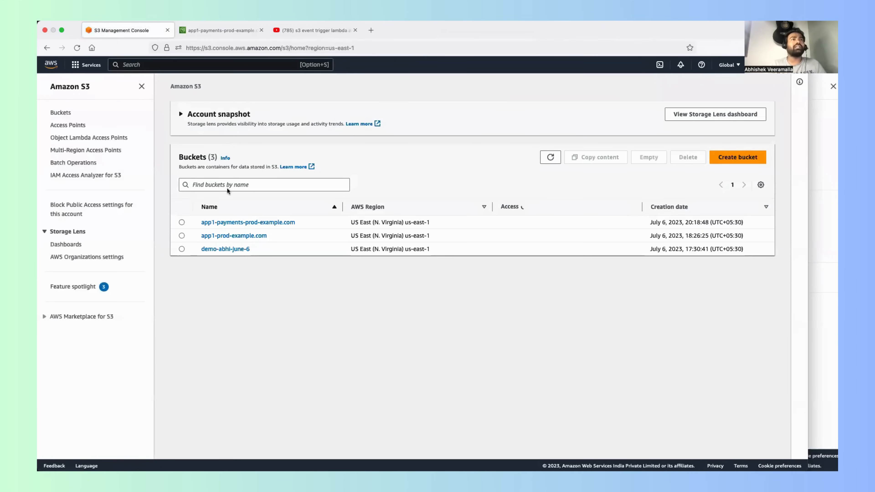
{"action": "left_click", "coordinate": [231, 226]}
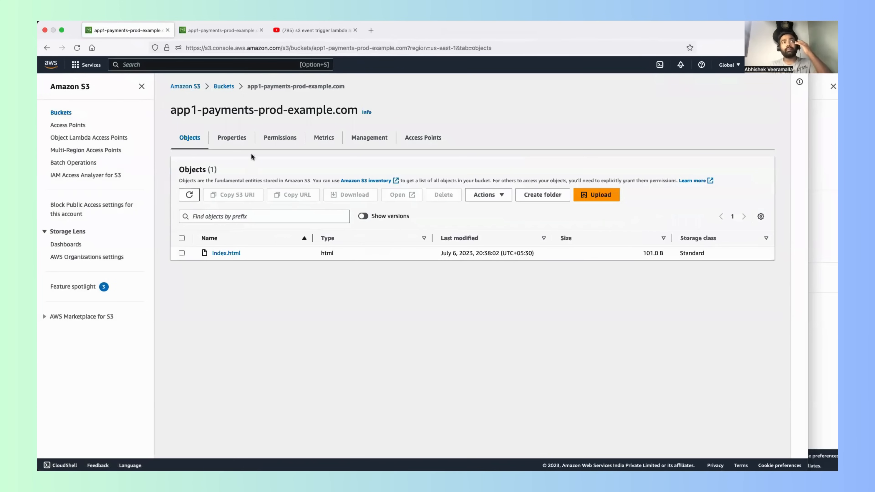
Step: Go to the bucket's permissions and open its bucket policy for editing
{"action": "left_click", "coordinate": [280, 137]}
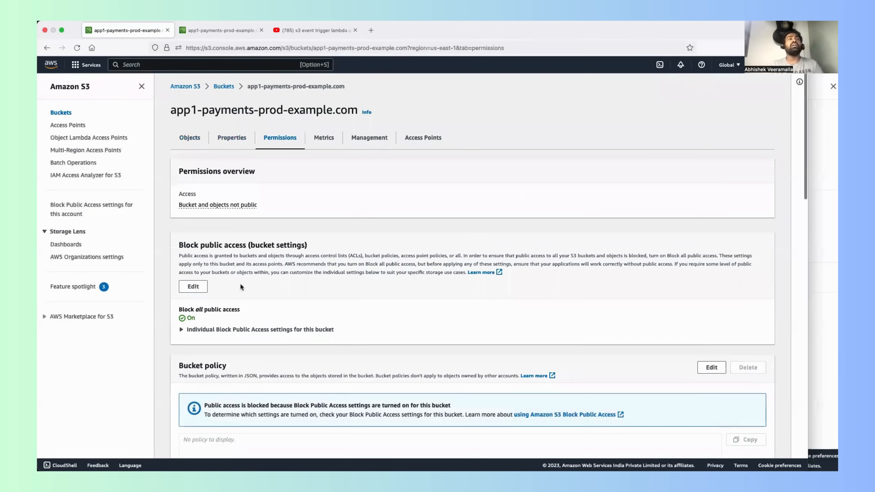
{"action": "scroll", "coordinate": [240, 286], "scroll_direction": "down", "scroll_amount": 1}
{"action": "scroll", "coordinate": [227, 281], "scroll_direction": "up", "scroll_amount": 1}
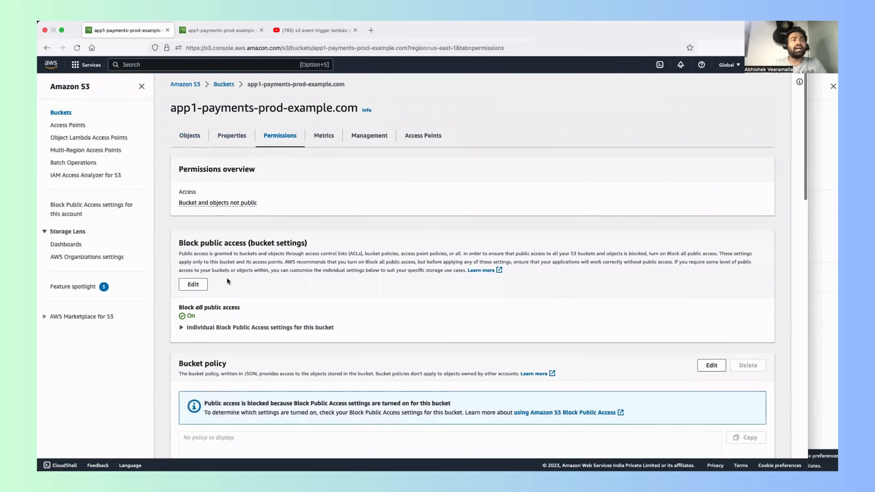
{"action": "scroll", "coordinate": [227, 281], "scroll_direction": "down", "scroll_amount": 12}
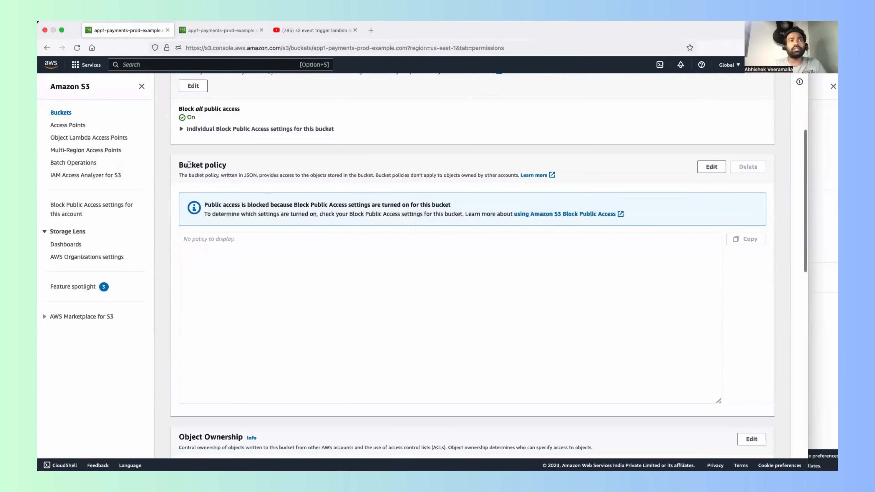
{"action": "left_click_drag", "start_coordinate": [189, 164], "coordinate": [218, 165]}
{"action": "scroll", "coordinate": [220, 166], "scroll_direction": "down", "scroll_amount": 3}
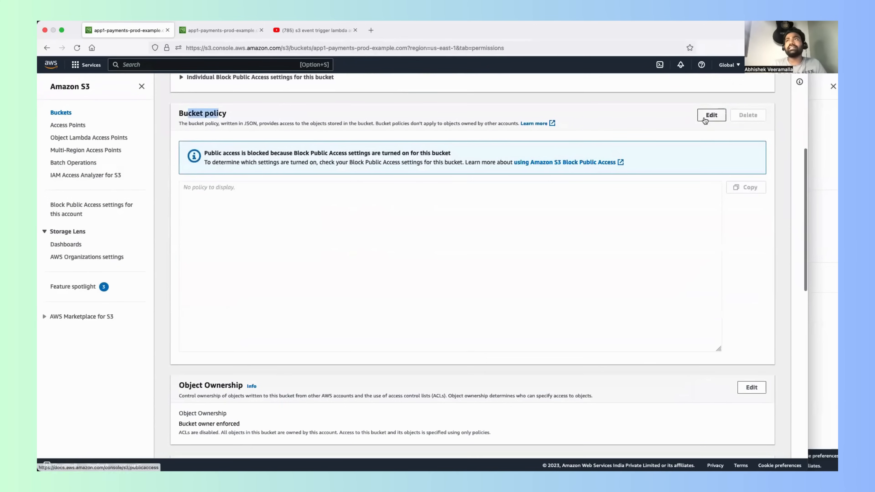
{"action": "left_click", "coordinate": [710, 116]}
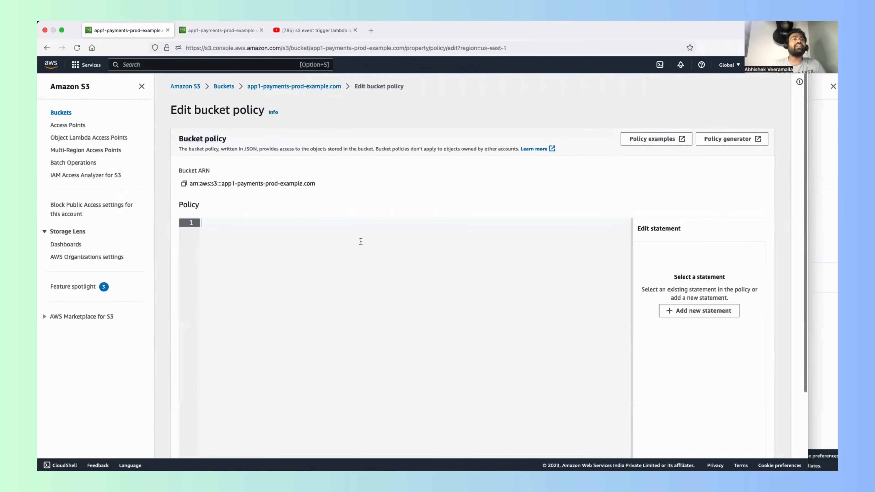
Step: Add a new statement to the bucket policy and set its Sid to blockallpublicaccess
{"action": "scroll", "coordinate": [360, 242], "scroll_direction": "down", "scroll_amount": 4}
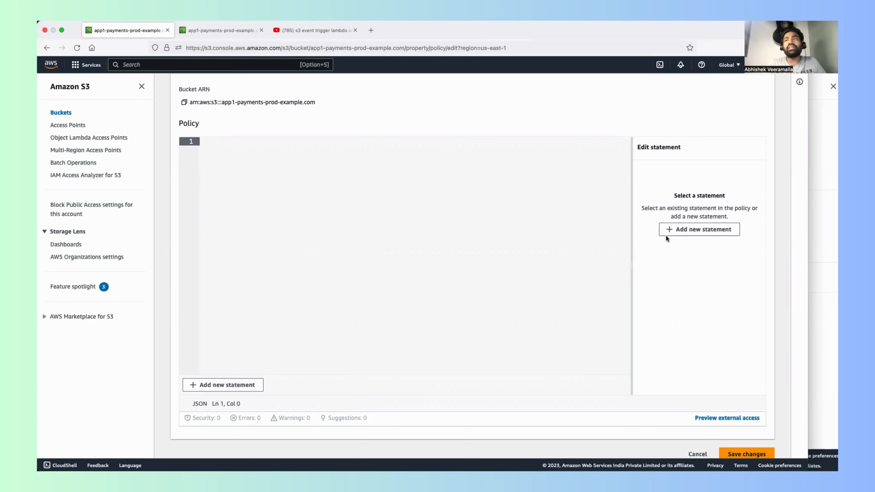
{"action": "left_click", "coordinate": [669, 230]}
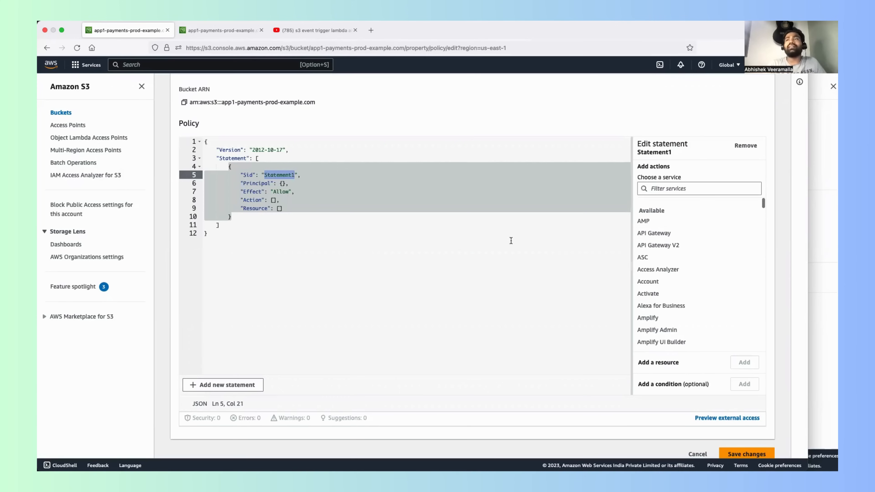
{"action": "left_click", "coordinate": [480, 227]}
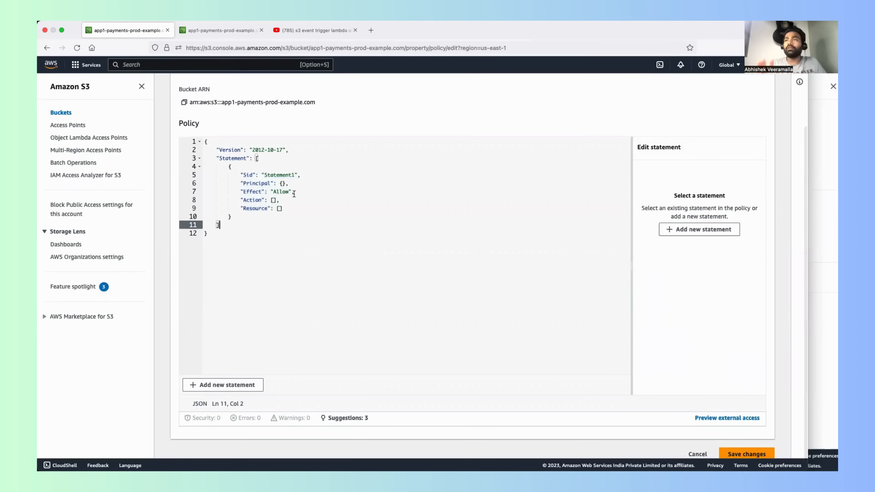
{"action": "double_click", "coordinate": [272, 175]}
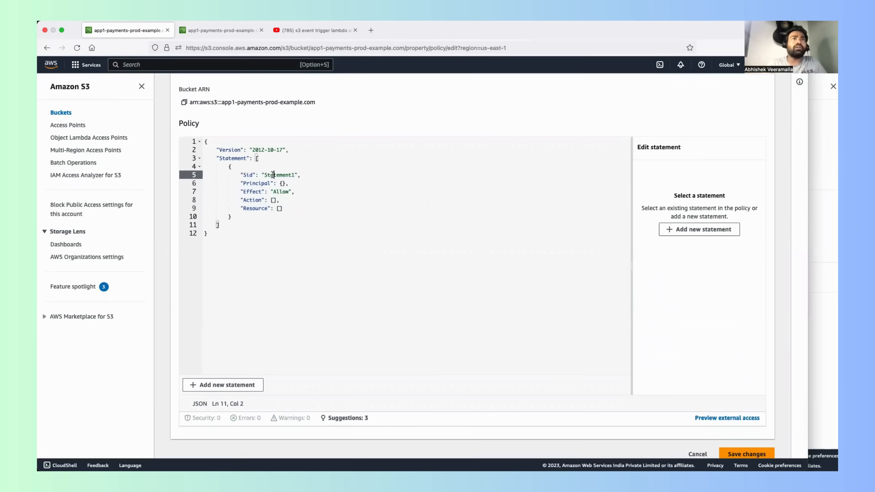
{"action": "key", "text": "BackSpace"}
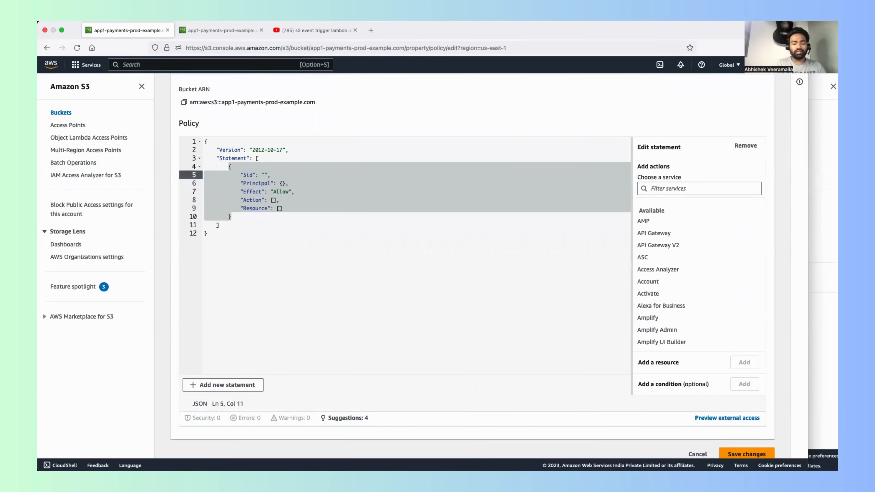
{"action": "type", "text": "blo"}
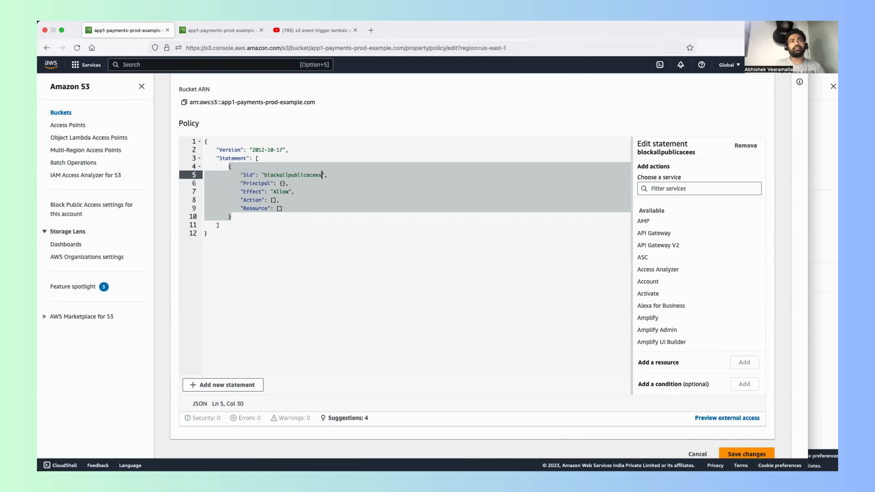
{"action": "type", "text": "ckallpublicaccess"}
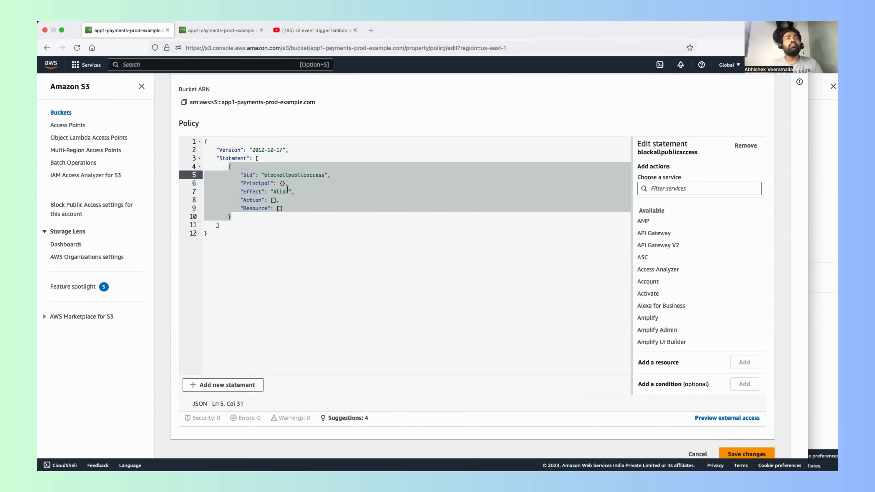
Step: Replace the empty braces of the statement's Principal with "*"
{"action": "left_click", "coordinate": [282, 183]}
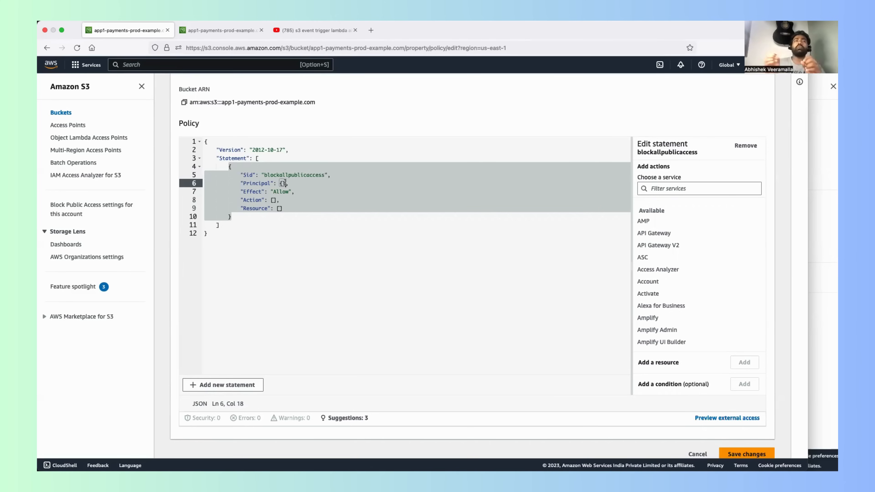
{"action": "key", "text": "BackSpace"}
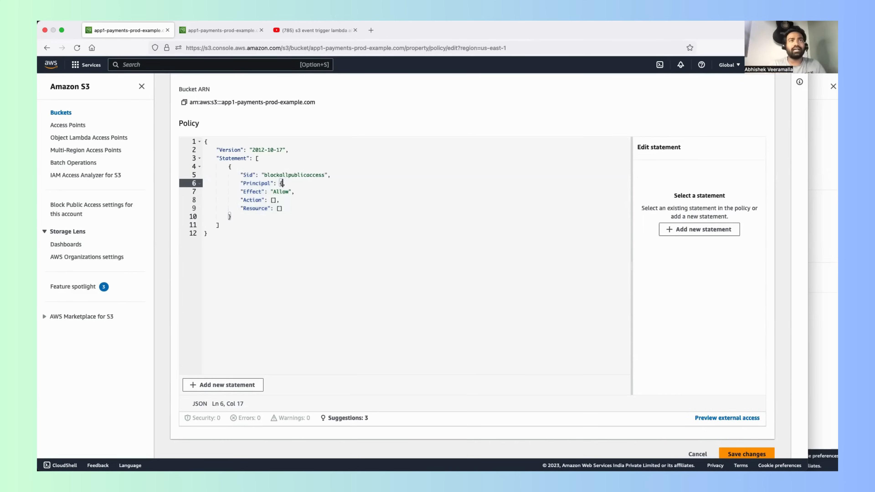
{"action": "type", "text": "\""}
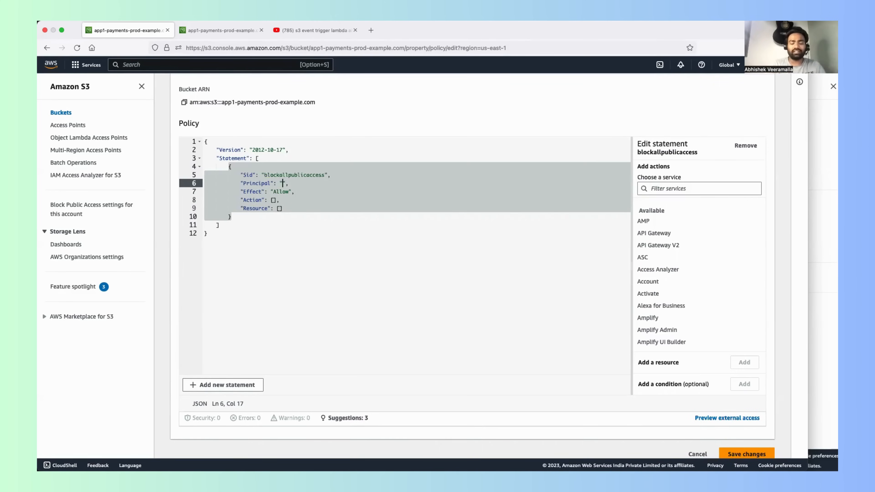
{"action": "type", "text": "*"}
{"action": "left_click", "coordinate": [299, 226]}
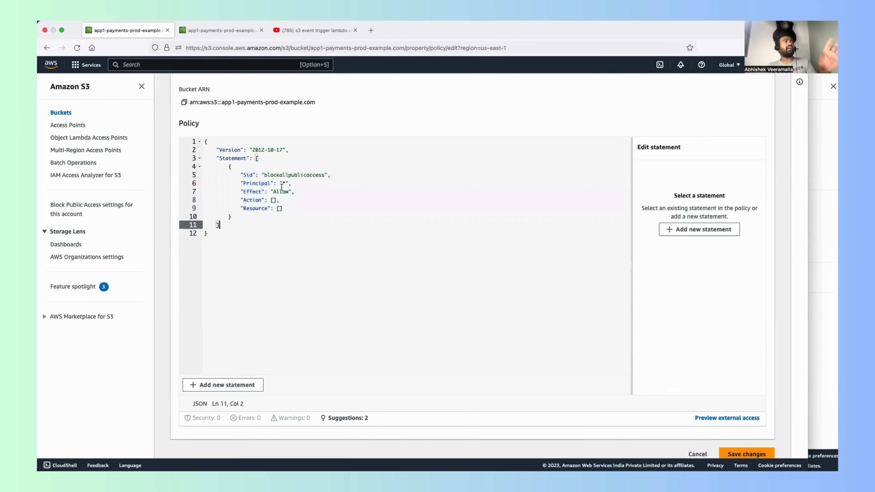
Step: Set the Effect of the blockallpublicaccess statement to Deny
{"action": "key", "text": "super+Tab"}
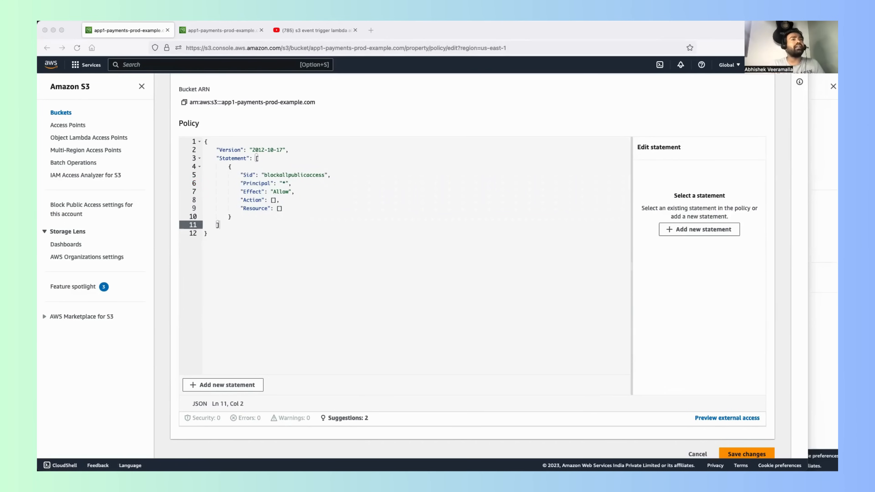
{"action": "key", "text": "super+Tab"}
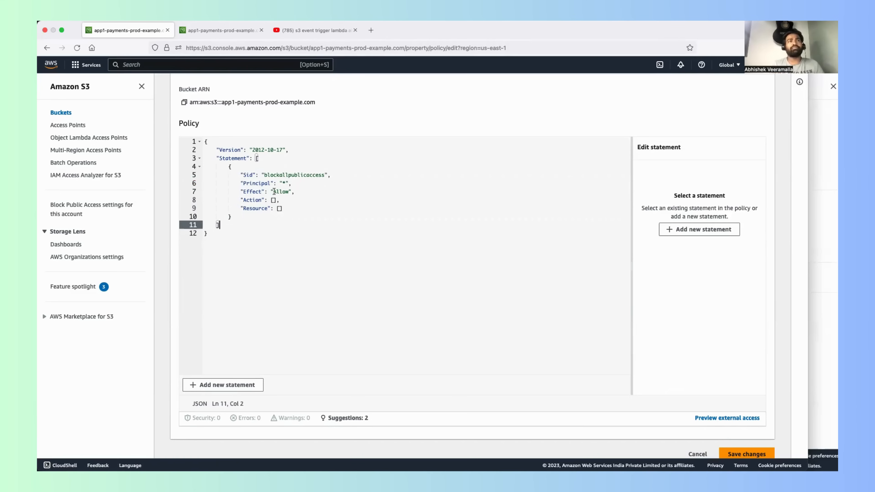
{"action": "double_click", "coordinate": [255, 191]}
{"action": "double_click", "coordinate": [285, 193]}
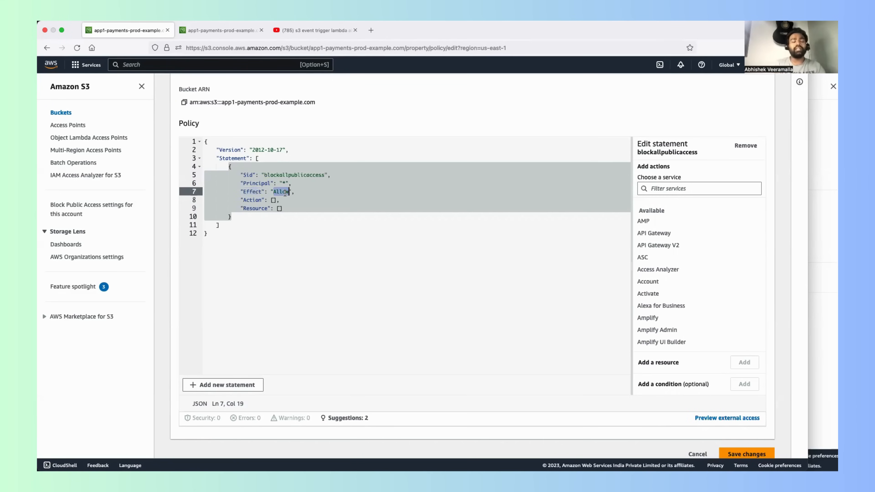
{"action": "type", "text": "Deny"}
{"action": "left_click", "coordinate": [269, 222]}
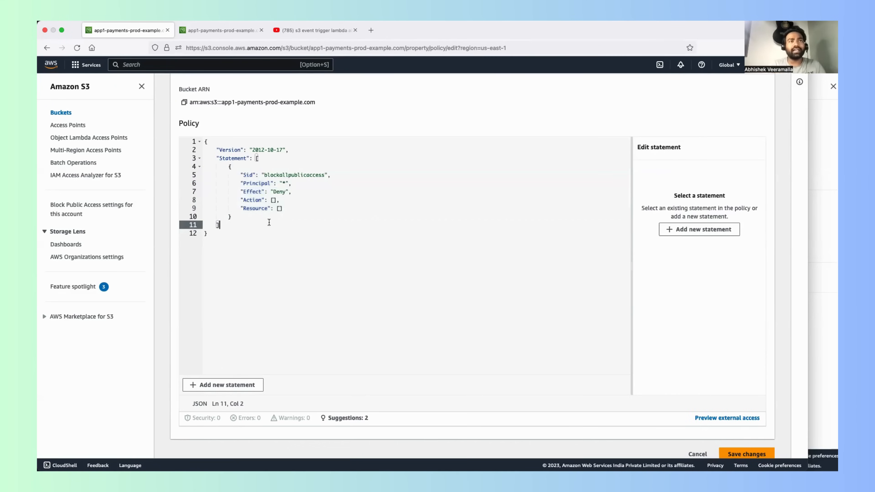
Step: Filter the statement's services by s3 and include all S3 actions (s3:*) in its Action list
{"action": "left_click", "coordinate": [274, 200]}
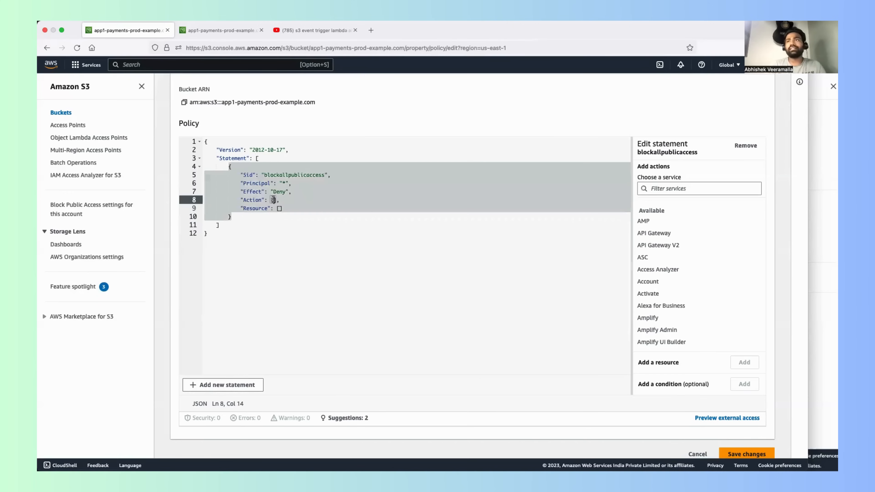
{"action": "left_click", "coordinate": [690, 190]}
{"action": "type", "text": "s3"}
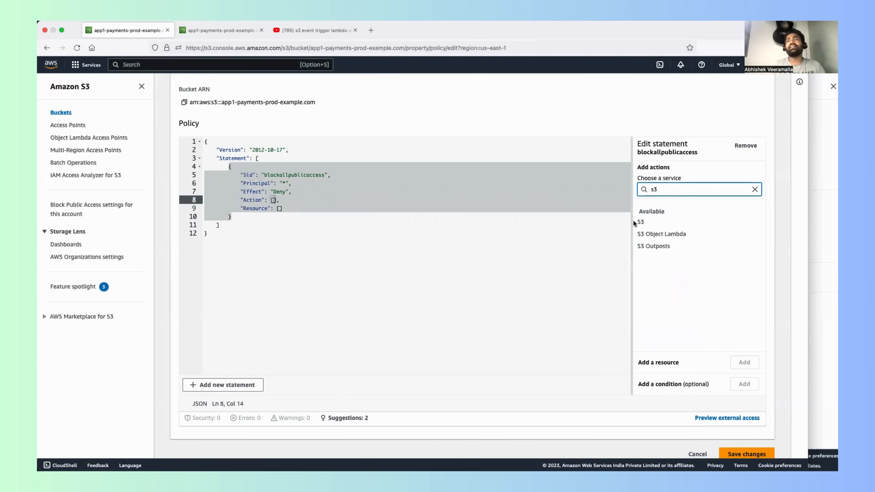
{"action": "left_click", "coordinate": [640, 221]}
{"action": "left_click", "coordinate": [640, 209]}
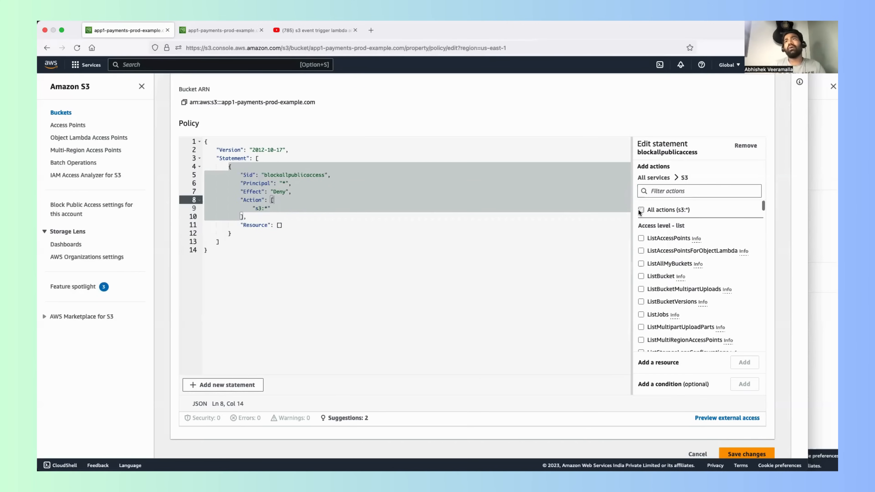
{"action": "left_click", "coordinate": [261, 216]}
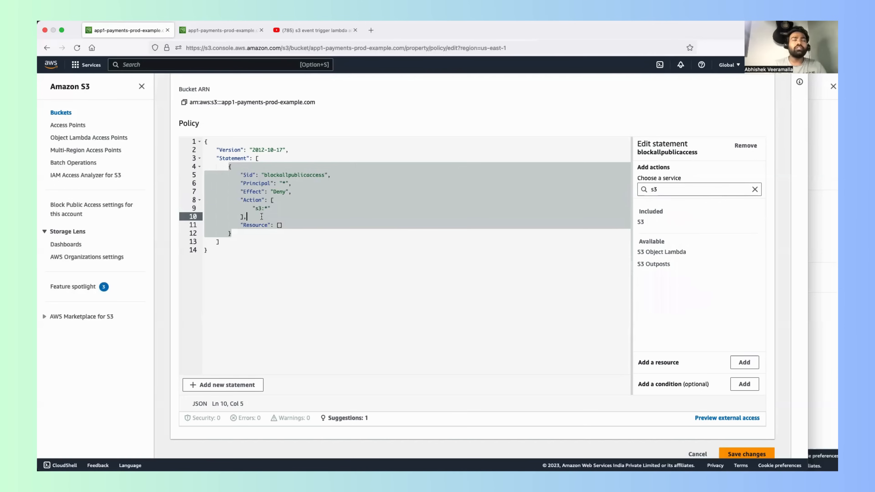
Step: Start adding a resource for the S3 service to the blockallpublicaccess statement, with bucket as its resource type
{"action": "left_click_drag", "start_coordinate": [261, 216], "coordinate": [227, 162]}
{"action": "left_click", "coordinate": [279, 225]}
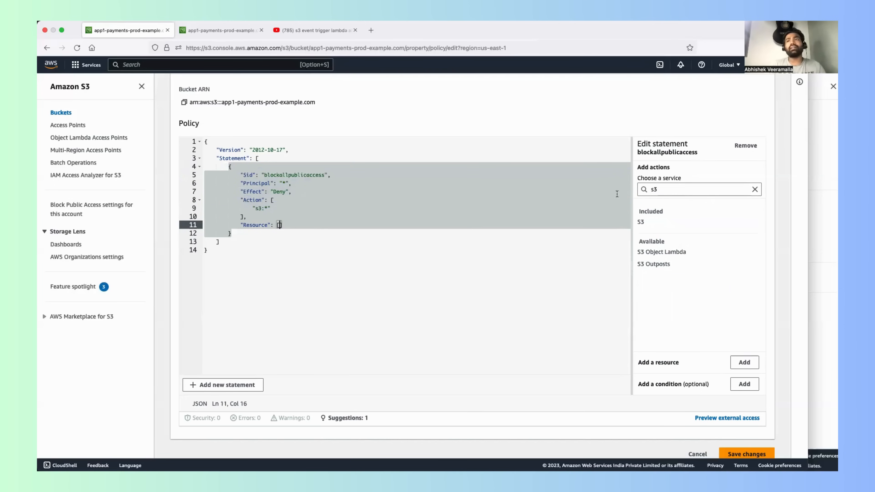
{"action": "left_click", "coordinate": [744, 361]}
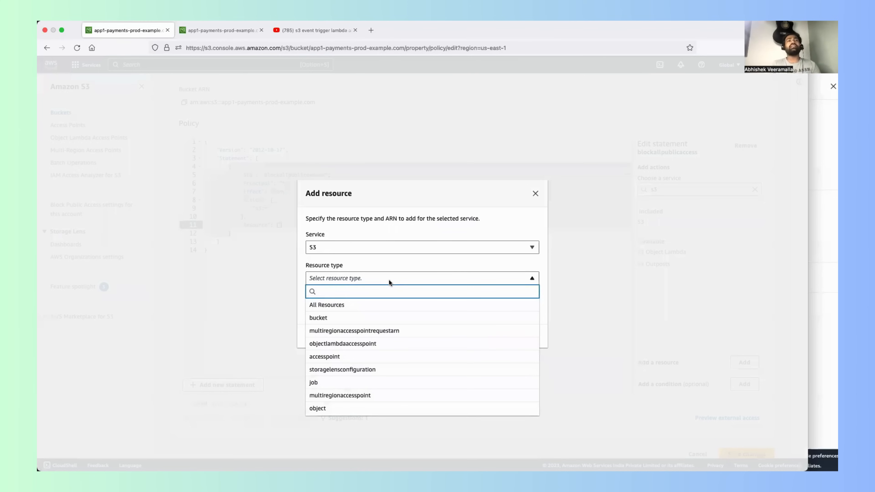
{"action": "left_click", "coordinate": [359, 317]}
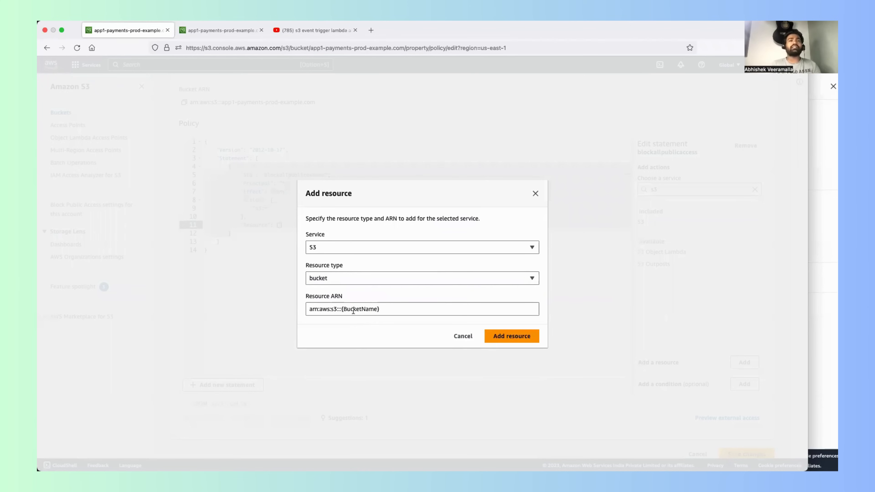
Step: Replace the {BucketName} placeholder to make the Resource ARN arn:aws:s3:::app1-payments-prod-example.com, and add the resource to the statement
{"action": "left_click_drag", "start_coordinate": [341, 308], "coordinate": [384, 306]}
{"action": "key", "text": "BackSpace"}
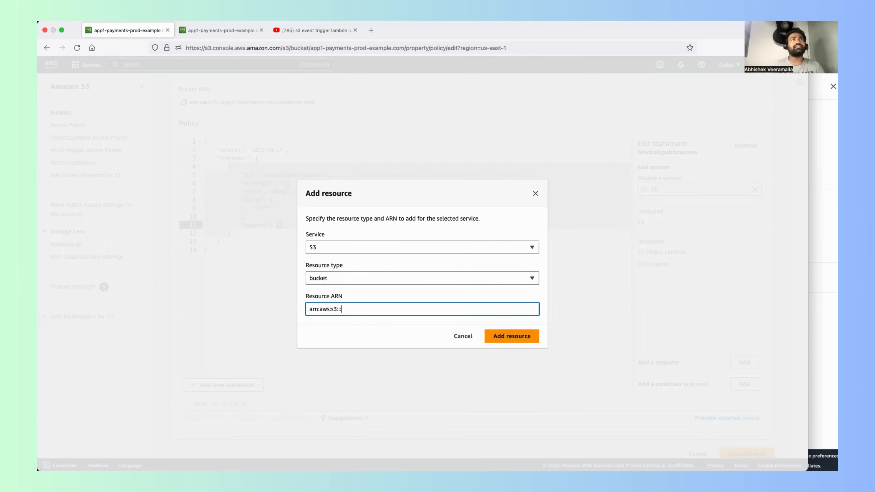
{"action": "type", "text": "app1-"}
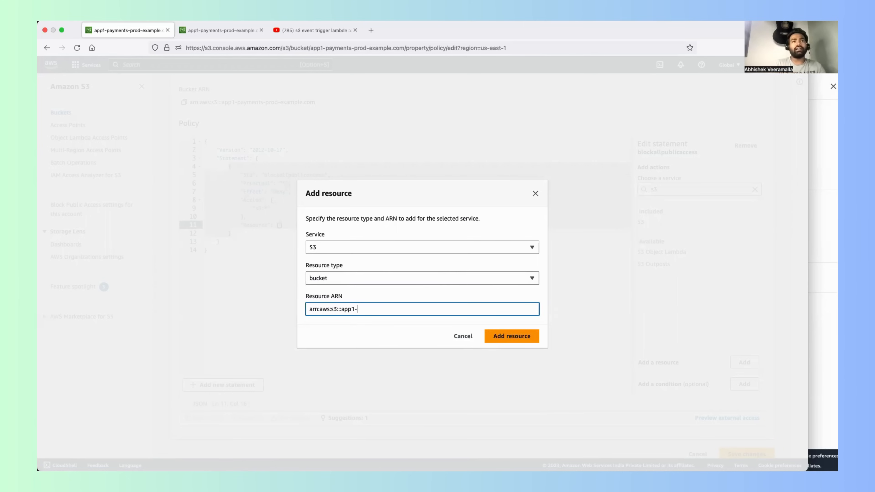
{"action": "type", "text": "paymnets-"}
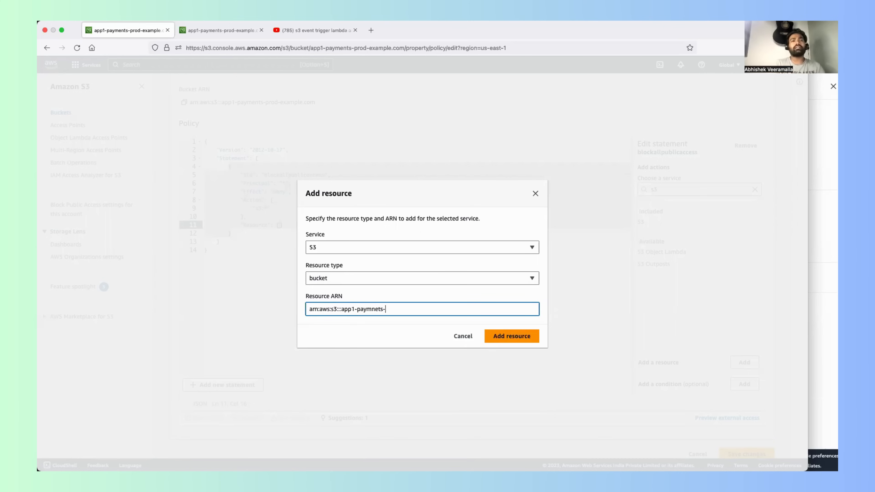
{"action": "key", "text": "BackSpace"}
{"action": "key", "text": "BackSpace"}
{"action": "key", "text": "BackSpace"}
{"action": "key", "text": "BackSpace"}
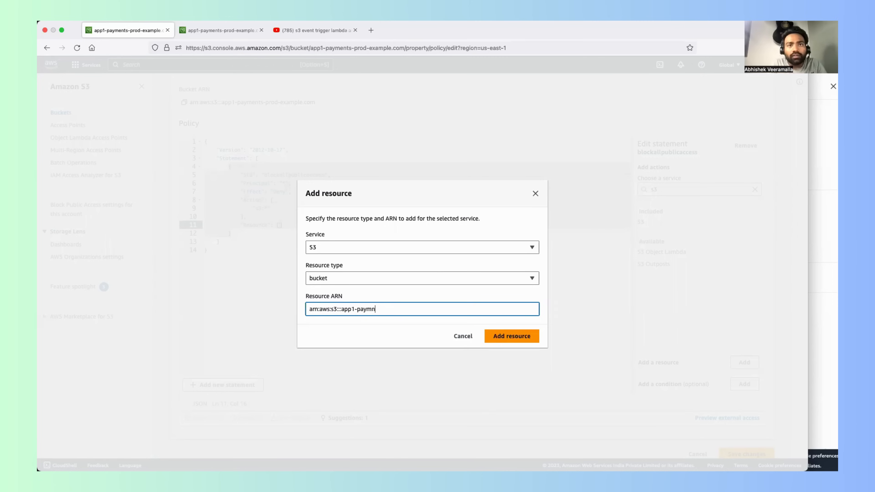
{"action": "type", "text": "ents"}
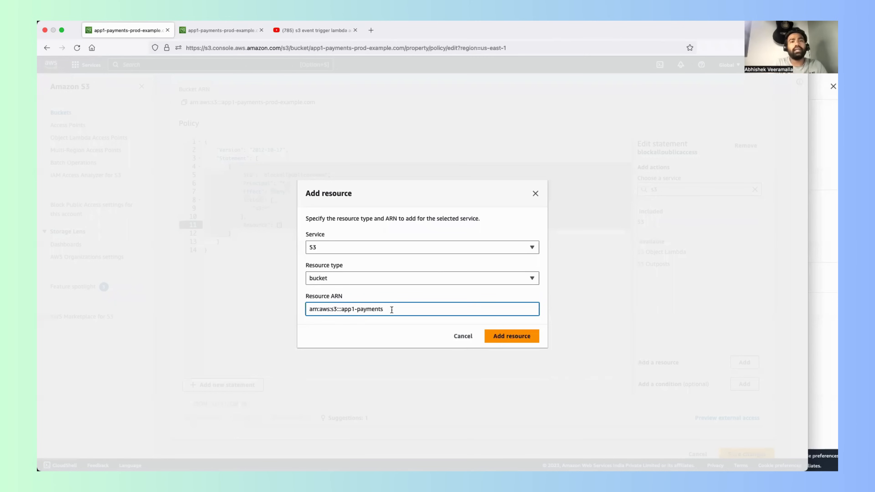
{"action": "type", "text": "-prod-"}
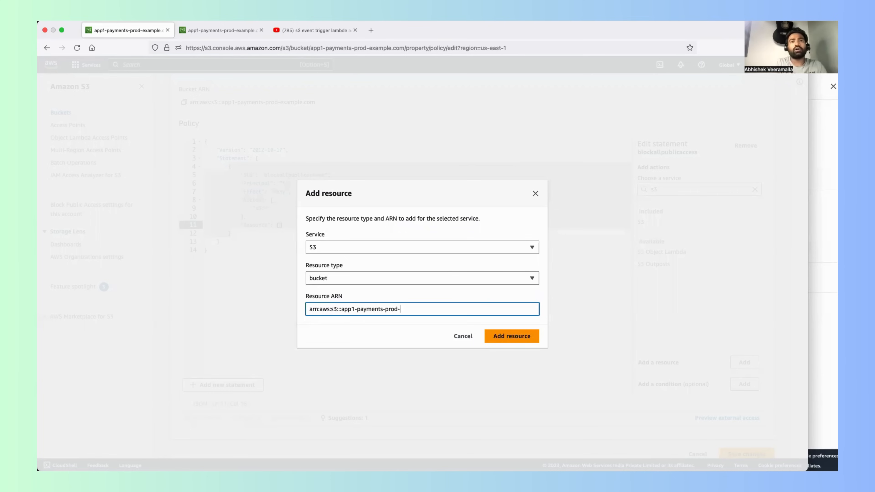
{"action": "type", "text": "example.com"}
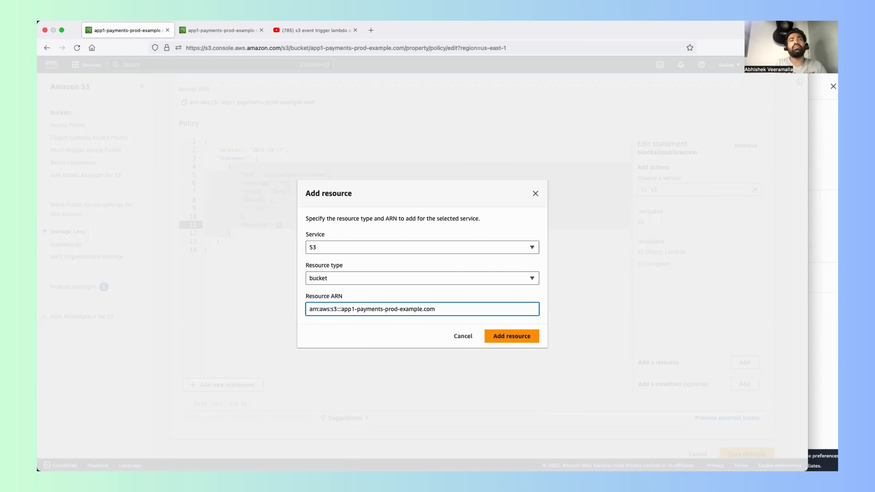
{"action": "left_click", "coordinate": [513, 336]}
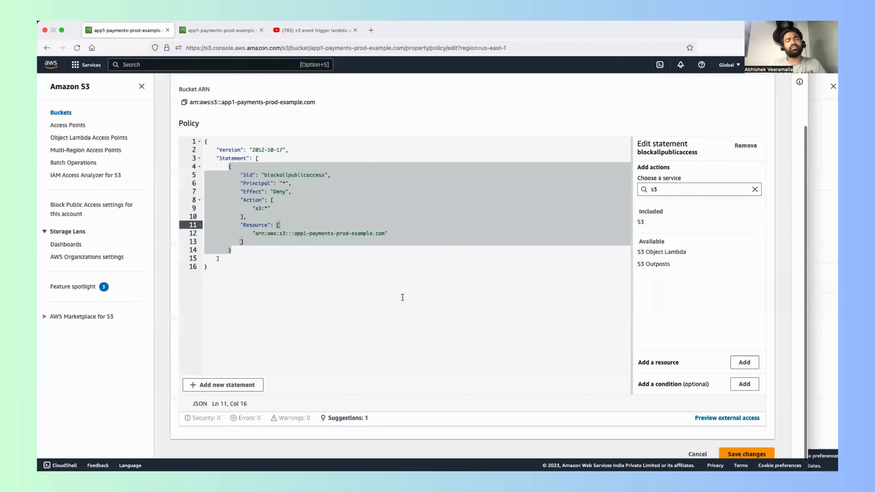
{"action": "left_click", "coordinate": [382, 259]}
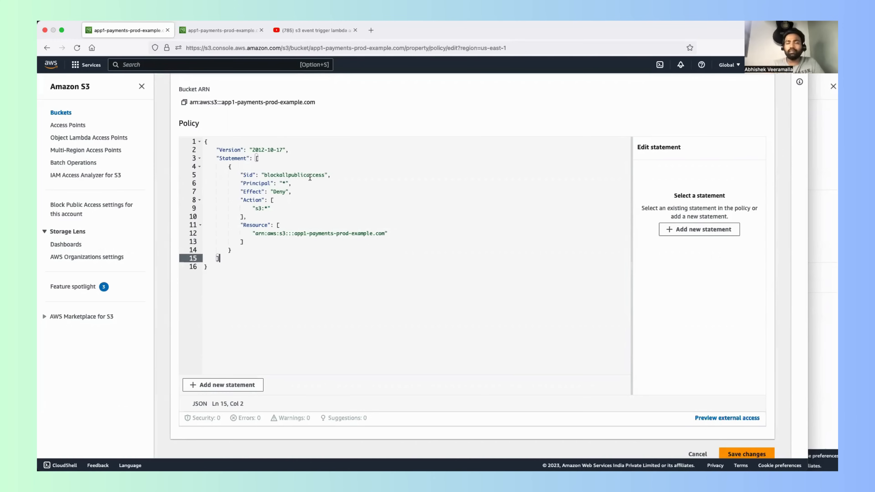
{"action": "left_click_drag", "start_coordinate": [230, 270], "coordinate": [207, 131]}
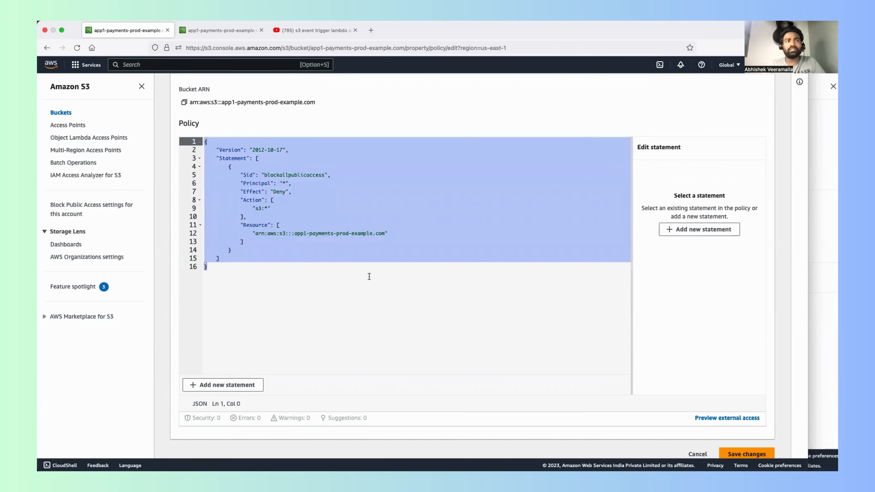
{"action": "left_click", "coordinate": [249, 251]}
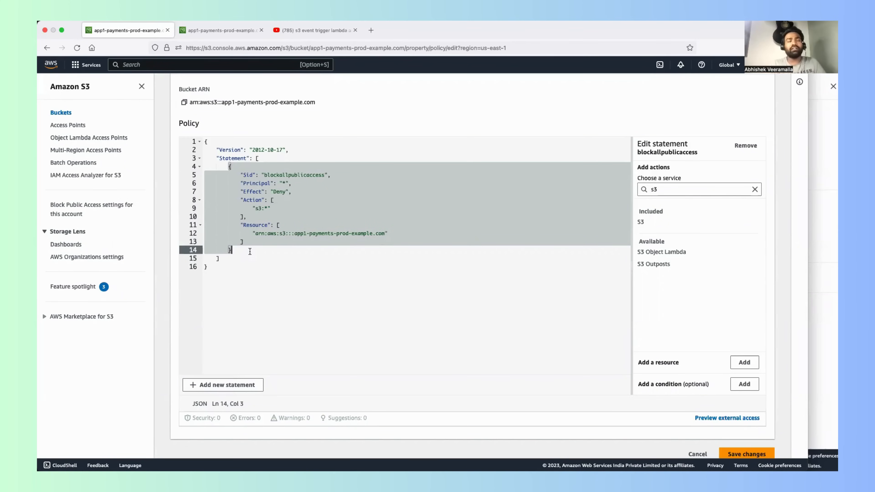
{"action": "left_click", "coordinate": [230, 163]}
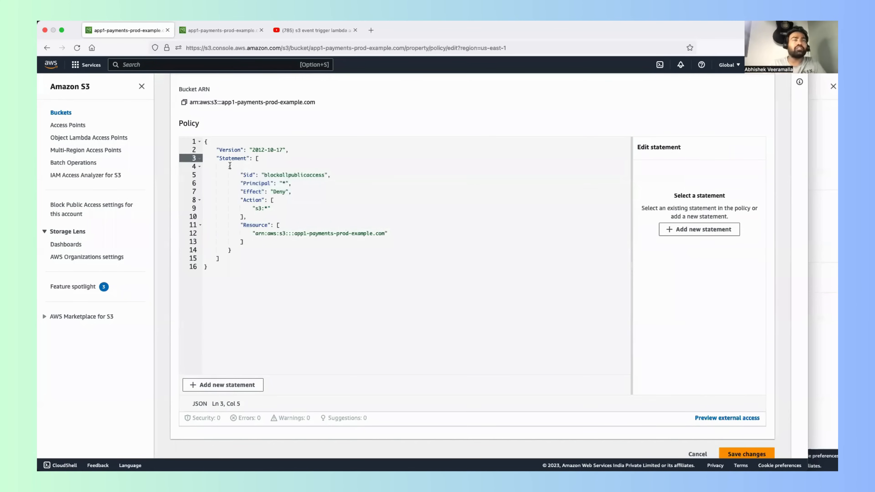
{"action": "left_click_drag", "start_coordinate": [229, 162], "coordinate": [233, 254]}
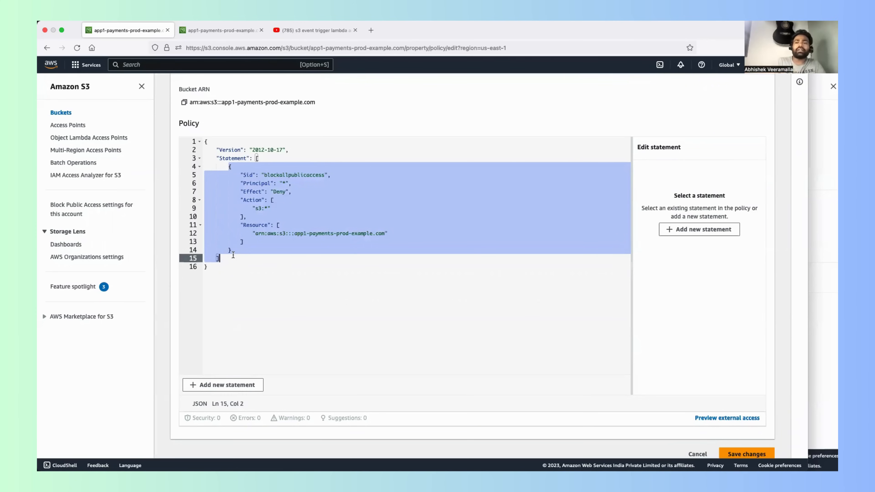
Step: Start a condition for the blockallpublicaccess statement with the condition key aws:PrincipalArn and the operator StringNotEquals
{"action": "left_click", "coordinate": [240, 250]}
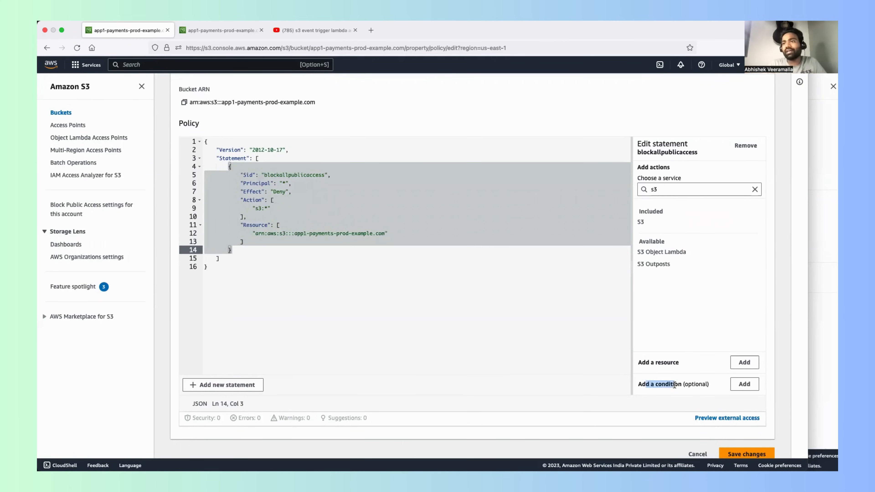
{"action": "left_click", "coordinate": [744, 384]}
{"action": "left_click", "coordinate": [365, 233]}
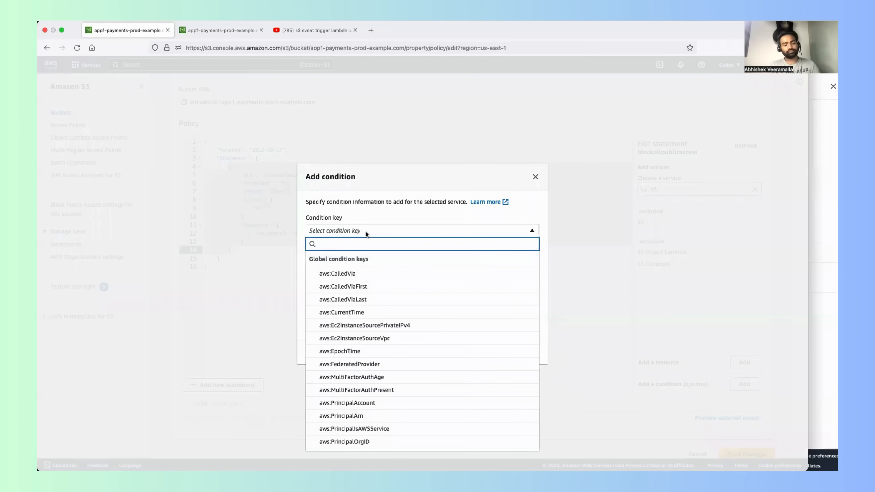
{"action": "type", "text": "aws"}
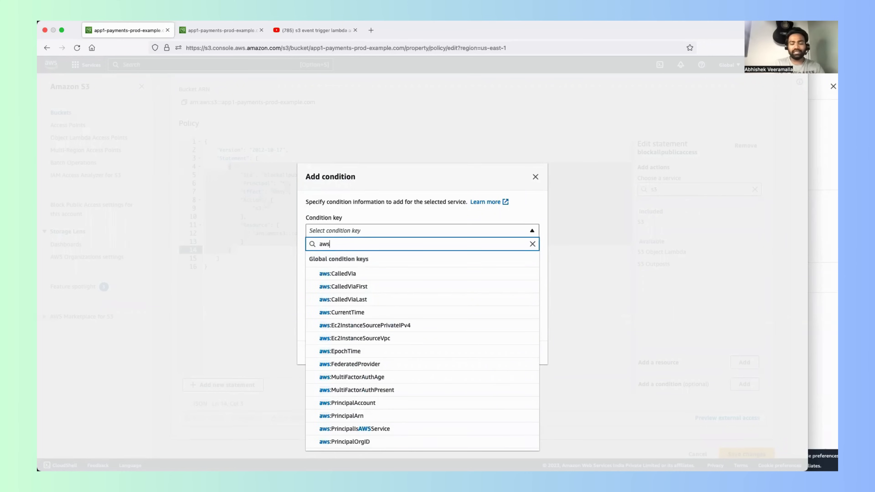
{"action": "type", "text": ":Principal"}
{"action": "left_click", "coordinate": [364, 287]}
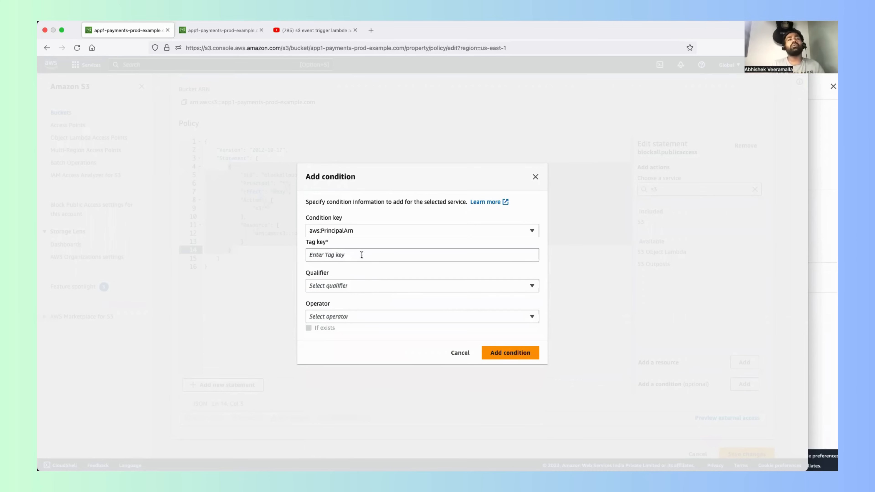
{"action": "left_click", "coordinate": [354, 283]}
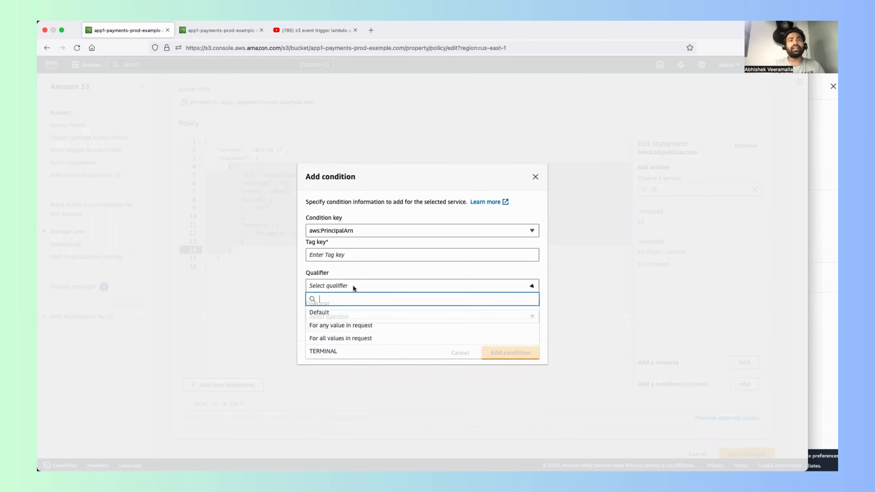
{"action": "left_click", "coordinate": [324, 255]}
{"action": "left_click", "coordinate": [333, 318]}
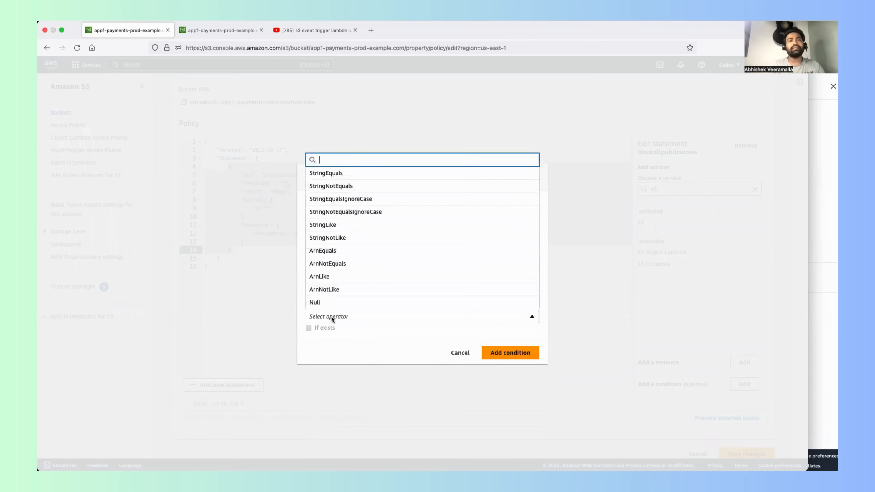
{"action": "left_click", "coordinate": [333, 186]}
Step: Fill the condition's value with the prepared text "aws:PrincipalArn": "arn:aws:iam::AWS_ACCOUNT_ID:root" copied from another app
{"action": "left_click", "coordinate": [348, 342]}
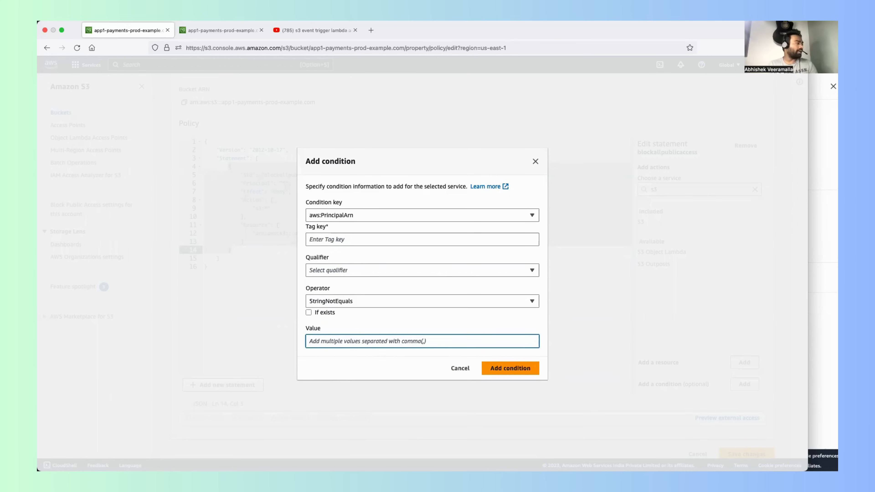
{"action": "key", "text": "super+Tab"}
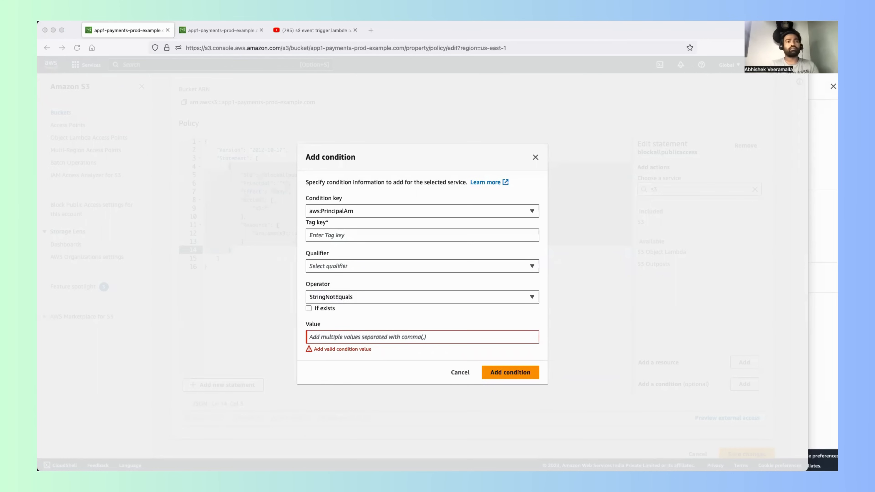
{"action": "left_click", "coordinate": [353, 335]}
{"action": "type", "text": "\"aws:PrincipalArn\": \"arn:aws:iam::AWS_ACCOUNT_ID:root\""}
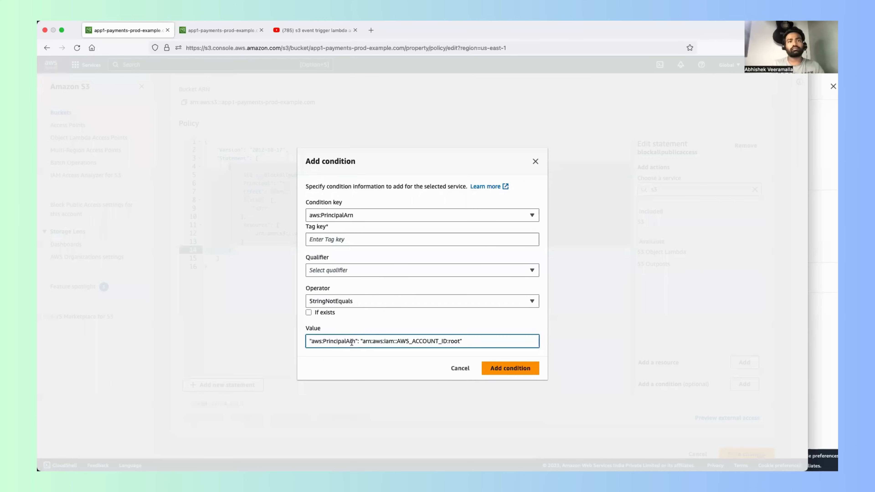
{"action": "double_click", "coordinate": [336, 342]}
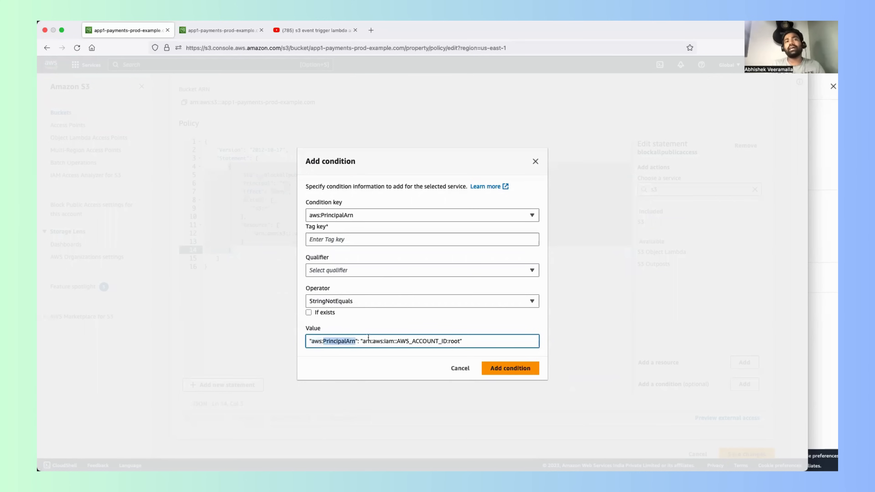
{"action": "double_click", "coordinate": [366, 341]}
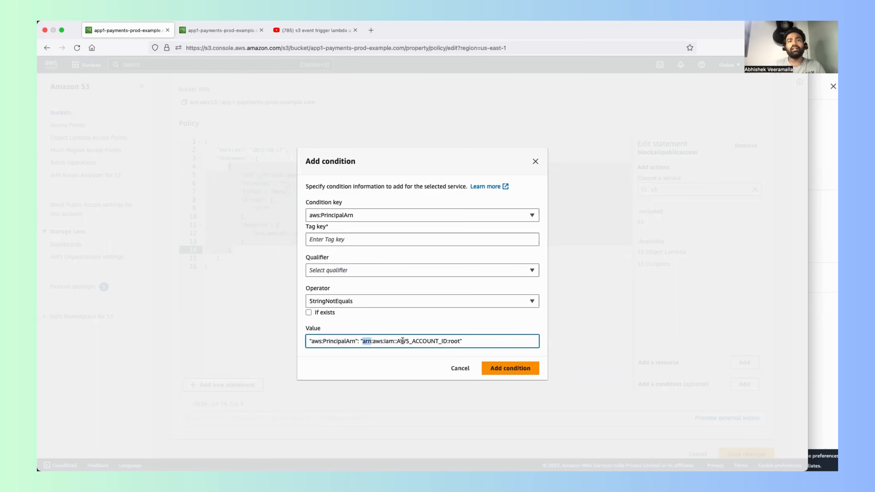
Step: Replace AWS_ACCOUNT_ID in the condition's value with the account ID copied from the console's account details, and add the condition to the statement
{"action": "left_click_drag", "start_coordinate": [397, 341], "coordinate": [446, 339]}
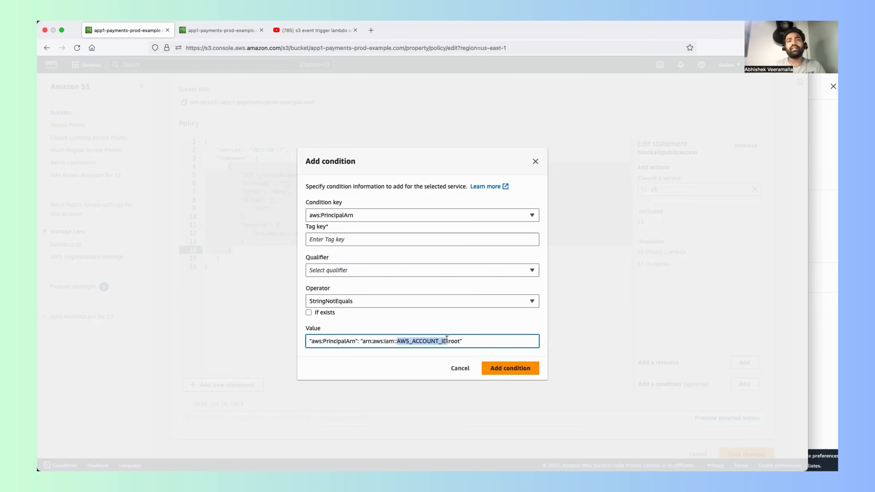
{"action": "key", "text": "BackSpace"}
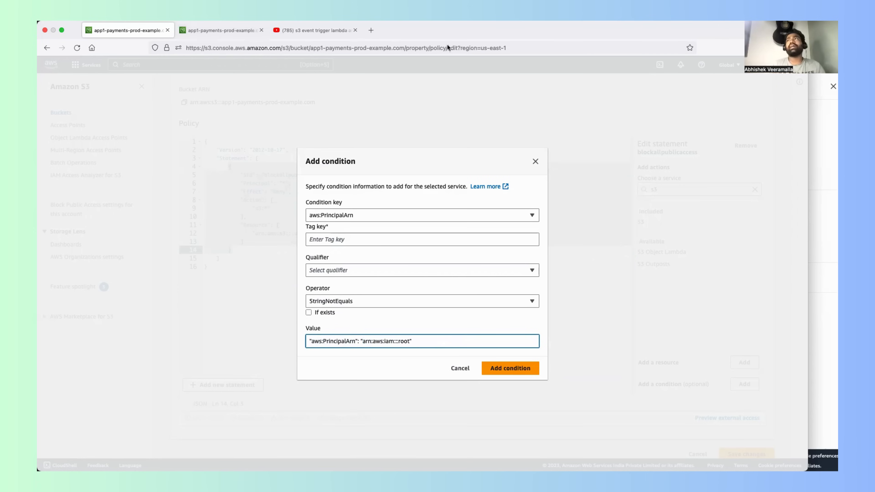
{"action": "left_click", "coordinate": [196, 33]}
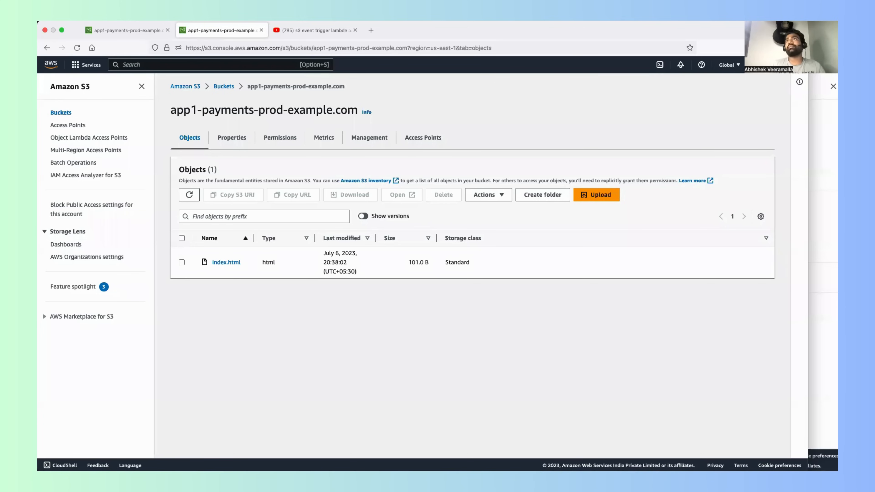
{"action": "left_click", "coordinate": [771, 65]}
{"action": "left_click", "coordinate": [764, 86]}
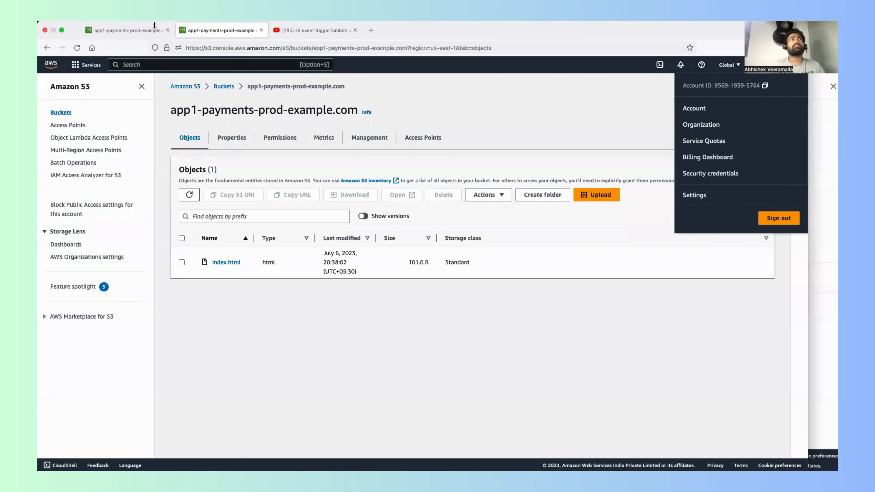
{"action": "left_click", "coordinate": [127, 31]}
{"action": "key", "text": "super+v"}
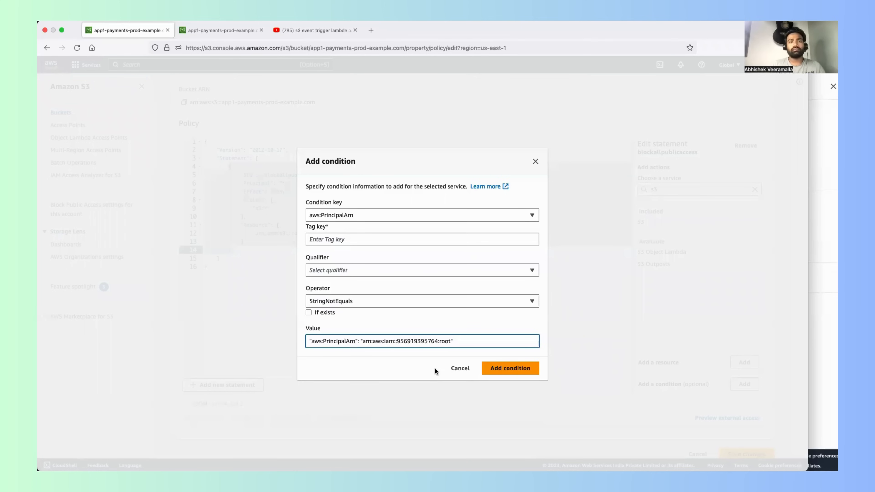
{"action": "left_click", "coordinate": [517, 368]}
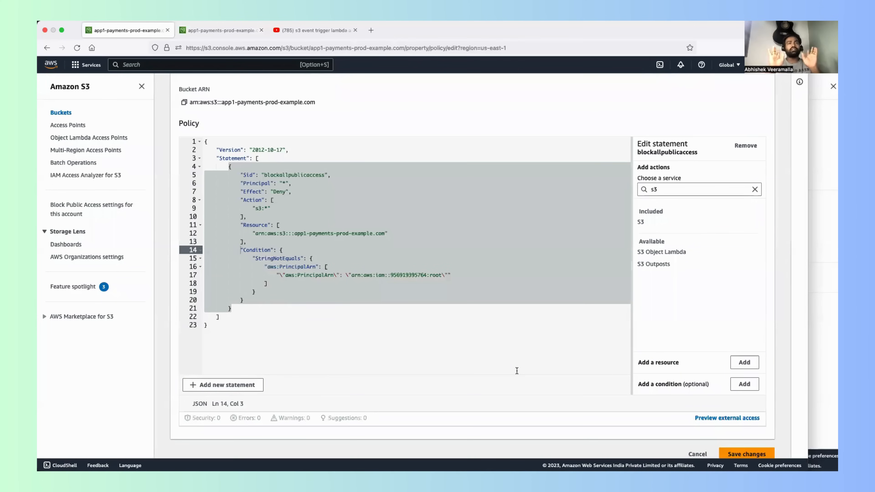
{"action": "left_click", "coordinate": [353, 284]}
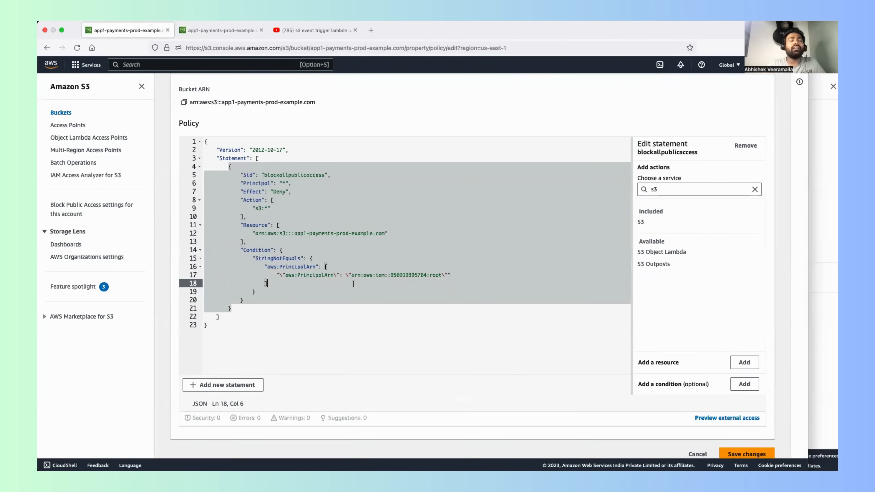
{"action": "double_click", "coordinate": [278, 192]}
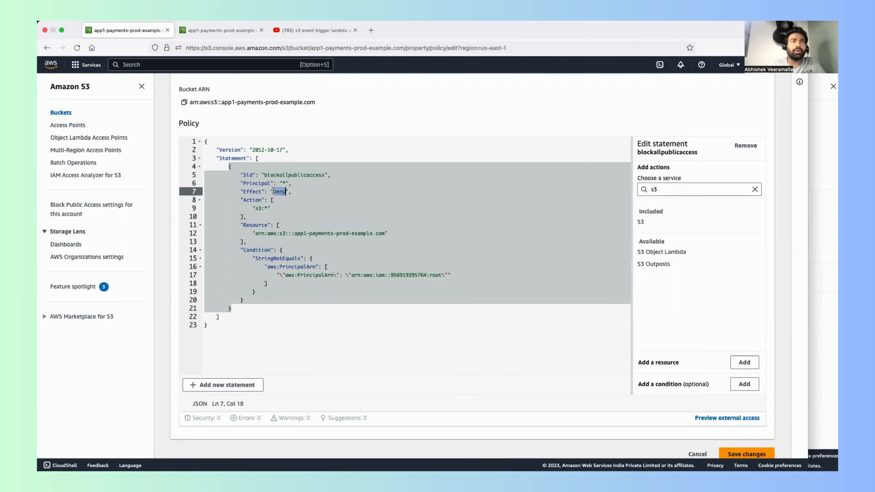
Step: Examine the blockallpublicaccess statement's effect, action, resource and StringNotEquals condition, including the account ID and root in the principal ARN
{"action": "left_click_drag", "start_coordinate": [271, 209], "coordinate": [233, 205]}
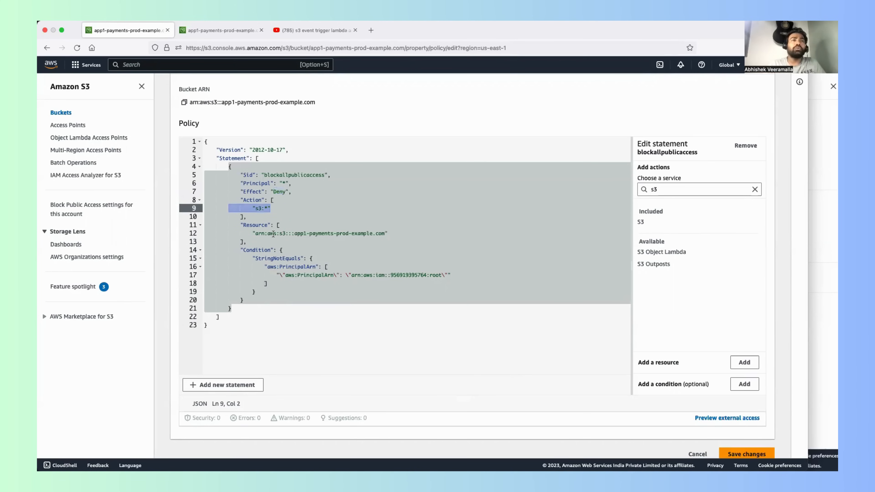
{"action": "left_click_drag", "start_coordinate": [253, 233], "coordinate": [404, 233]}
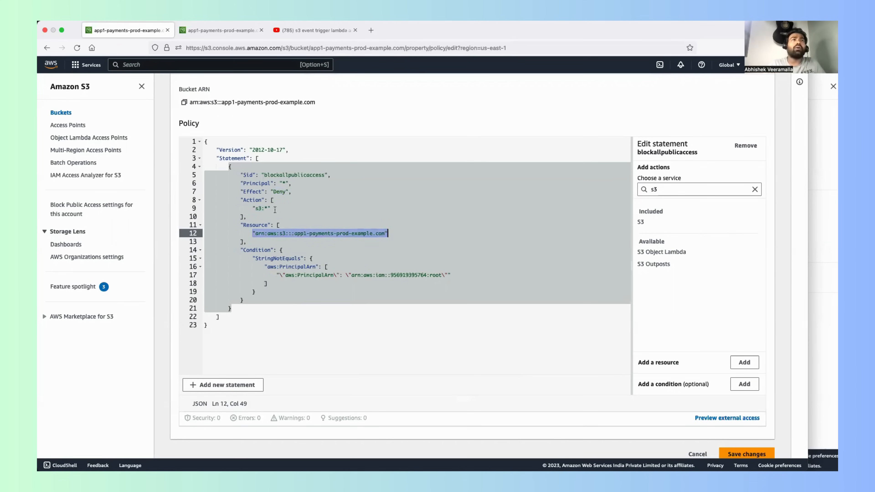
{"action": "left_click_drag", "start_coordinate": [271, 208], "coordinate": [224, 209]}
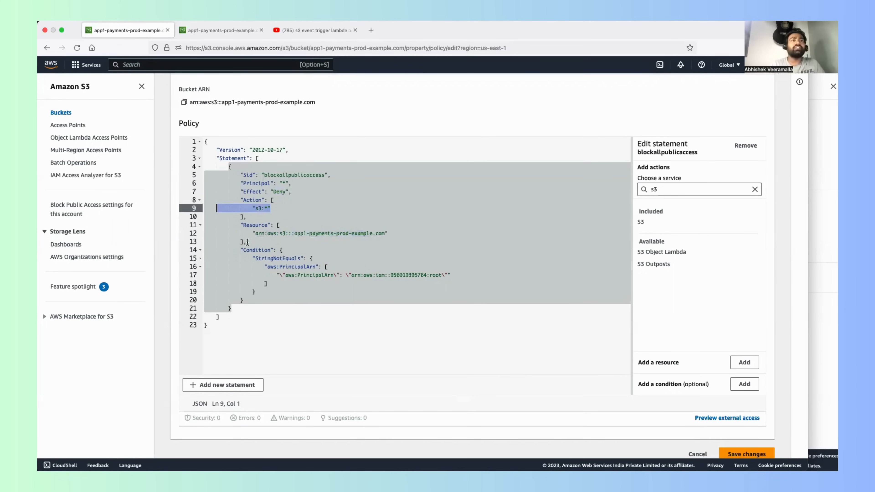
{"action": "left_click_drag", "start_coordinate": [251, 251], "coordinate": [224, 177]}
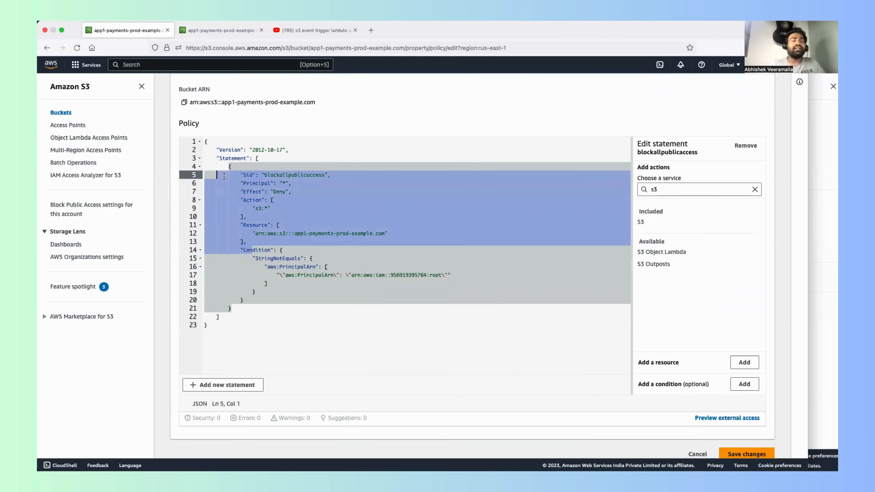
{"action": "double_click", "coordinate": [260, 250]}
{"action": "left_click_drag", "start_coordinate": [279, 275], "coordinate": [177, 278]}
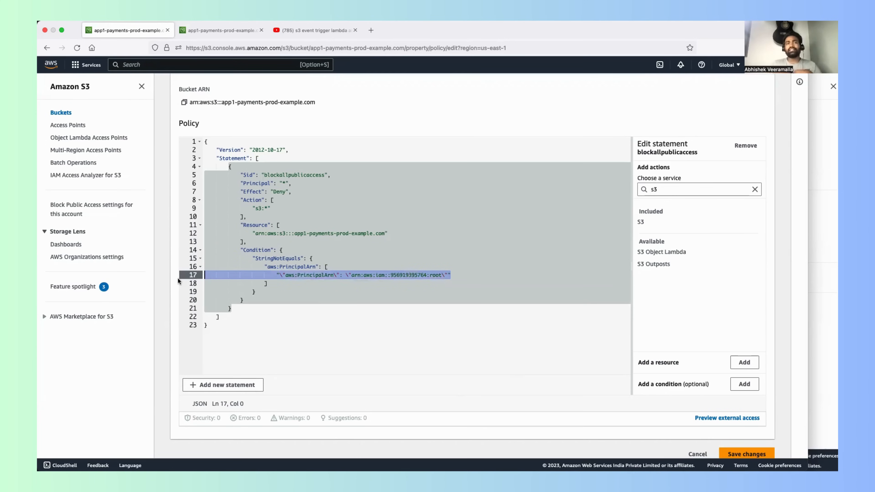
{"action": "double_click", "coordinate": [410, 275]}
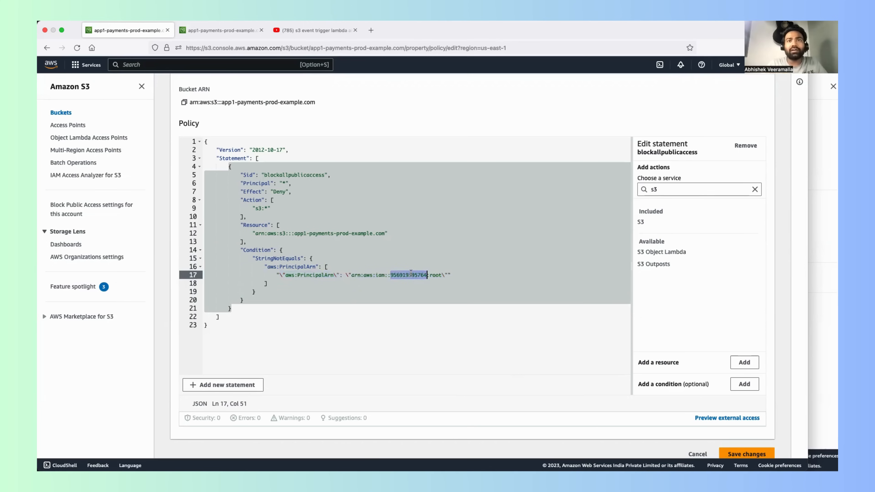
{"action": "double_click", "coordinate": [435, 276]}
{"action": "left_click_drag", "start_coordinate": [453, 275], "coordinate": [168, 276]}
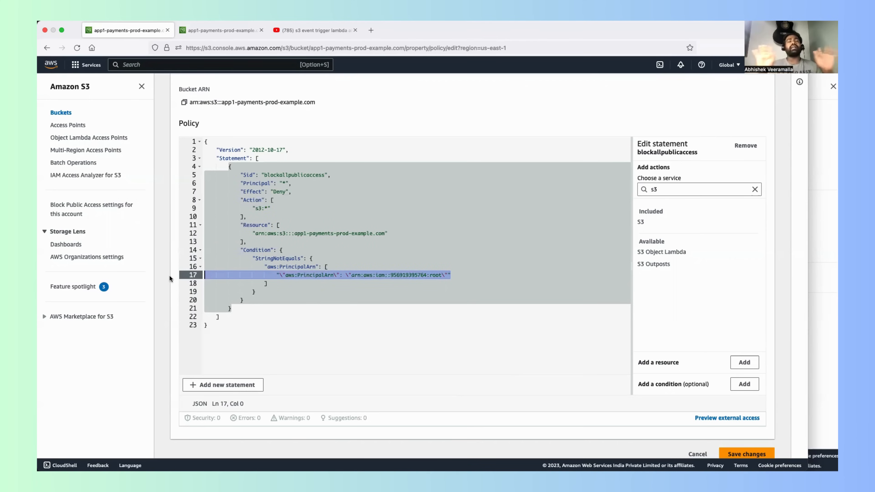
Step: Save the bucket policy with the blockallpublicaccess statement and review the bucket's permissions and saved policy text
{"action": "left_click", "coordinate": [741, 458]}
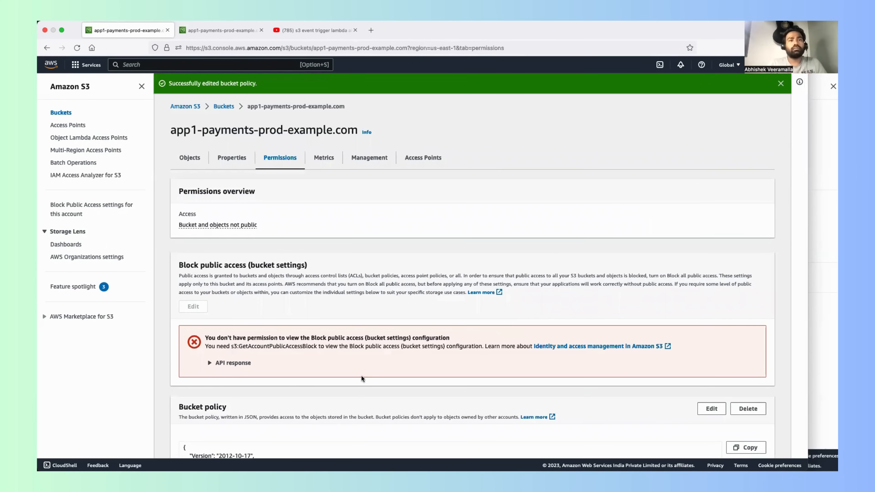
{"action": "scroll", "coordinate": [361, 376], "scroll_direction": "down", "scroll_amount": 1}
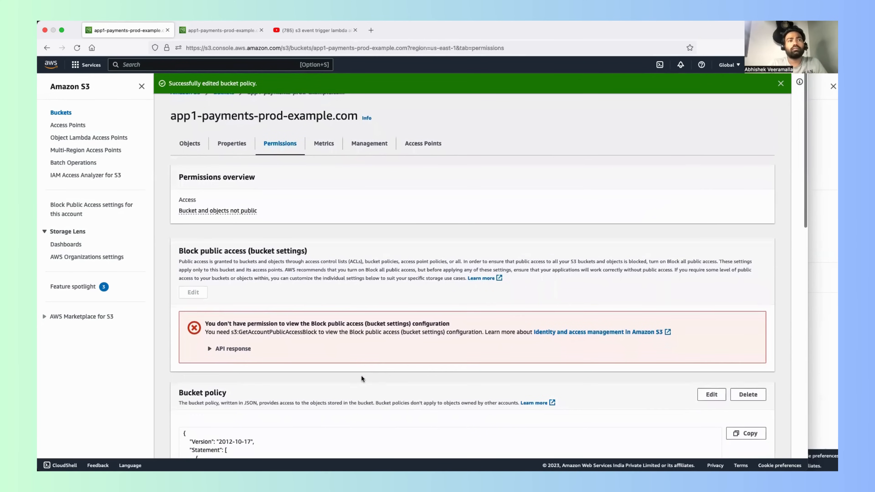
{"action": "scroll", "coordinate": [362, 379], "scroll_direction": "down", "scroll_amount": 3}
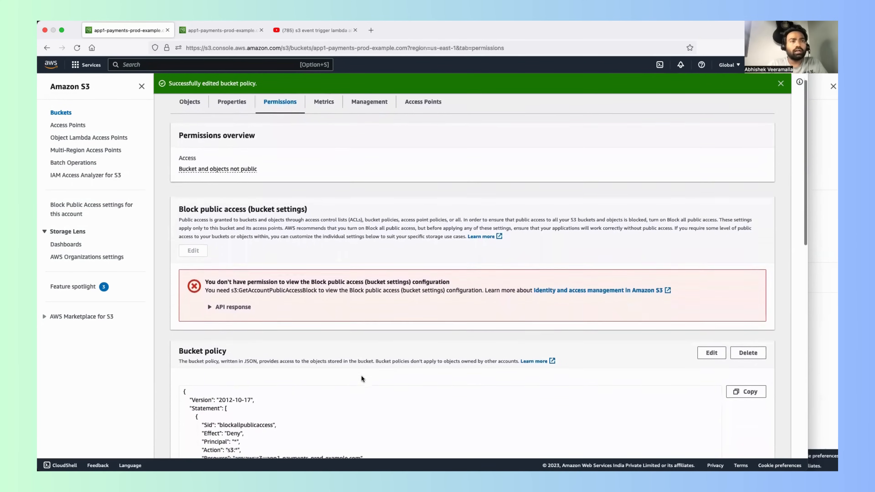
{"action": "scroll", "coordinate": [273, 315], "scroll_direction": "up", "scroll_amount": 1}
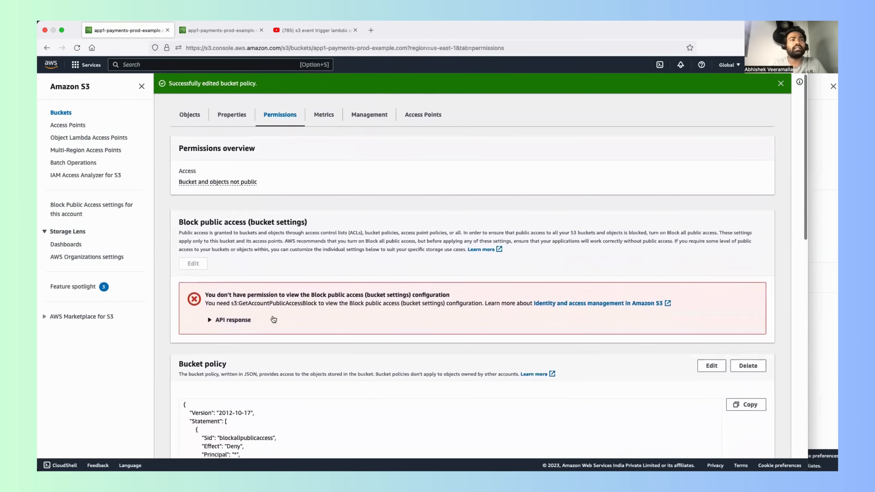
{"action": "scroll", "coordinate": [273, 319], "scroll_direction": "down", "scroll_amount": 3}
{"action": "scroll", "coordinate": [211, 273], "scroll_direction": "down", "scroll_amount": 11}
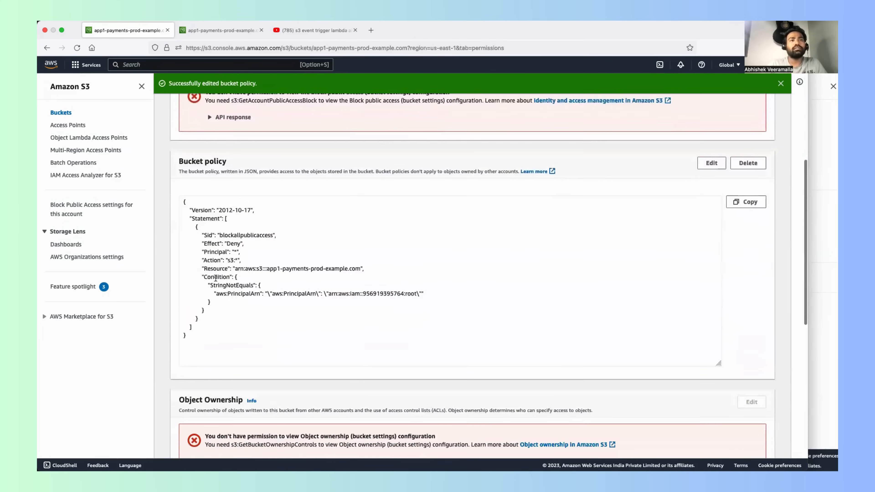
{"action": "scroll", "coordinate": [216, 279], "scroll_direction": "down", "scroll_amount": 4}
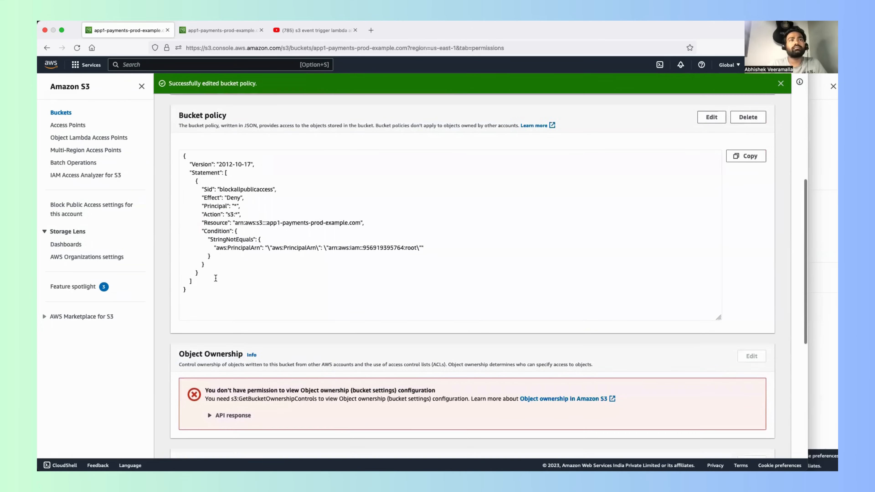
{"action": "scroll", "coordinate": [215, 278], "scroll_direction": "down", "scroll_amount": 2}
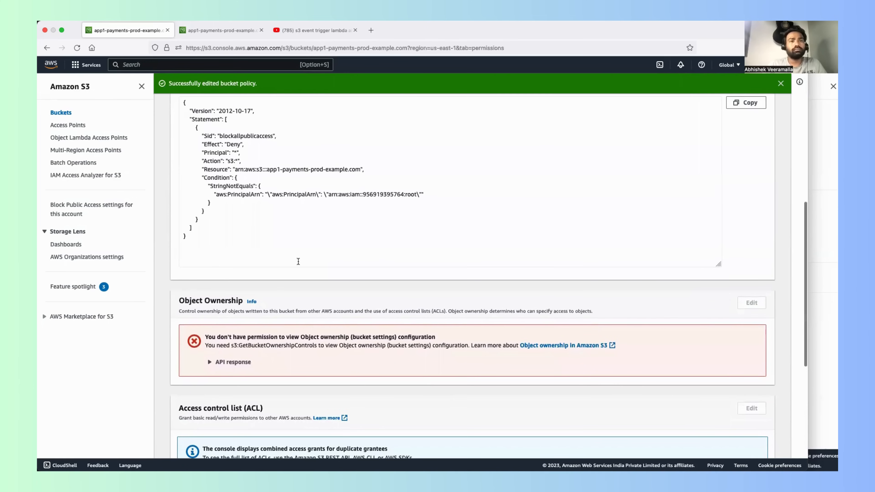
{"action": "scroll", "coordinate": [299, 261], "scroll_direction": "up", "scroll_amount": 3}
{"action": "scroll", "coordinate": [298, 261], "scroll_direction": "up", "scroll_amount": 5}
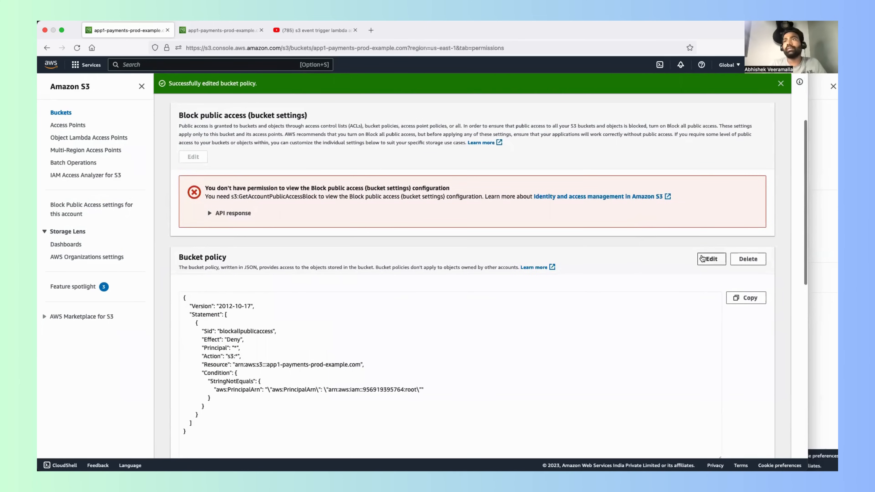
Step: Replace the bucket policy with the prepared RestrictBucketToIAMUsersOnly policy, denying s3:* on the bucket and its objects except to the account root, and save it
{"action": "left_click", "coordinate": [712, 259]}
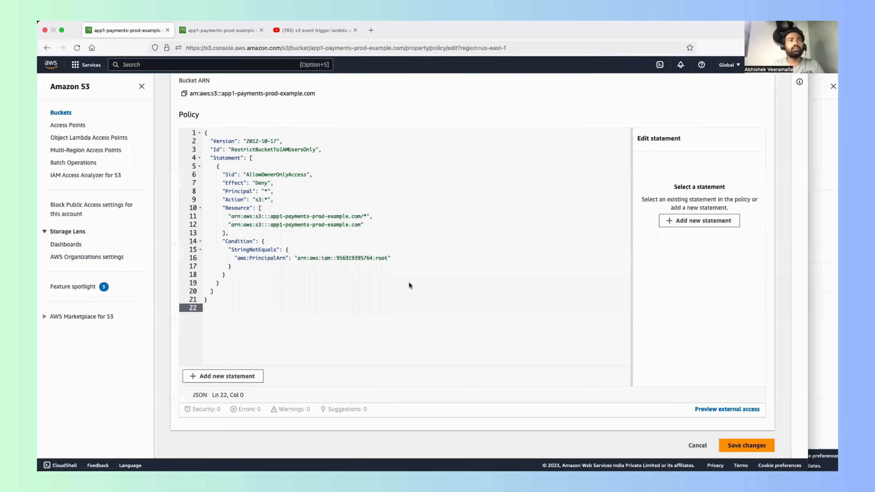
{"action": "left_click", "coordinate": [409, 281]}
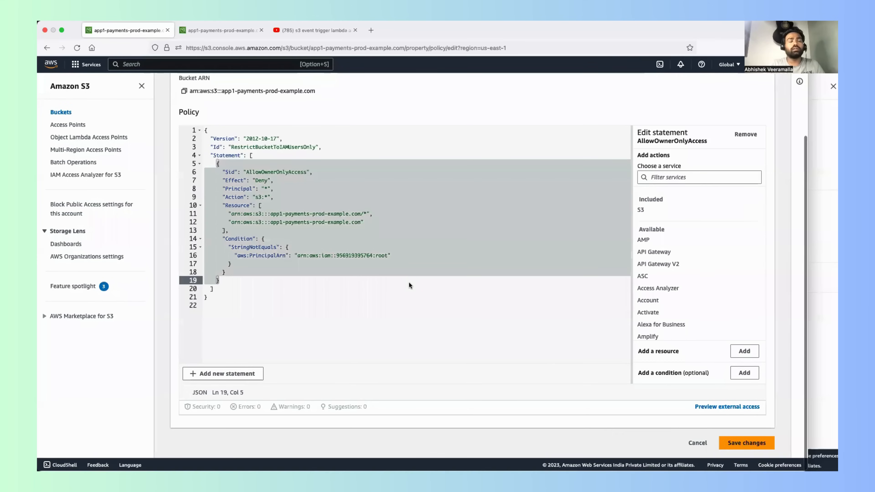
{"action": "left_click", "coordinate": [389, 292]}
{"action": "left_click", "coordinate": [744, 443]}
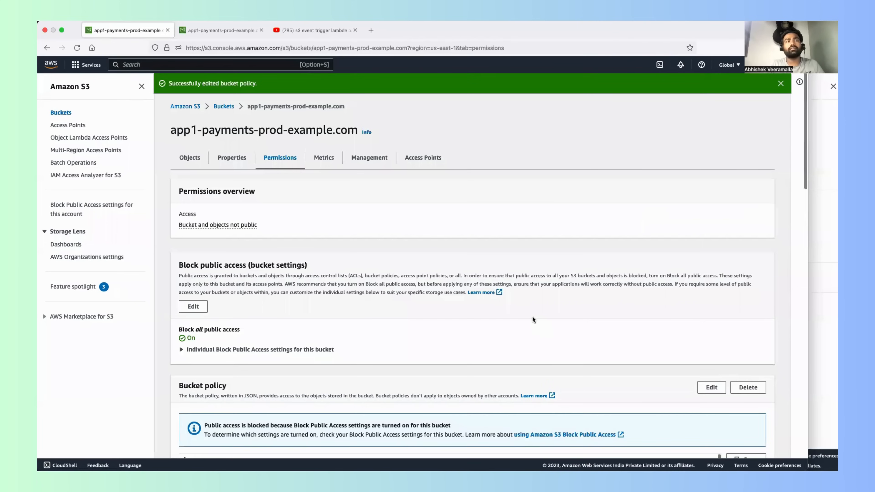
Step: Review the saved AllowOwnerOnlyAccess policy, comparing its two Resource ARNs, one for the bucket and one for its contents
{"action": "scroll", "coordinate": [532, 316], "scroll_direction": "down", "scroll_amount": 2}
{"action": "scroll", "coordinate": [532, 316], "scroll_direction": "down", "scroll_amount": 5}
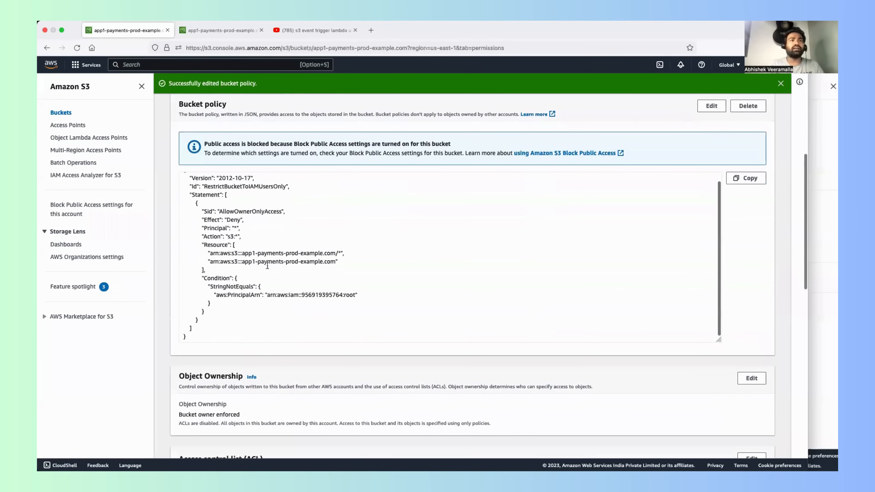
{"action": "left_click_drag", "start_coordinate": [209, 254], "coordinate": [329, 261]}
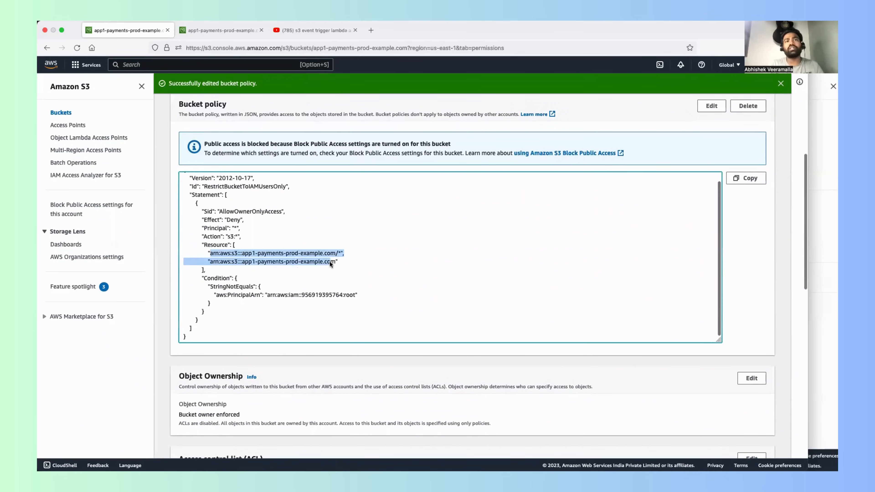
{"action": "triple_click", "coordinate": [350, 260]}
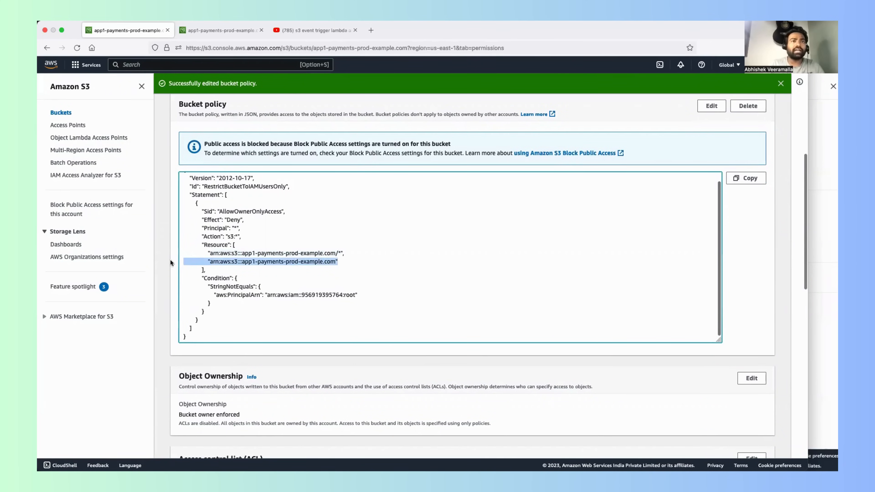
{"action": "left_click_drag", "start_coordinate": [345, 254], "coordinate": [134, 241]}
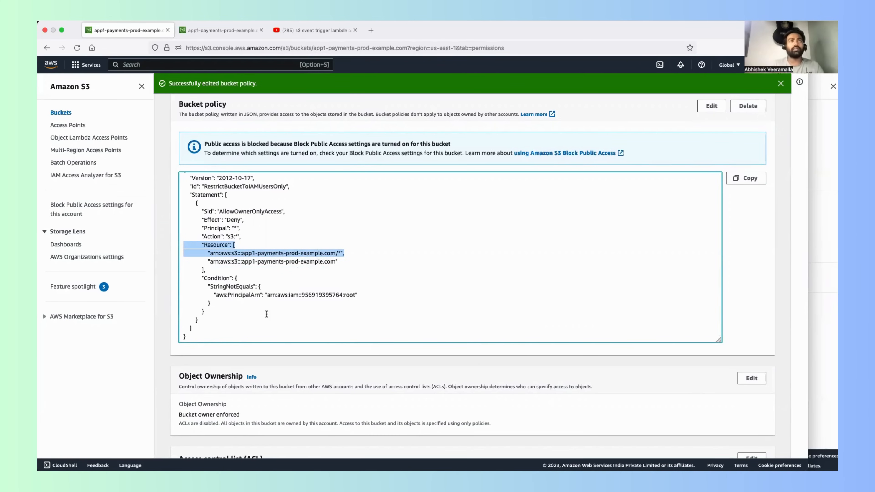
{"action": "scroll", "coordinate": [256, 234], "scroll_direction": "up", "scroll_amount": 1}
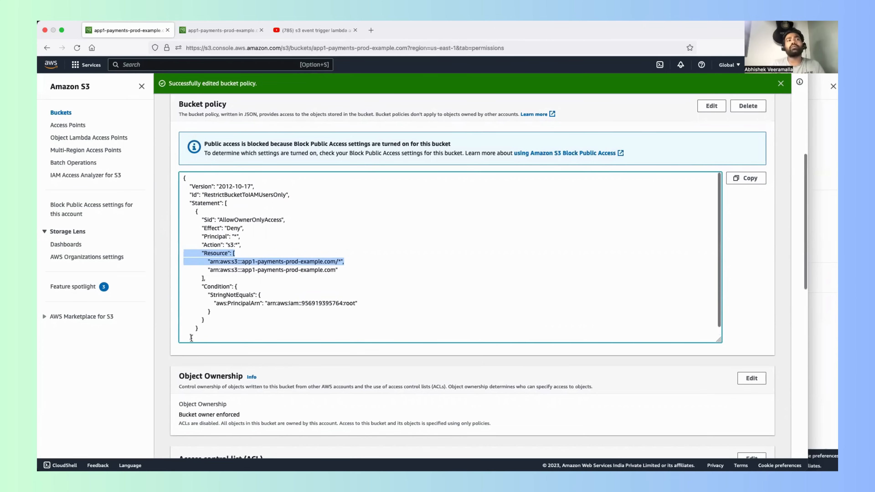
{"action": "left_click_drag", "start_coordinate": [193, 337], "coordinate": [178, 125]}
{"action": "scroll", "coordinate": [537, 258], "scroll_direction": "down", "scroll_amount": 1}
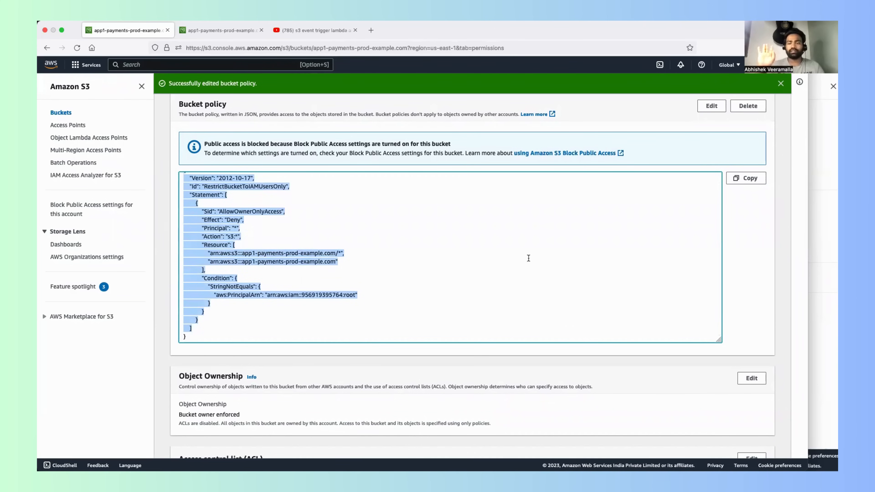
{"action": "scroll", "coordinate": [529, 258], "scroll_direction": "down", "scroll_amount": 10}
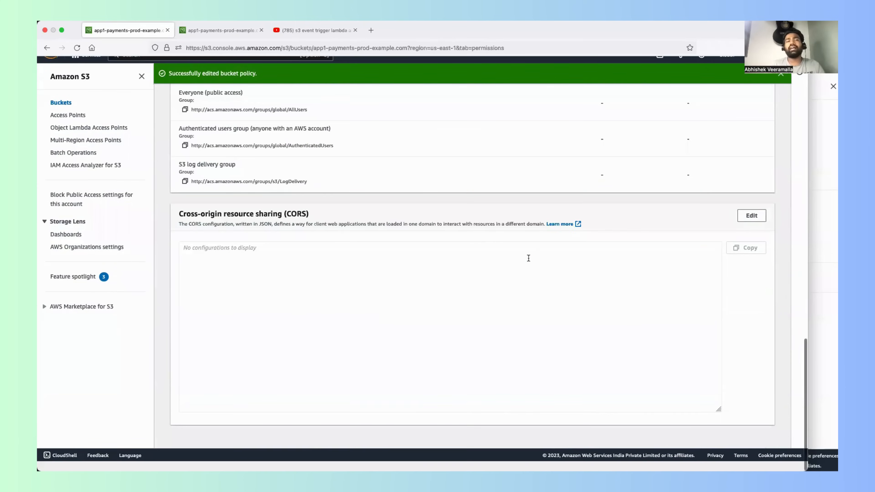
{"action": "scroll", "coordinate": [529, 258], "scroll_direction": "up", "scroll_amount": 15}
{"action": "scroll", "coordinate": [528, 257], "scroll_direction": "up", "scroll_amount": 4}
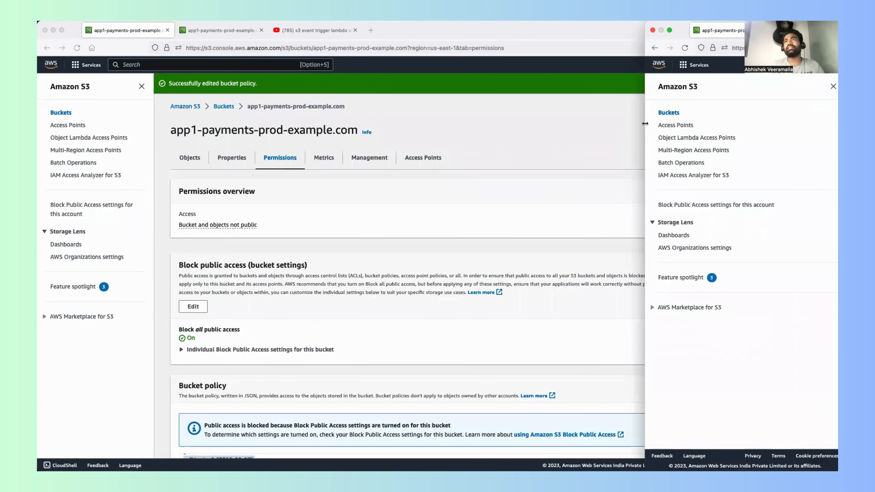
Step: In the IAM user's browser window, reload the bucket list and open app1-payments-prod-example.com to test access to its objects
{"action": "left_click_drag", "start_coordinate": [687, 103], "coordinate": [133, 112]}
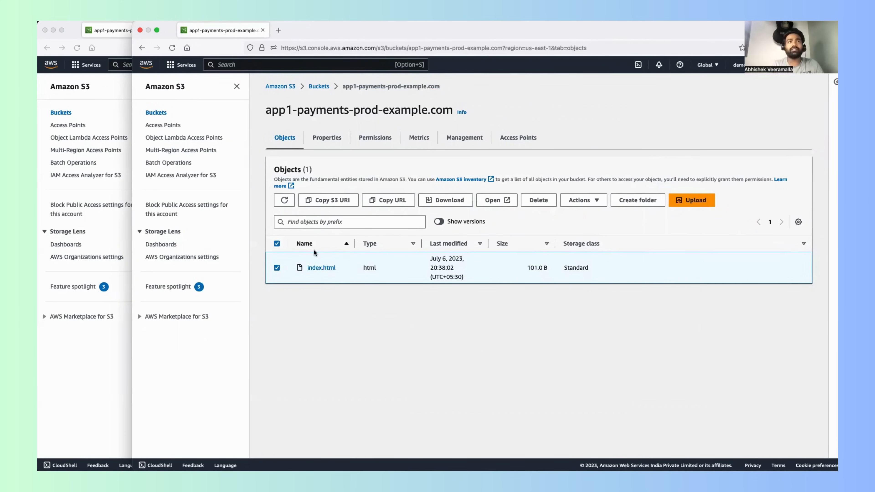
{"action": "left_click", "coordinate": [317, 87]}
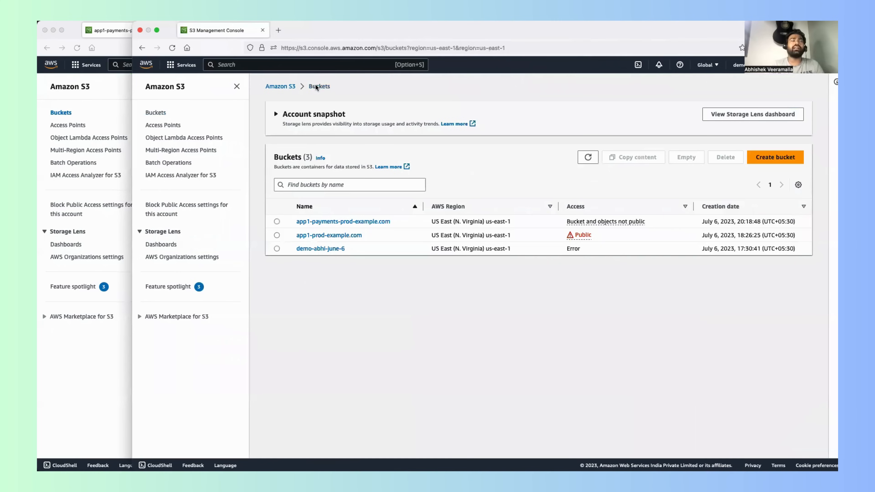
{"action": "left_click", "coordinate": [168, 52]}
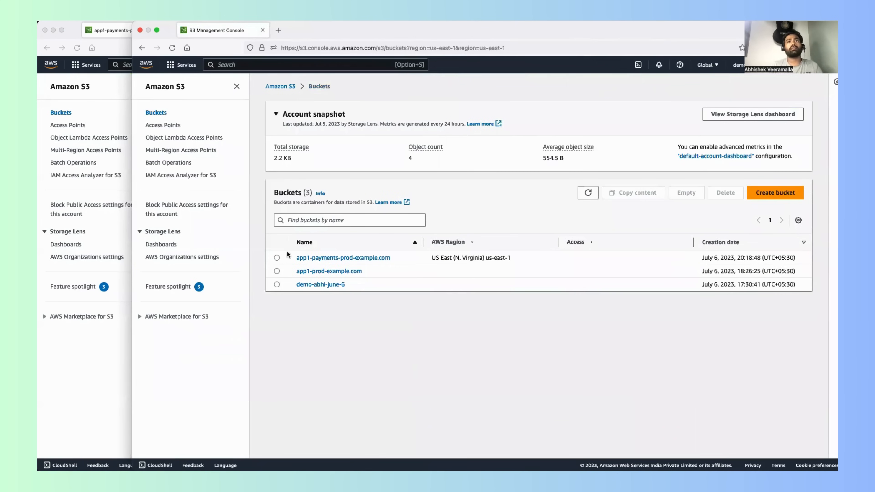
{"action": "left_click", "coordinate": [325, 257]}
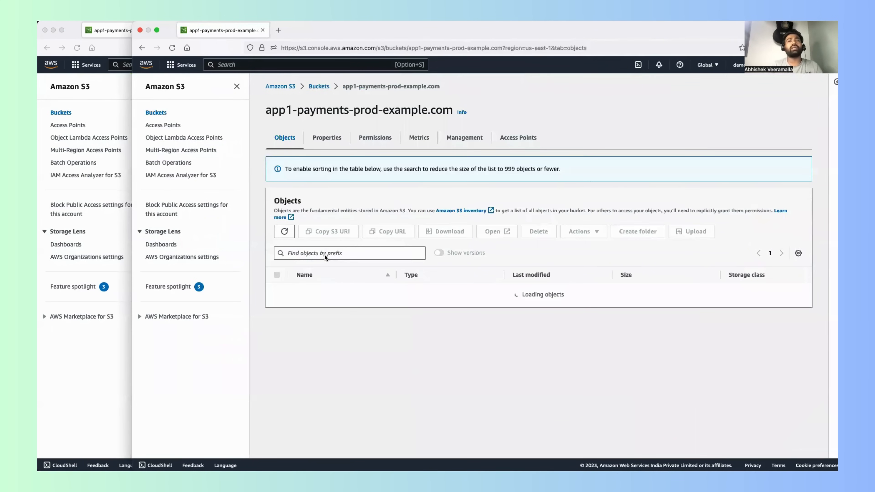
{"action": "left_click_drag", "start_coordinate": [363, 268], "coordinate": [391, 270]}
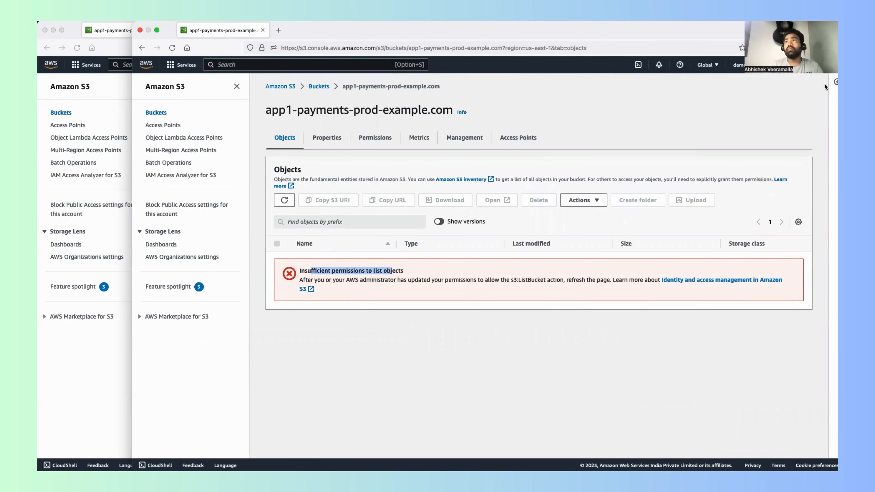
Step: Check the account details for the signed-in IAM user and reread the access message in the bucket's object list
{"action": "left_click", "coordinate": [738, 64]}
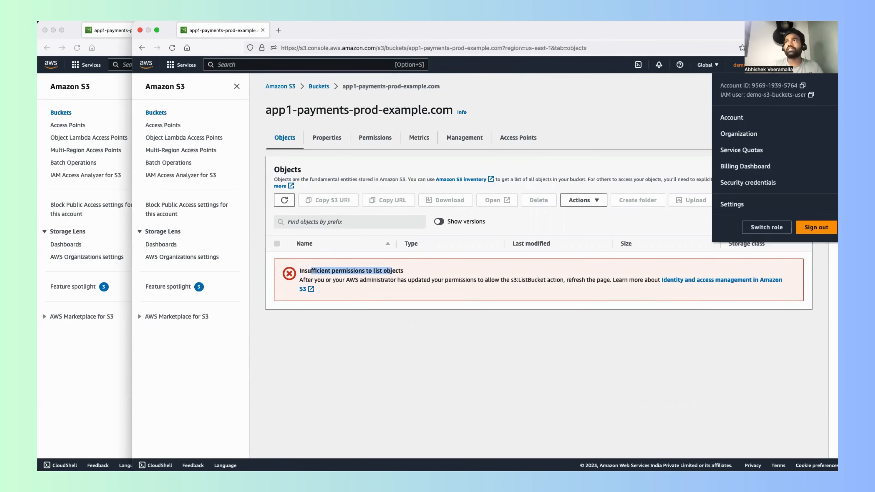
{"action": "left_click", "coordinate": [756, 96]}
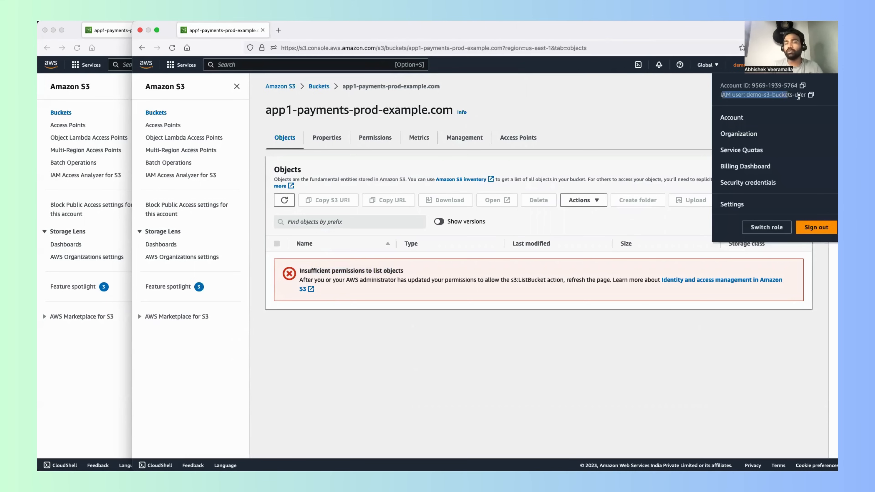
{"action": "left_click", "coordinate": [602, 137]}
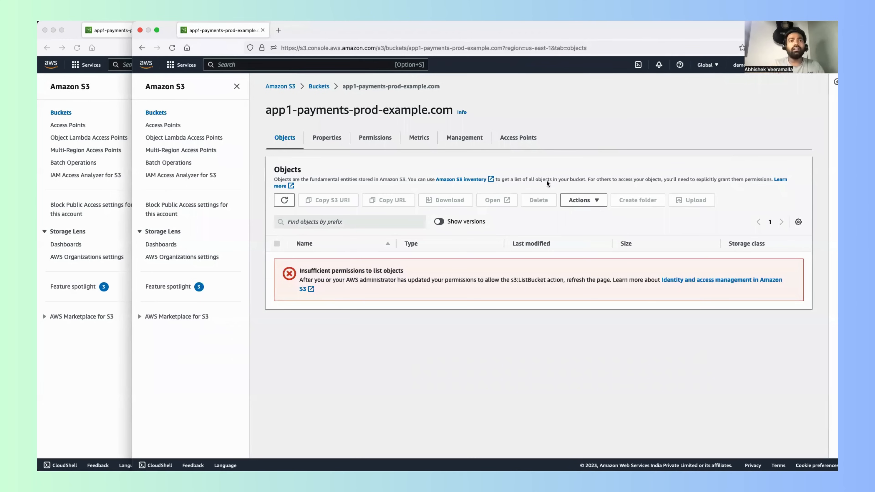
{"action": "left_click_drag", "start_coordinate": [307, 268], "coordinate": [397, 271]}
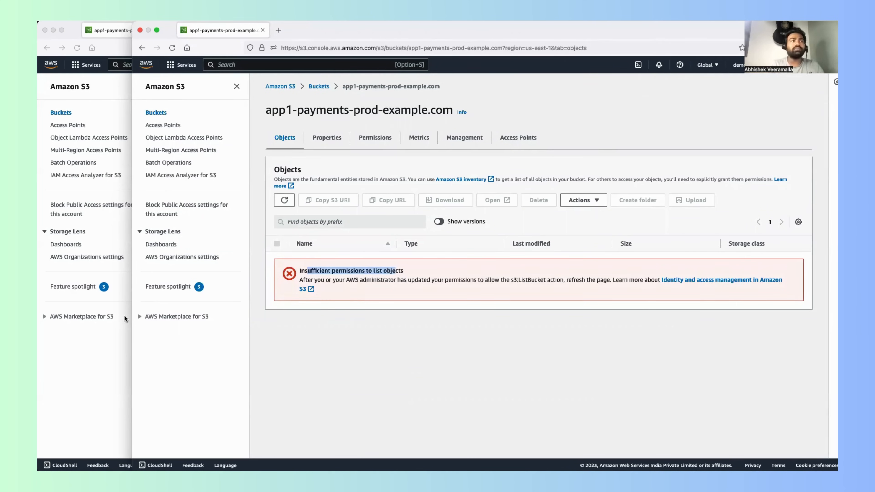
Step: Switch back to the bucket owner's browser window and review the full saved bucket policy, including its Deny effect and root-account condition
{"action": "left_click", "coordinate": [109, 347]}
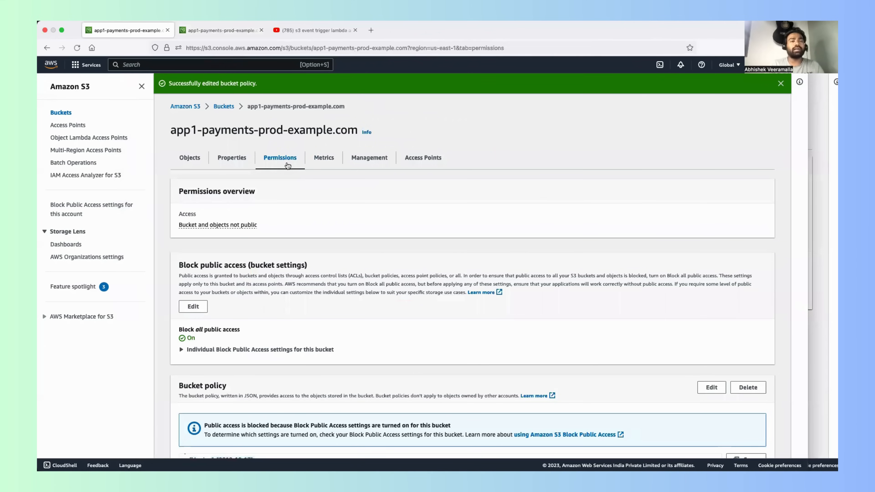
{"action": "scroll", "coordinate": [272, 310], "scroll_direction": "down", "scroll_amount": 10}
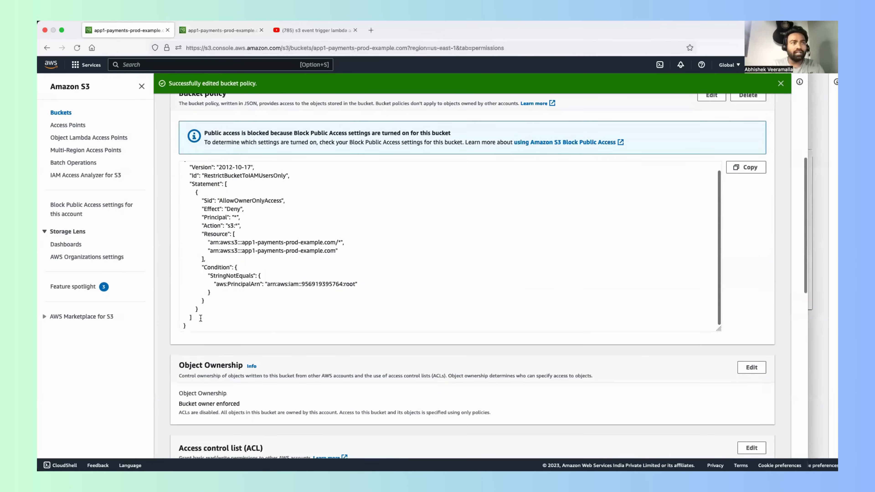
{"action": "left_click_drag", "start_coordinate": [200, 319], "coordinate": [198, 102]}
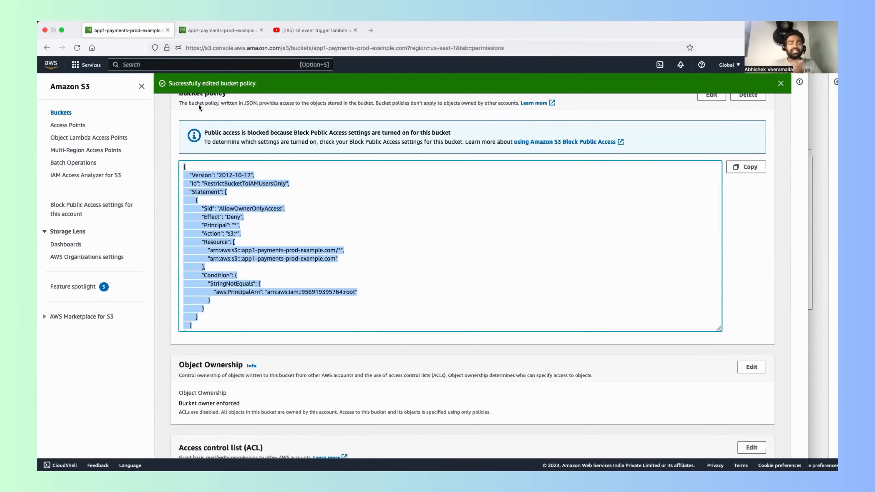
{"action": "left_click", "coordinate": [215, 322]}
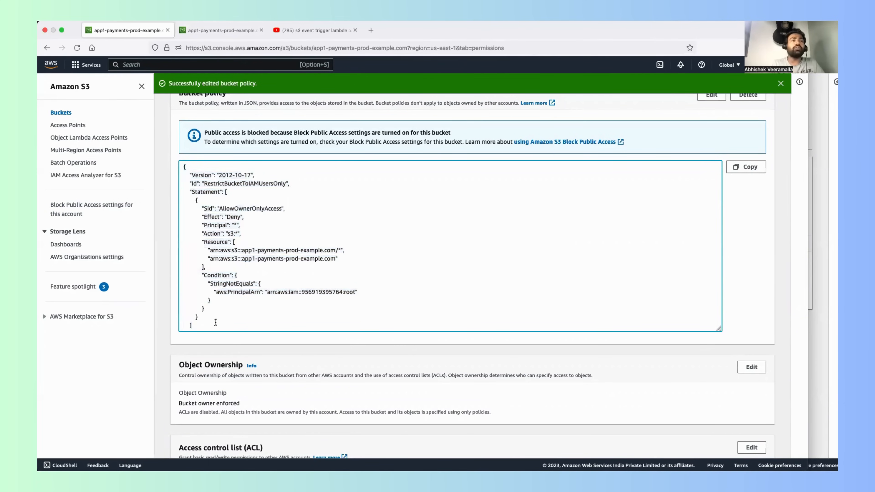
{"action": "scroll", "coordinate": [216, 310], "scroll_direction": "up", "scroll_amount": 1}
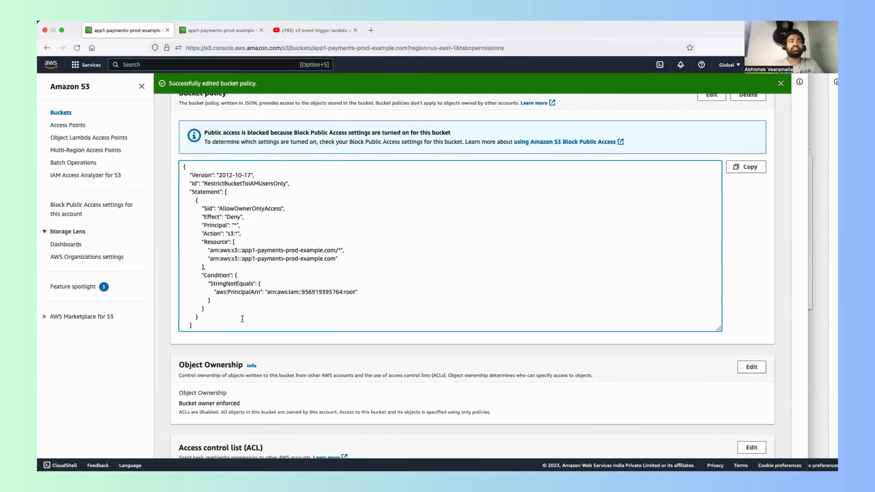
{"action": "scroll", "coordinate": [243, 318], "scroll_direction": "down", "scroll_amount": 1}
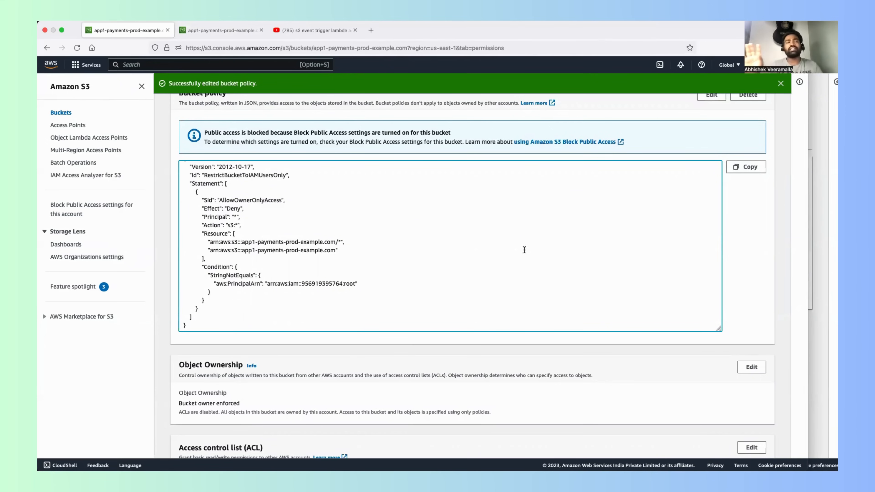
Step: Return to the start of the bucket's permissions page and widen the bucket owner's browser window
{"action": "scroll", "coordinate": [526, 247], "scroll_direction": "up", "scroll_amount": 1}
{"action": "scroll", "coordinate": [524, 250], "scroll_direction": "up", "scroll_amount": 10}
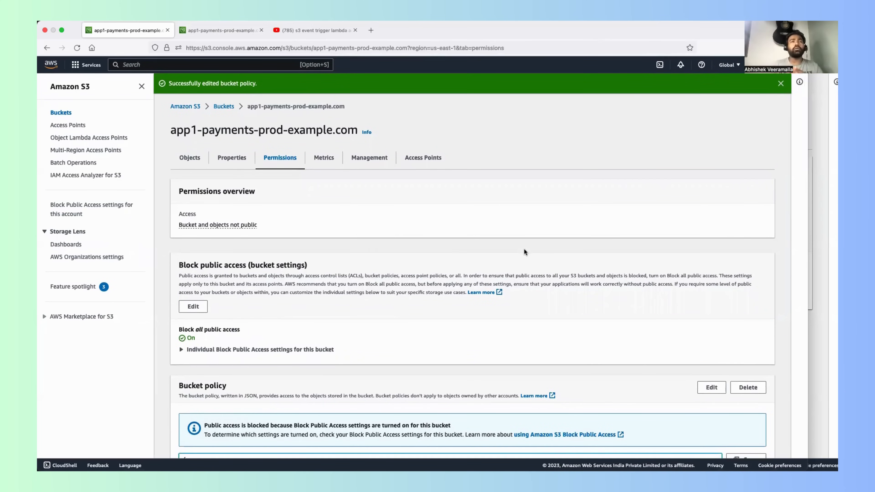
{"action": "left_click_drag", "start_coordinate": [807, 120], "coordinate": [832, 121]}
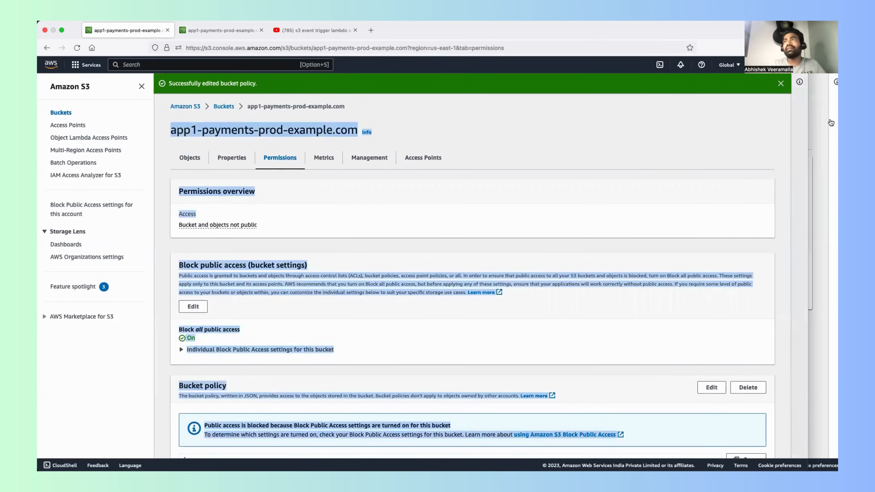
{"action": "left_click", "coordinate": [807, 121]}
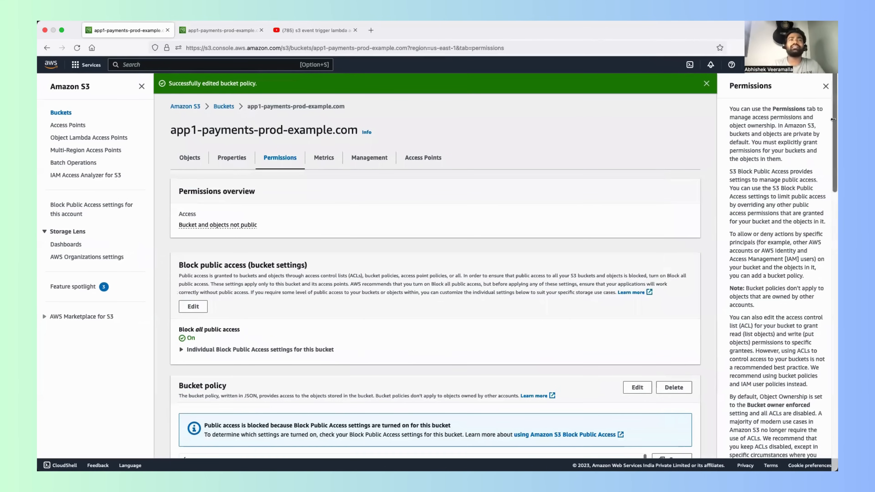
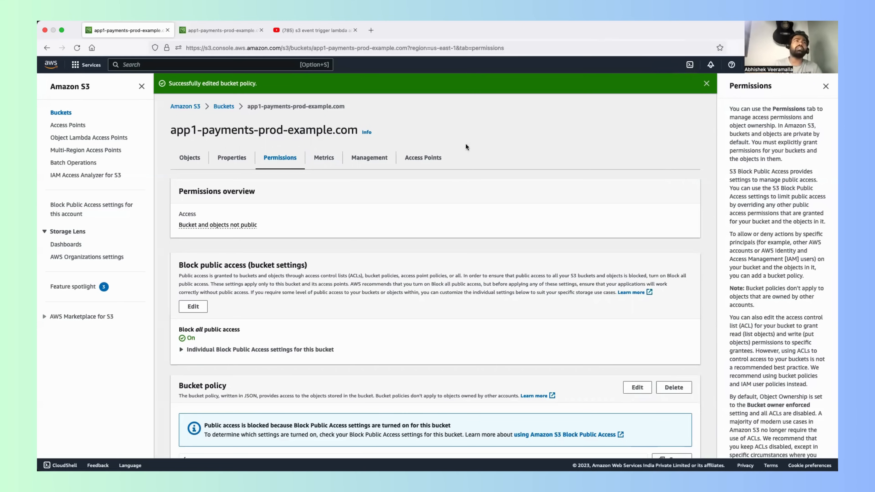
Step: Check the index.html object in app1-payments-prod-example.com, return to the bucket list and reopen the same bucket
{"action": "left_click", "coordinate": [199, 158]}
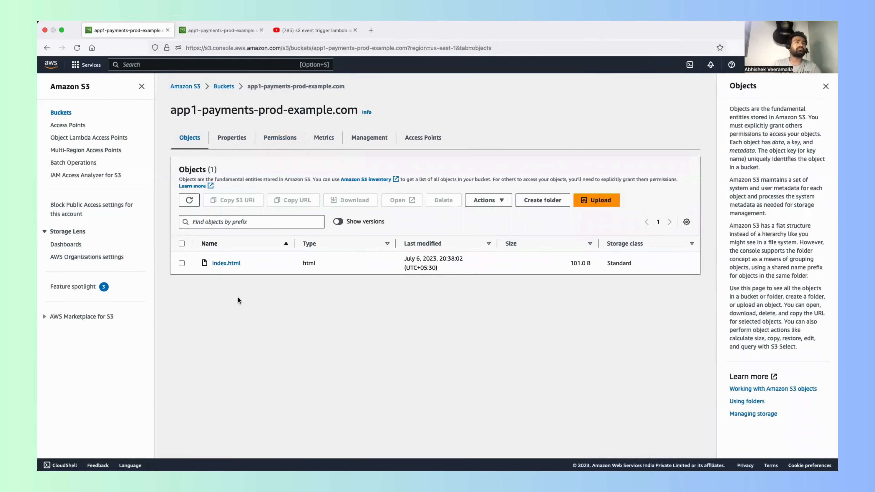
{"action": "left_click_drag", "start_coordinate": [250, 266], "coordinate": [204, 265]}
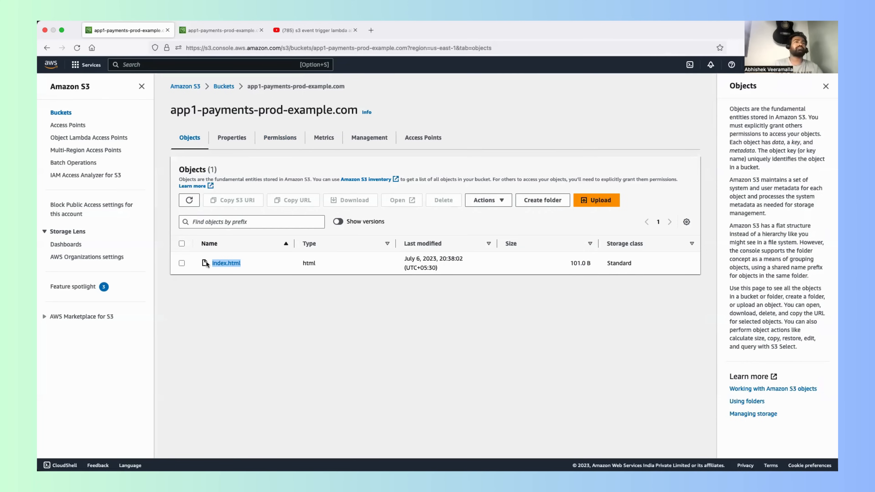
{"action": "left_click", "coordinate": [255, 302]}
{"action": "left_click_drag", "start_coordinate": [245, 265], "coordinate": [212, 264]}
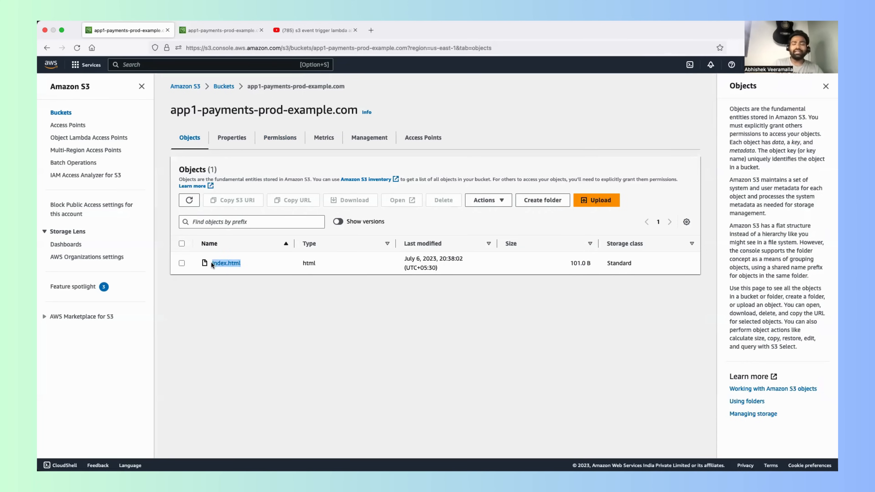
{"action": "left_click", "coordinate": [225, 85]}
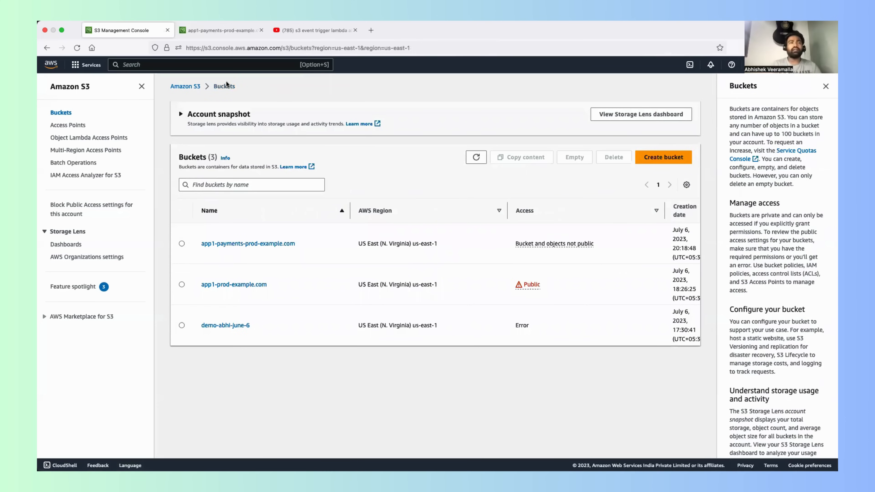
{"action": "left_click", "coordinate": [241, 244]}
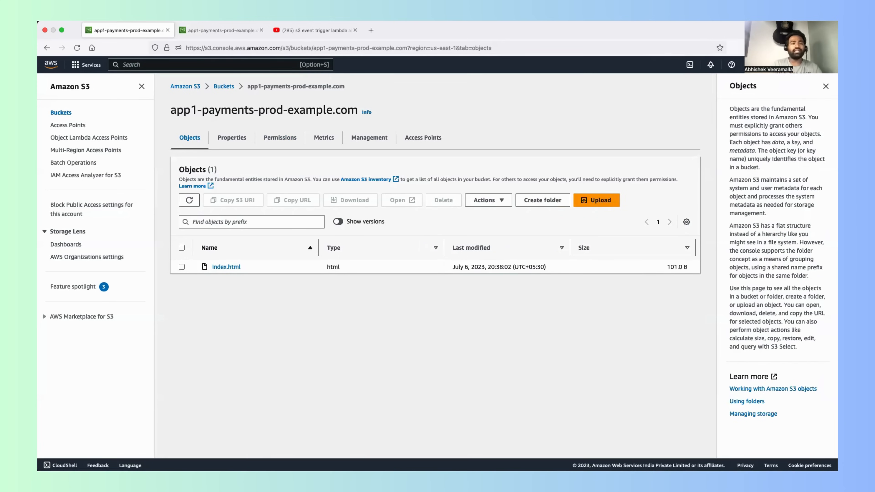
Step: Switch to the terminal, review index.html in vim, quit without saving and return to the browser
{"action": "key", "text": "super+Tab"}
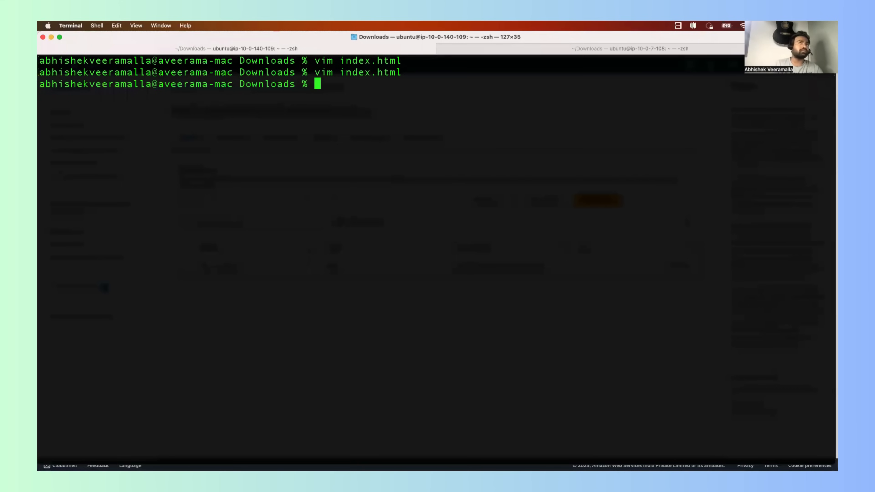
{"action": "key", "text": "Up"}
{"action": "key", "text": "Return"}
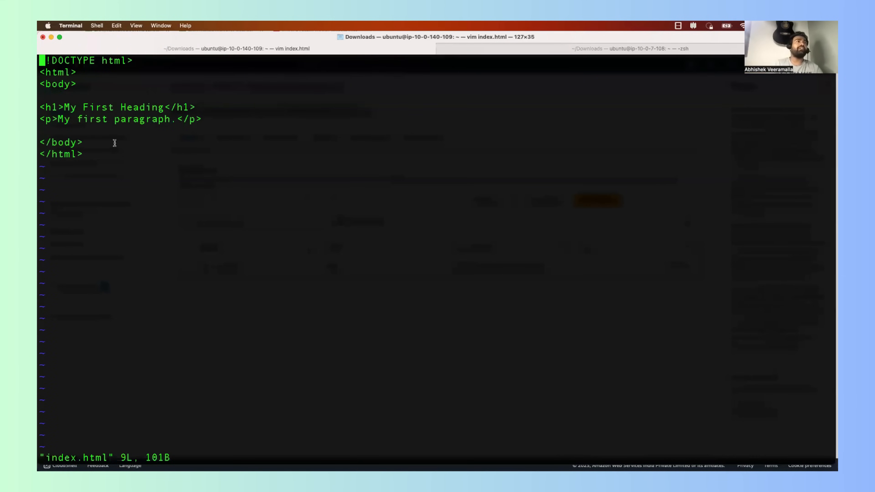
{"action": "left_click_drag", "start_coordinate": [112, 152], "coordinate": [64, 51]}
{"action": "key", "text": "Escape"}
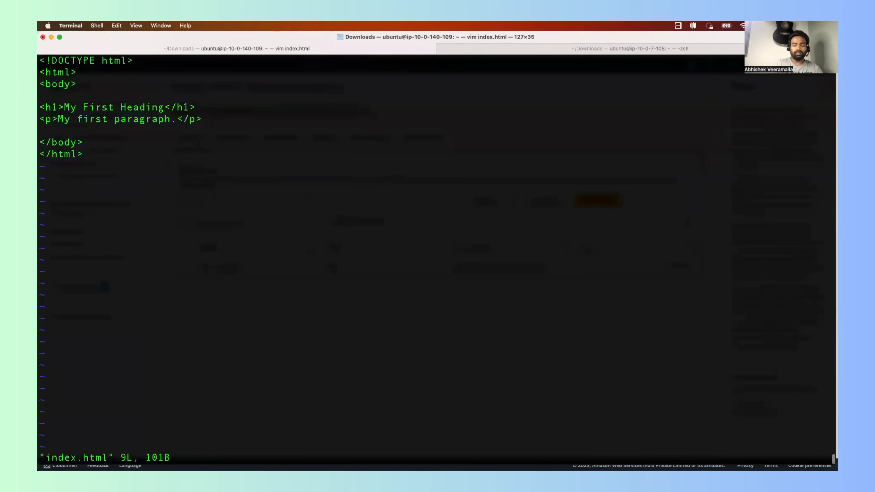
{"action": "type", "text": ":q!"}
{"action": "key", "text": "Return"}
{"action": "key", "text": "super+Tab"}
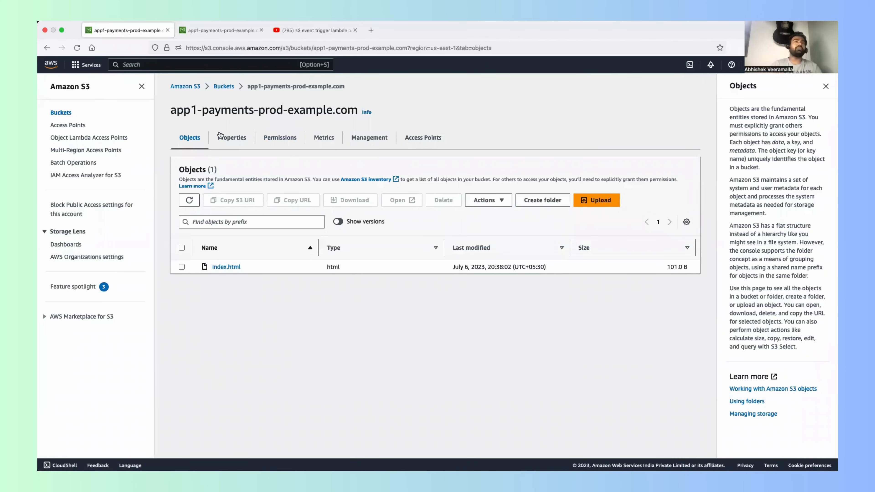
Step: Edit the bucket's static website hosting property and enable it with the hosting type Host a static website
{"action": "left_click", "coordinate": [233, 145]}
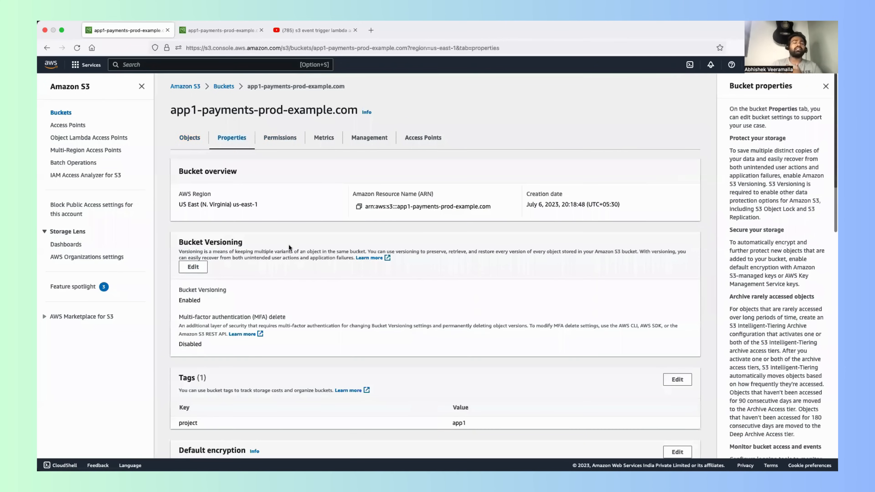
{"action": "scroll", "coordinate": [289, 245], "scroll_direction": "down", "scroll_amount": 10}
{"action": "scroll", "coordinate": [289, 245], "scroll_direction": "down", "scroll_amount": 10}
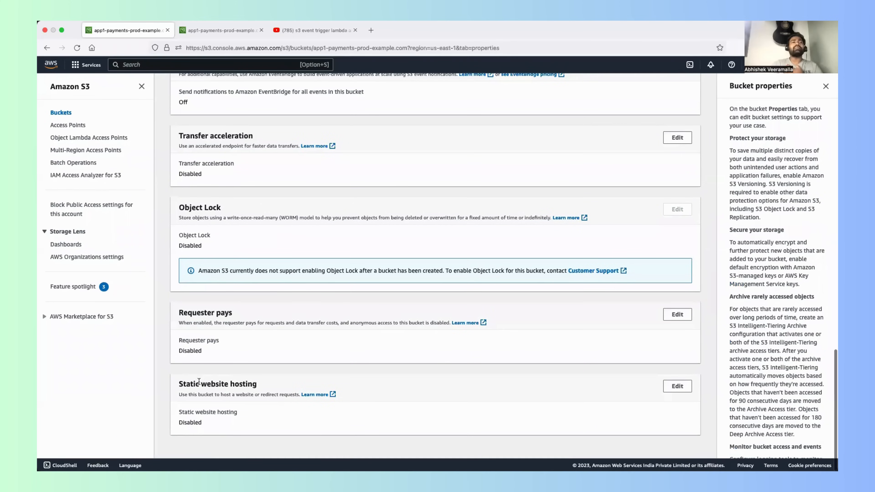
{"action": "left_click_drag", "start_coordinate": [189, 382], "coordinate": [273, 386]}
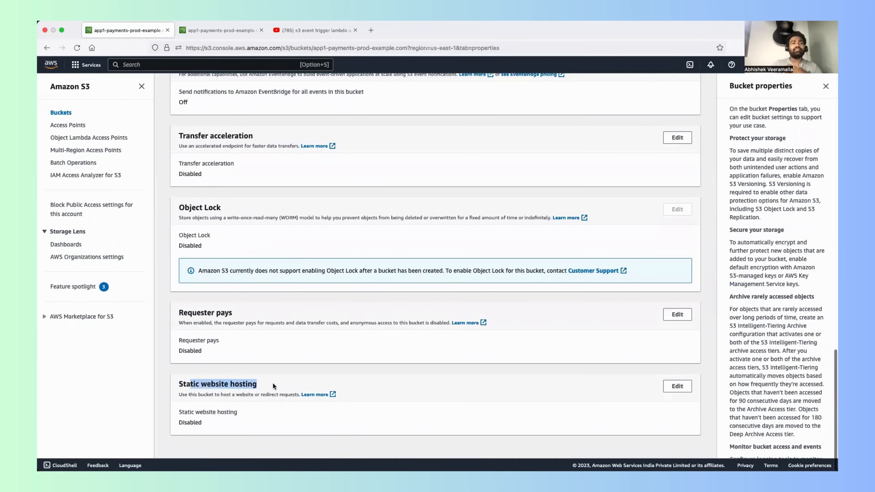
{"action": "left_click", "coordinate": [679, 387]}
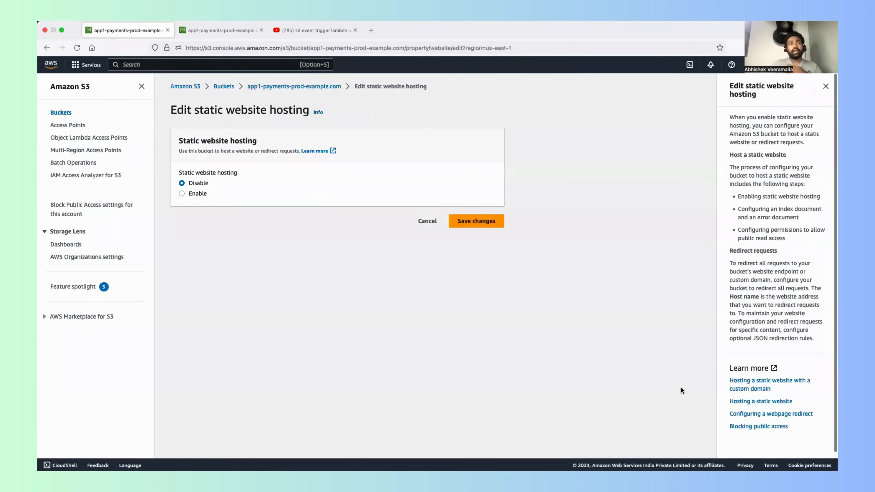
{"action": "left_click", "coordinate": [182, 194]}
{"action": "scroll", "coordinate": [255, 259], "scroll_direction": "down", "scroll_amount": 2}
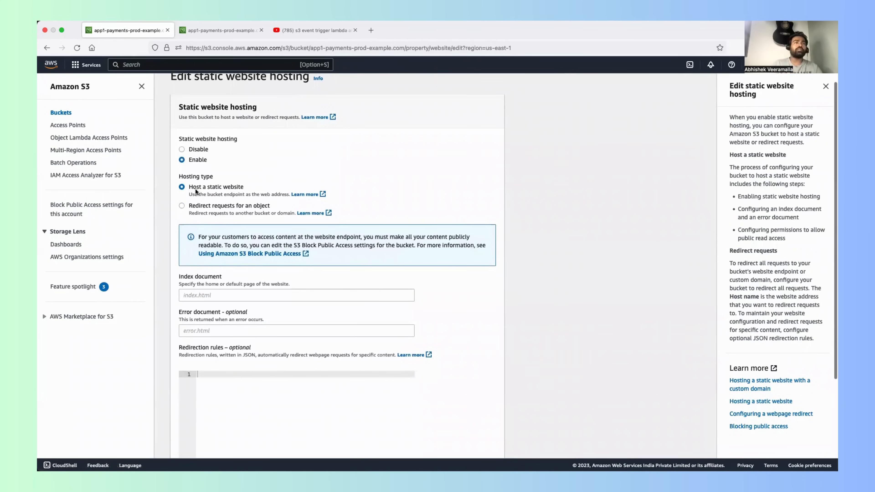
{"action": "scroll", "coordinate": [223, 191], "scroll_direction": "down", "scroll_amount": 2}
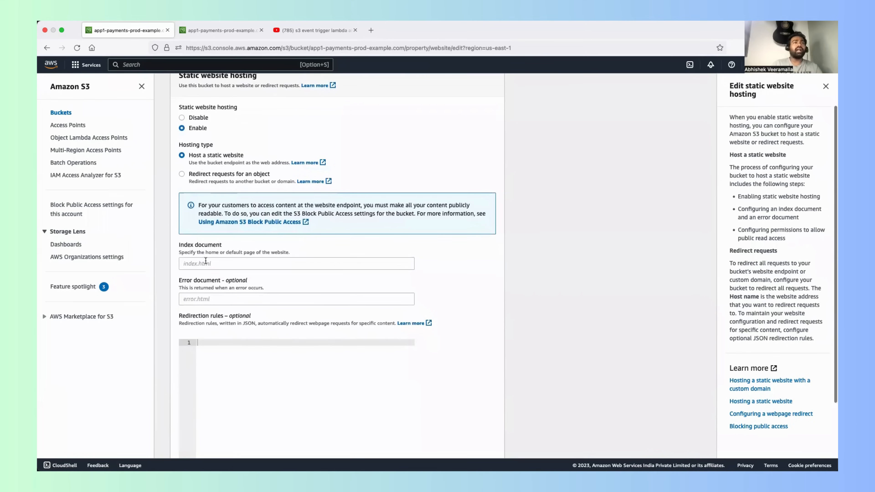
Step: Set the index document to index.html and save the static website hosting changes
{"action": "left_click_drag", "start_coordinate": [184, 245], "coordinate": [198, 244]}
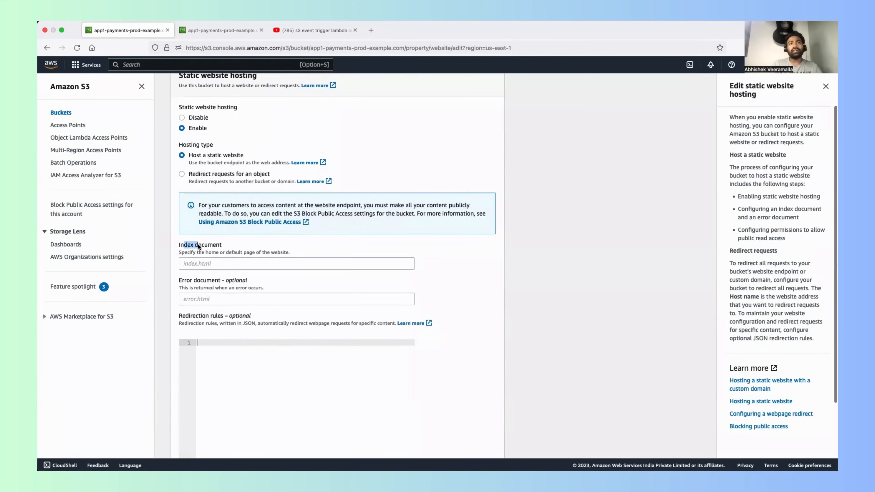
{"action": "left_click", "coordinate": [202, 267]}
{"action": "type", "text": "index.html"}
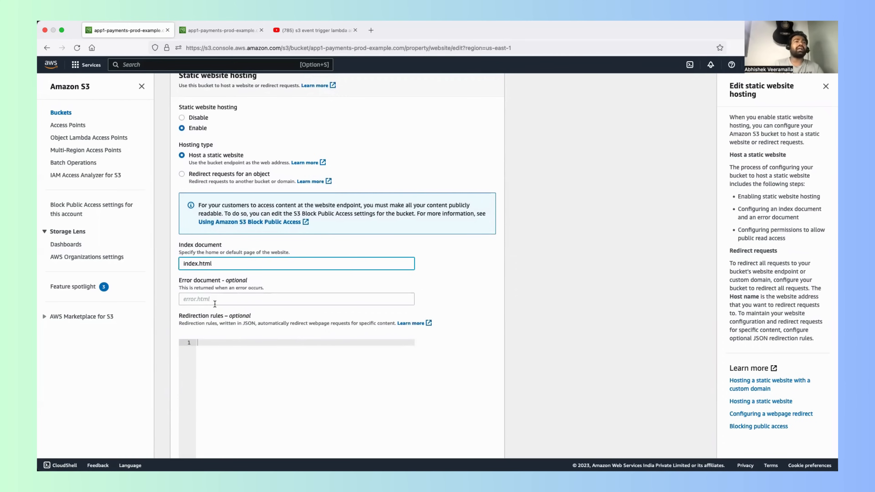
{"action": "scroll", "coordinate": [214, 304], "scroll_direction": "down", "scroll_amount": 3}
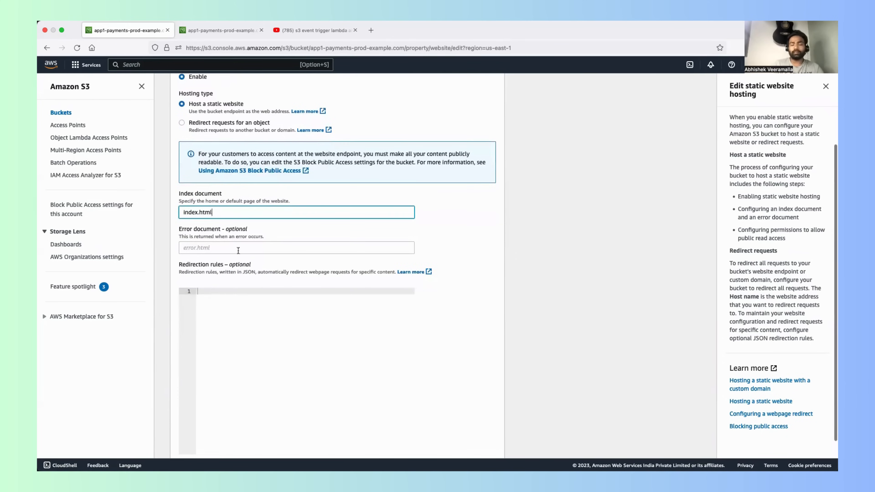
{"action": "scroll", "coordinate": [238, 262], "scroll_direction": "down", "scroll_amount": 2}
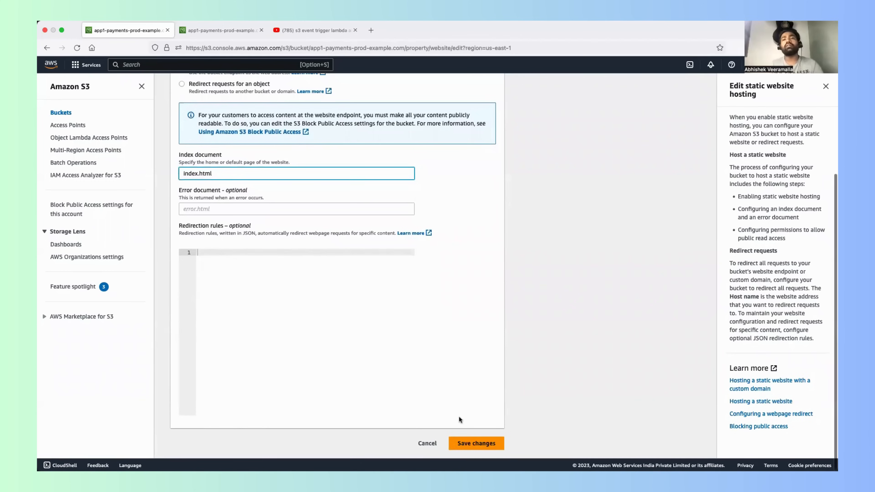
{"action": "left_click", "coordinate": [500, 455]}
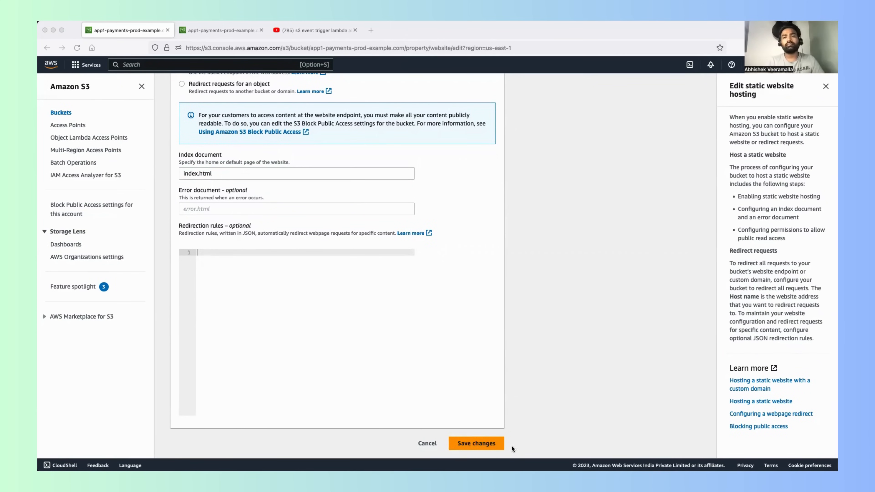
{"action": "left_click", "coordinate": [510, 445]}
{"action": "left_click", "coordinate": [502, 441]}
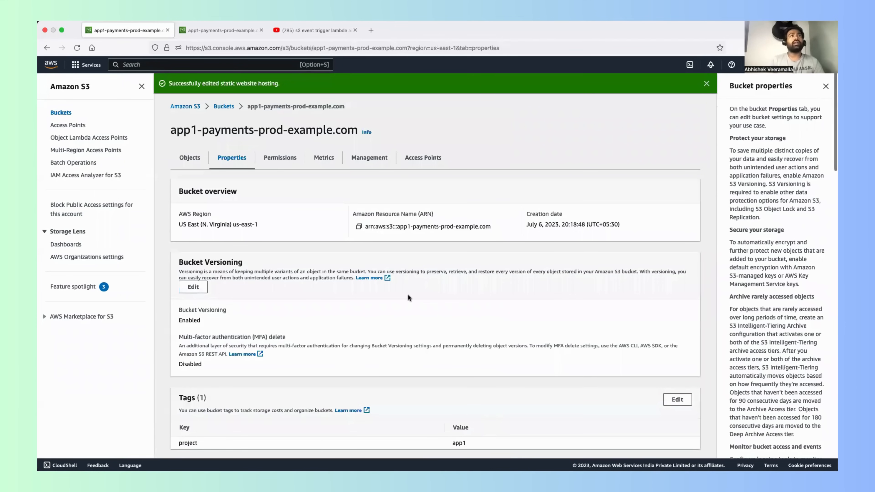
Step: Find the bucket website endpoint under the static website hosting properties, open it and read the page it returns
{"action": "scroll", "coordinate": [408, 294], "scroll_direction": "down", "scroll_amount": 1}
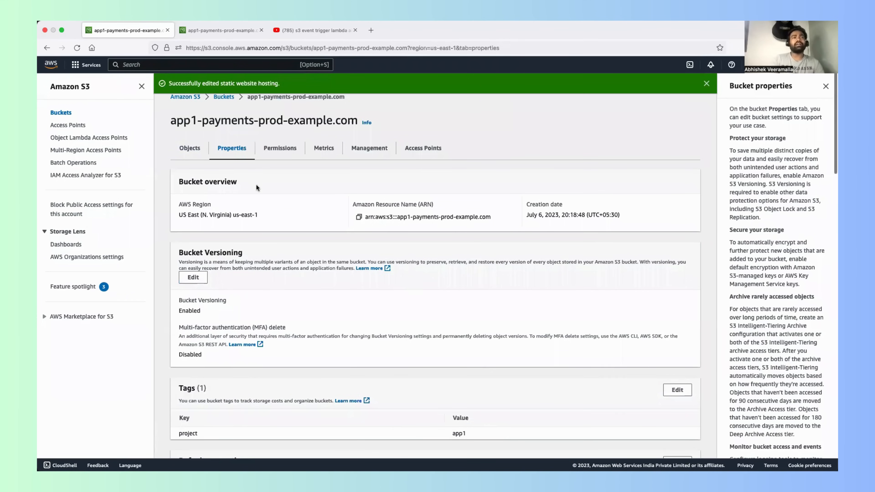
{"action": "scroll", "coordinate": [255, 184], "scroll_direction": "down", "scroll_amount": 5}
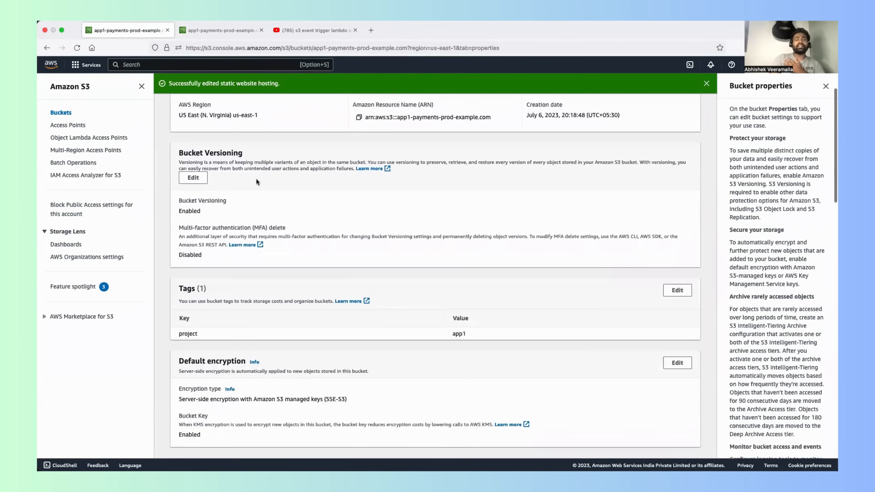
{"action": "scroll", "coordinate": [255, 177], "scroll_direction": "up", "scroll_amount": 5}
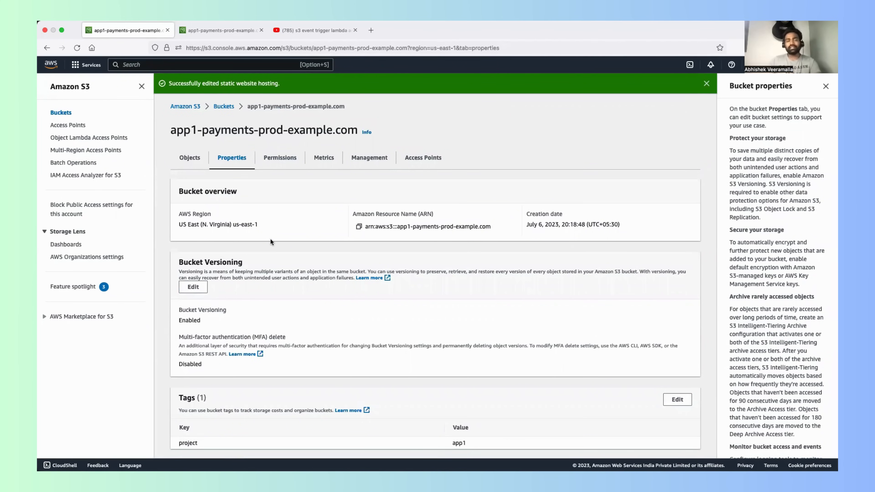
{"action": "scroll", "coordinate": [270, 241], "scroll_direction": "down", "scroll_amount": 10}
{"action": "scroll", "coordinate": [270, 242], "scroll_direction": "up", "scroll_amount": 10}
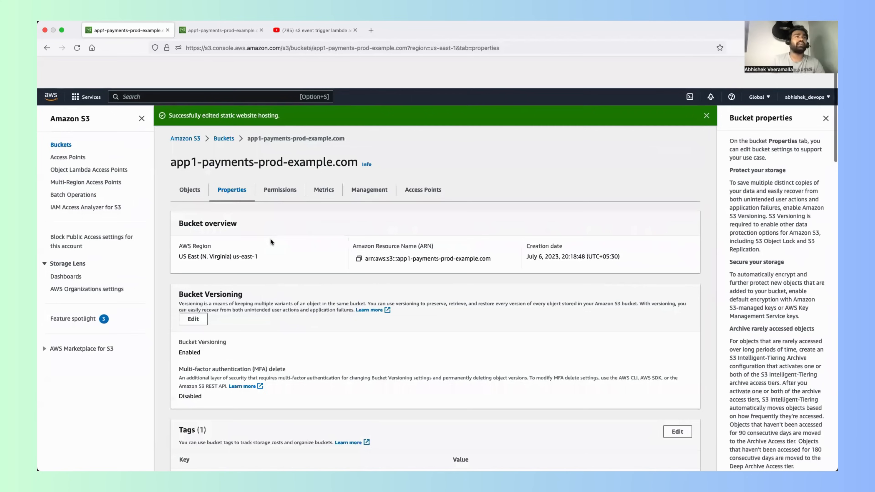
{"action": "scroll", "coordinate": [285, 282], "scroll_direction": "down", "scroll_amount": 10}
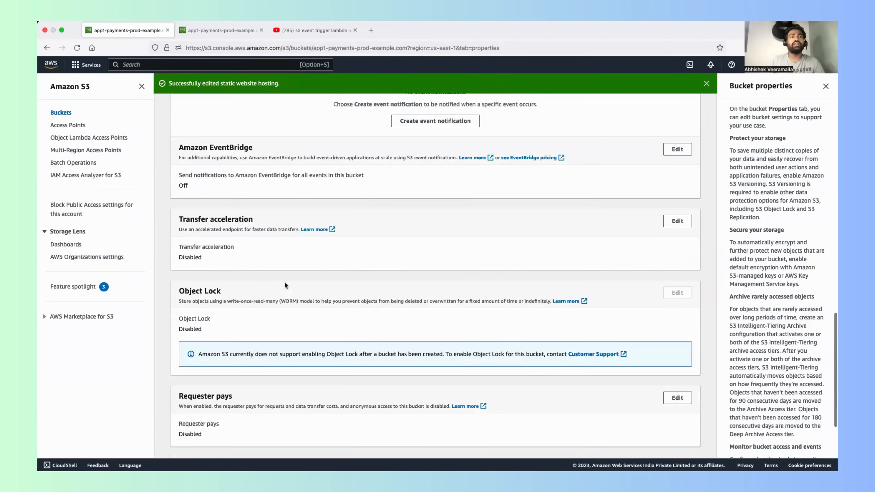
{"action": "scroll", "coordinate": [285, 281], "scroll_direction": "down", "scroll_amount": 5}
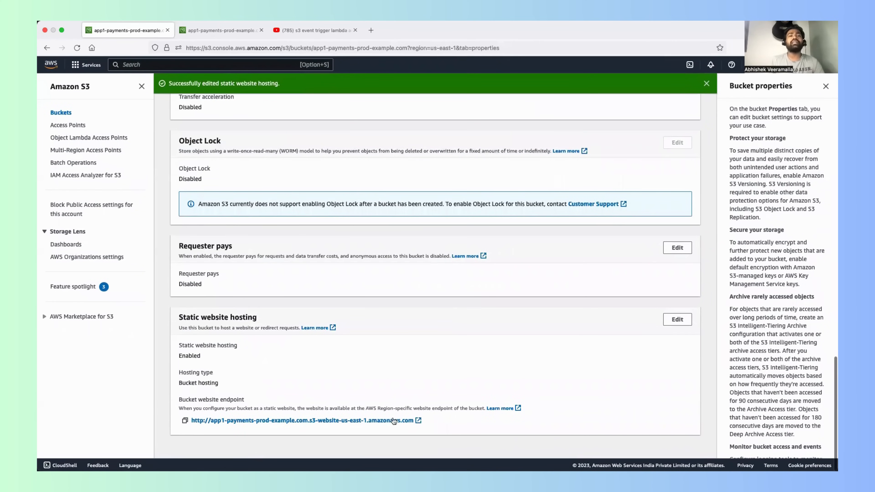
{"action": "left_click", "coordinate": [358, 421]}
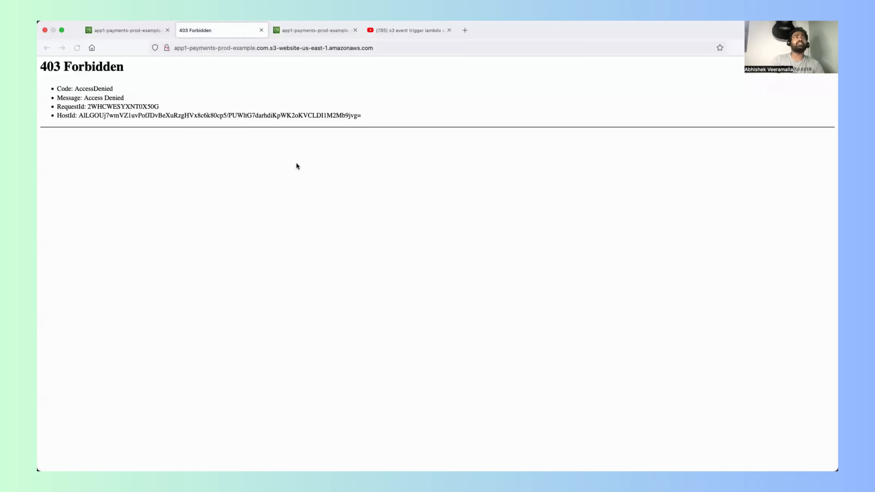
{"action": "left_click_drag", "start_coordinate": [361, 121], "coordinate": [82, 112]}
{"action": "key", "text": "super+a"}
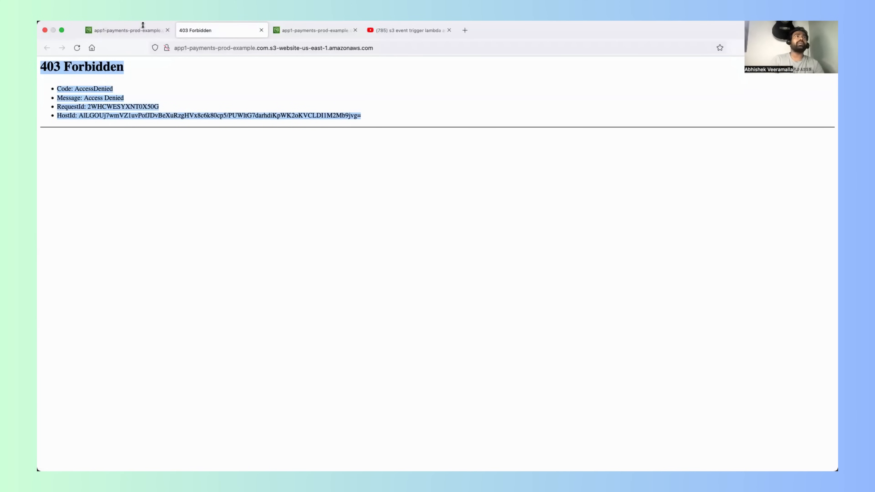
Step: Return to the bucket in the S3 console and recheck its object list and properties
{"action": "left_click", "coordinate": [133, 31]}
{"action": "scroll", "coordinate": [201, 207], "scroll_direction": "up", "scroll_amount": 20}
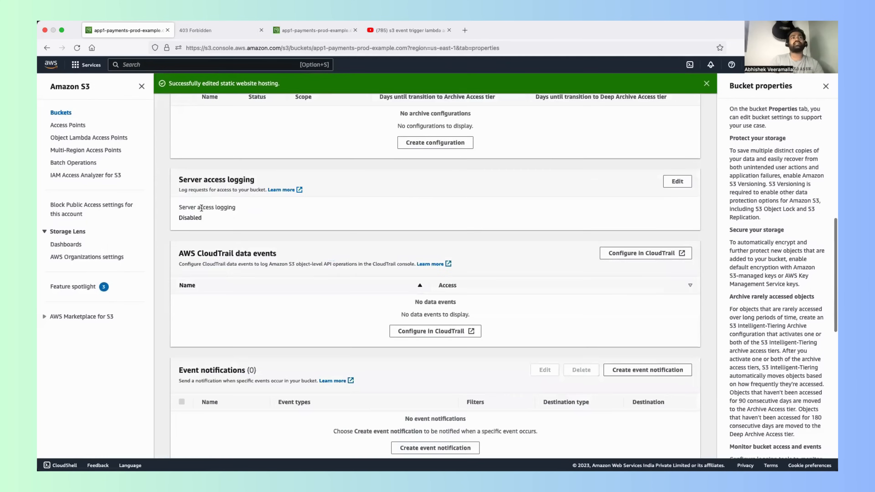
{"action": "left_click", "coordinate": [189, 157]}
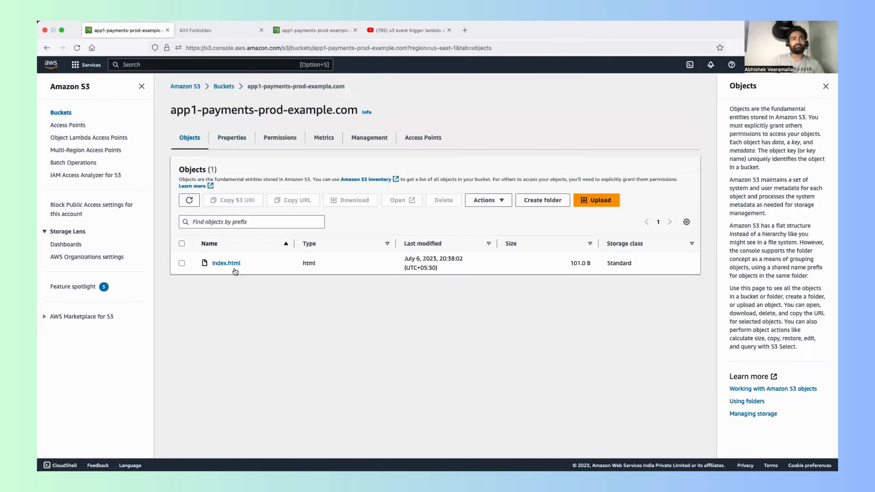
{"action": "left_click", "coordinate": [229, 145]}
{"action": "scroll", "coordinate": [263, 259], "scroll_direction": "down", "scroll_amount": 5}
{"action": "scroll", "coordinate": [263, 260], "scroll_direction": "down", "scroll_amount": 9}
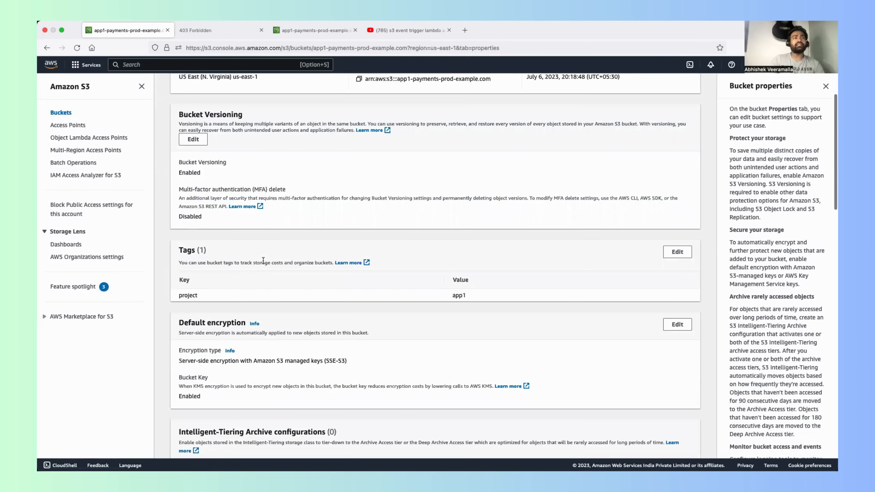
{"action": "scroll", "coordinate": [262, 259], "scroll_direction": "up", "scroll_amount": 7}
{"action": "scroll", "coordinate": [263, 259], "scroll_direction": "up", "scroll_amount": 5}
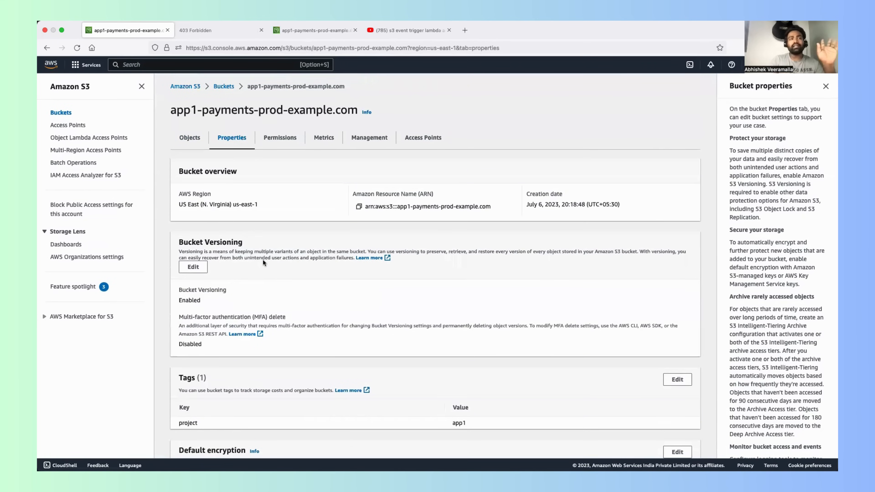
Step: Edit the bucket's Block public access settings and turn off Block all public access
{"action": "left_click", "coordinate": [282, 137]}
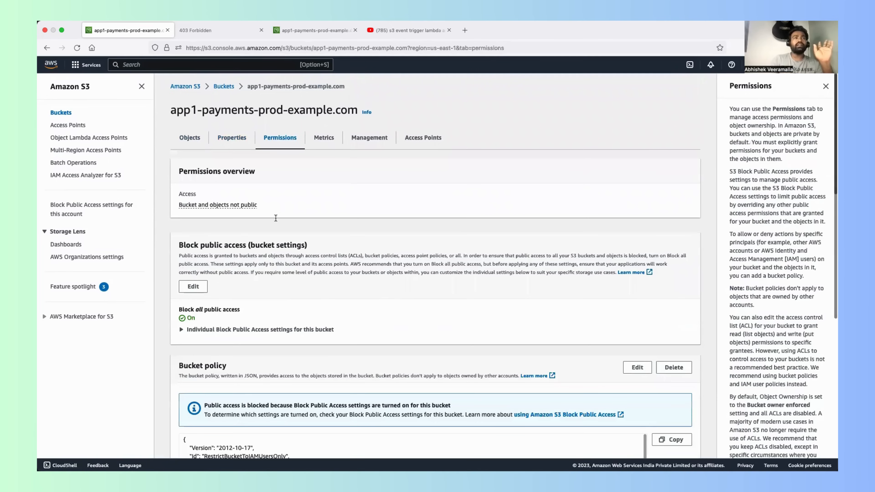
{"action": "scroll", "coordinate": [201, 230], "scroll_direction": "down", "scroll_amount": 1}
{"action": "left_click_drag", "start_coordinate": [188, 287], "coordinate": [224, 287]}
{"action": "left_click", "coordinate": [193, 264]}
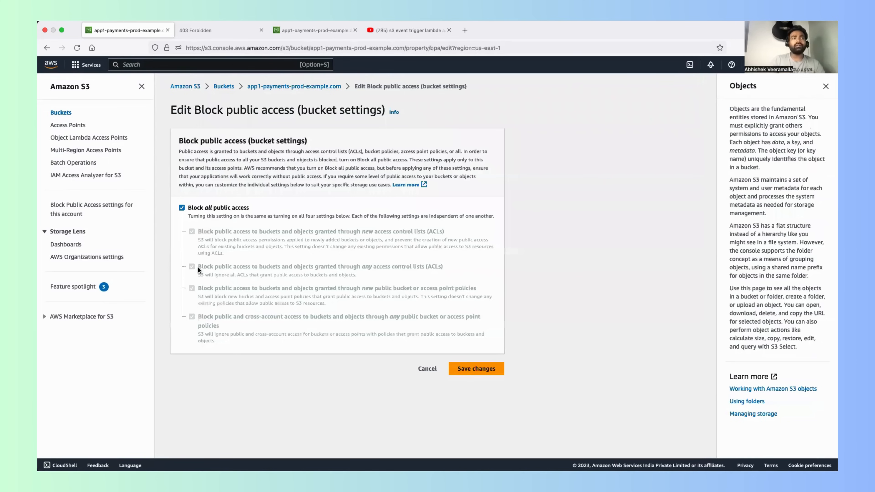
{"action": "left_click", "coordinate": [180, 207]}
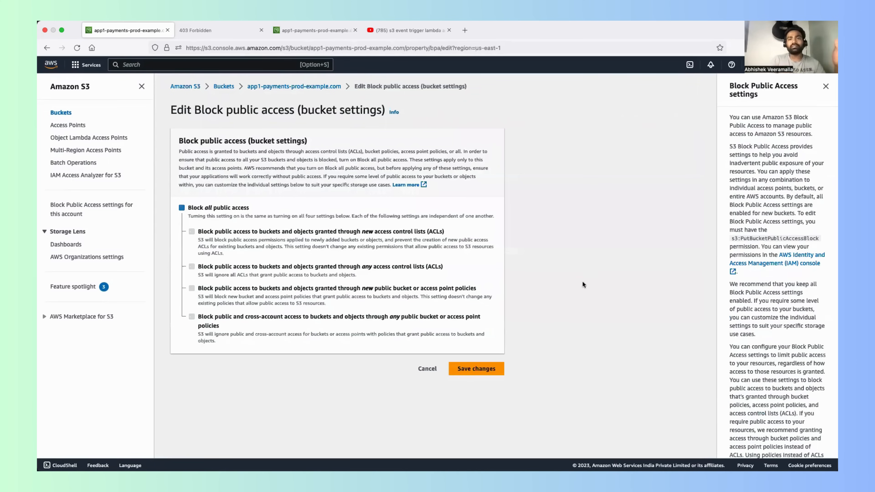
Step: Save the Block public access changes and approve them by entering confirm
{"action": "left_click", "coordinate": [494, 368]}
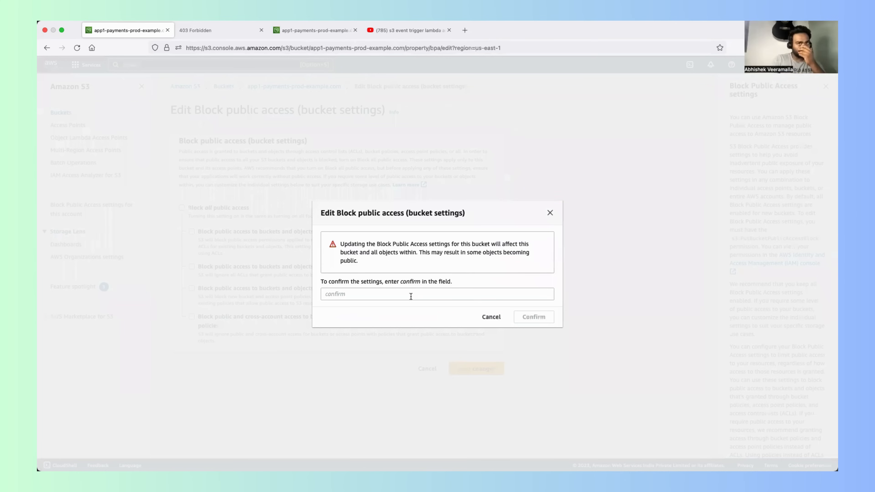
{"action": "left_click", "coordinate": [409, 294]}
{"action": "type", "text": "confirm"}
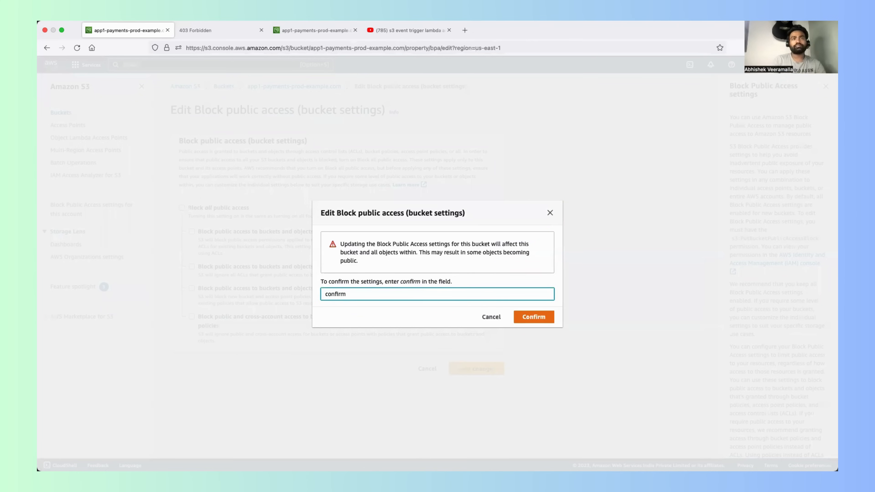
{"action": "left_click", "coordinate": [546, 316]}
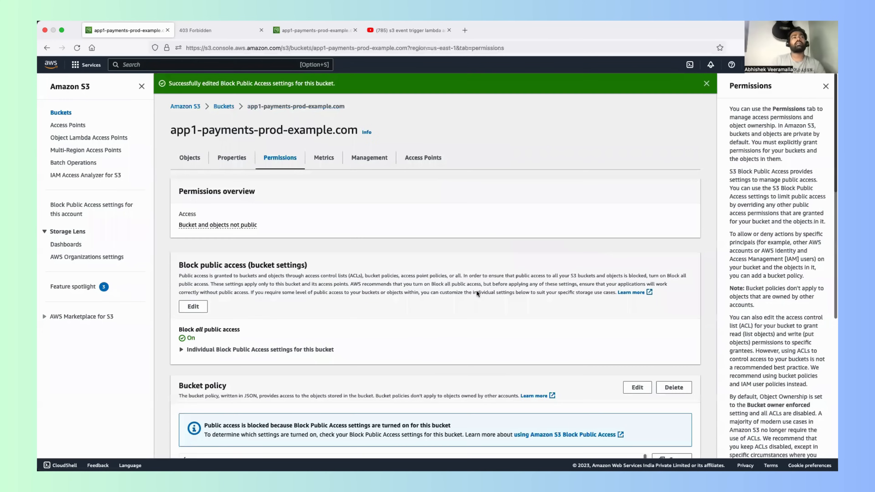
Step: Examine the bucket's Block all public access status and the statements of its current bucket policy
{"action": "scroll", "coordinate": [367, 319], "scroll_direction": "down", "scroll_amount": 2}
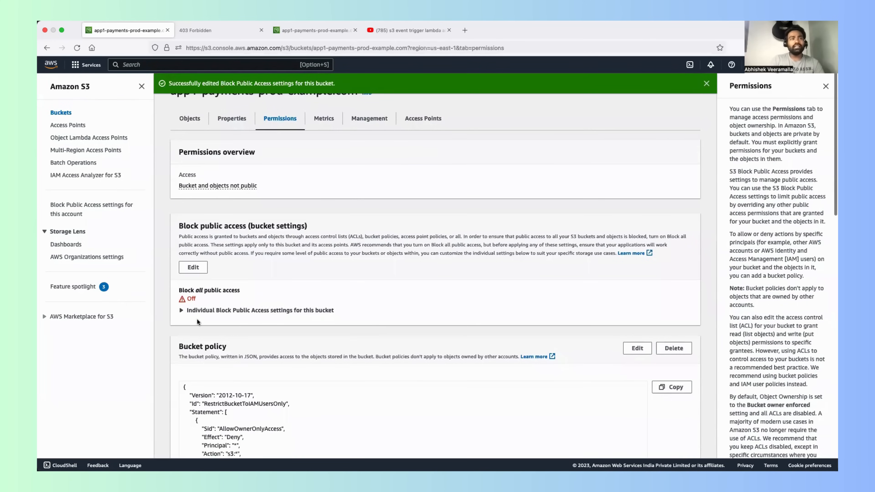
{"action": "left_click_drag", "start_coordinate": [181, 289], "coordinate": [229, 289]}
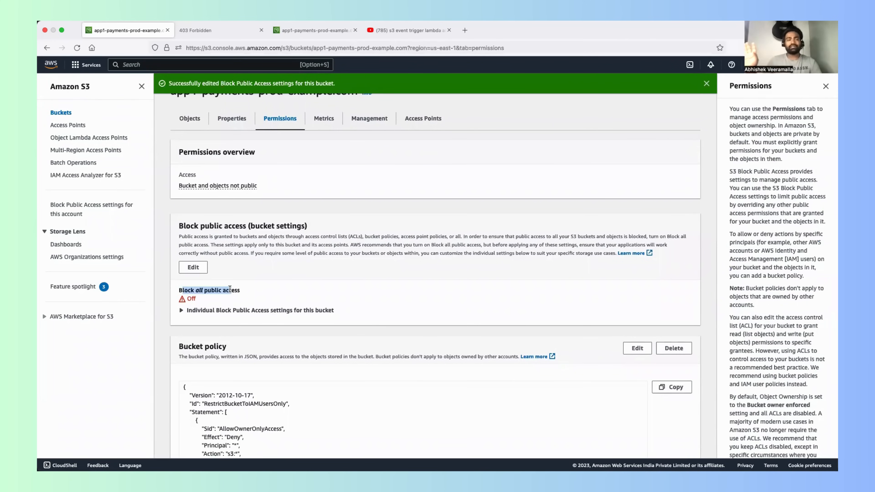
{"action": "scroll", "coordinate": [230, 289], "scroll_direction": "down", "scroll_amount": 2}
{"action": "scroll", "coordinate": [229, 290], "scroll_direction": "down", "scroll_amount": 2}
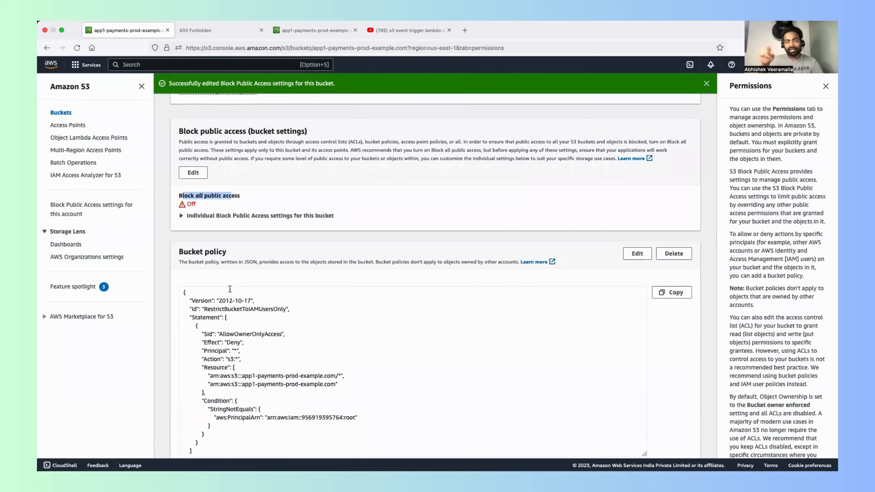
{"action": "scroll", "coordinate": [230, 289], "scroll_direction": "down", "scroll_amount": 1}
{"action": "scroll", "coordinate": [230, 289], "scroll_direction": "up", "scroll_amount": 1}
{"action": "scroll", "coordinate": [230, 289], "scroll_direction": "down", "scroll_amount": 1}
{"action": "scroll", "coordinate": [230, 289], "scroll_direction": "up", "scroll_amount": 1}
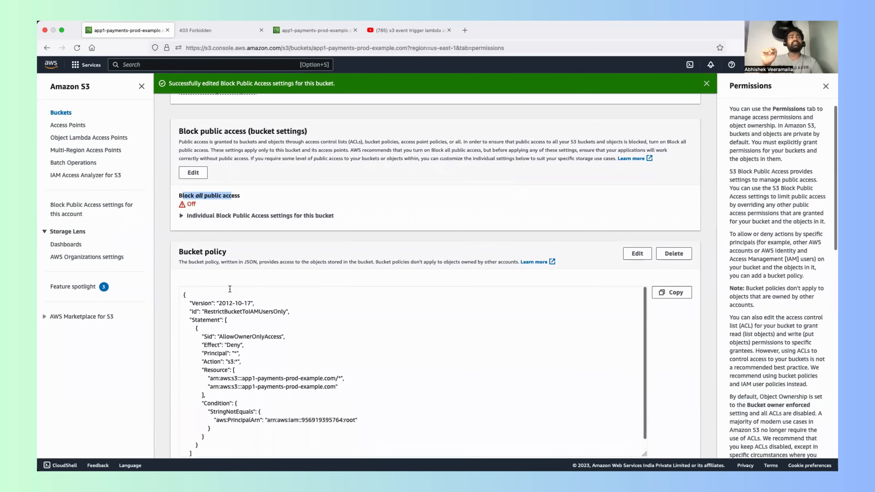
{"action": "scroll", "coordinate": [230, 289], "scroll_direction": "down", "scroll_amount": 1}
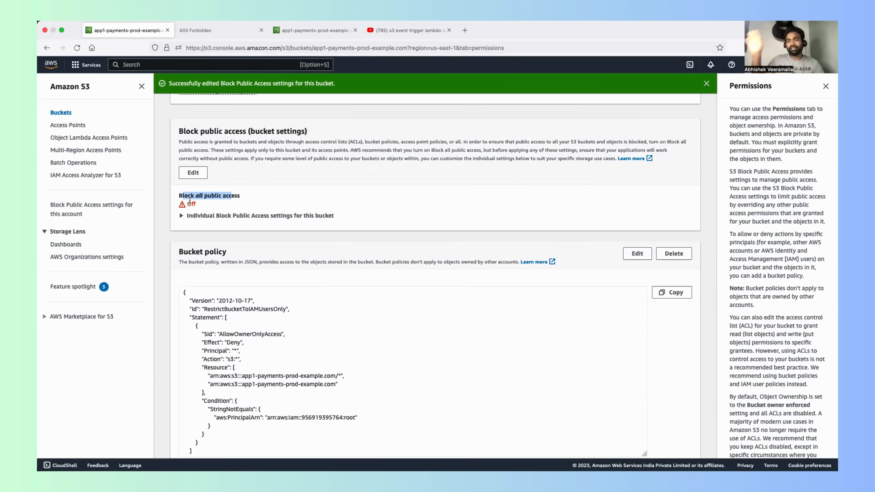
{"action": "left_click_drag", "start_coordinate": [183, 196], "coordinate": [232, 195]}
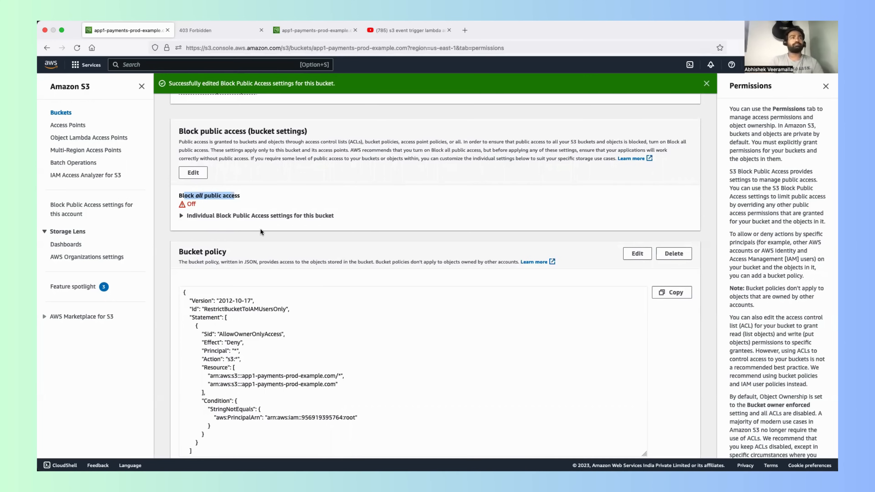
Step: Remove the entire RestrictBucketToIAMUsersOnly policy from the bucket policy and save the changes
{"action": "scroll", "coordinate": [268, 227], "scroll_direction": "down", "scroll_amount": 5}
{"action": "scroll", "coordinate": [309, 237], "scroll_direction": "up", "scroll_amount": 2}
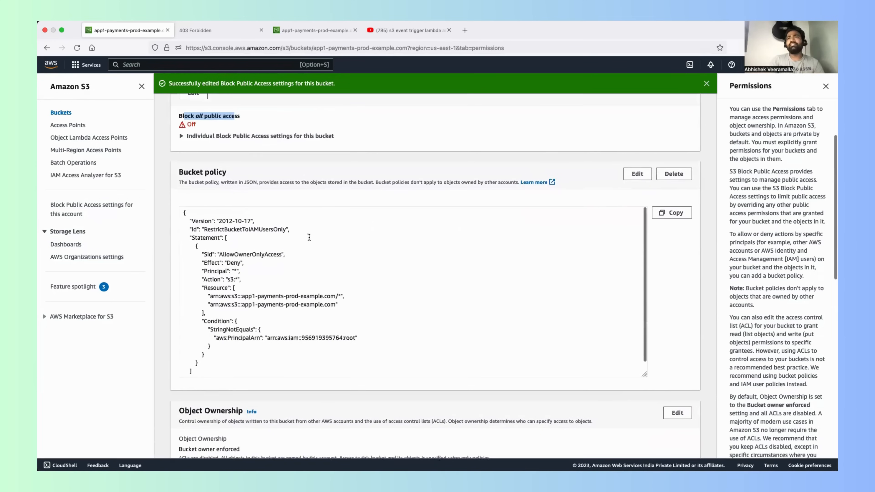
{"action": "left_click", "coordinate": [637, 179]}
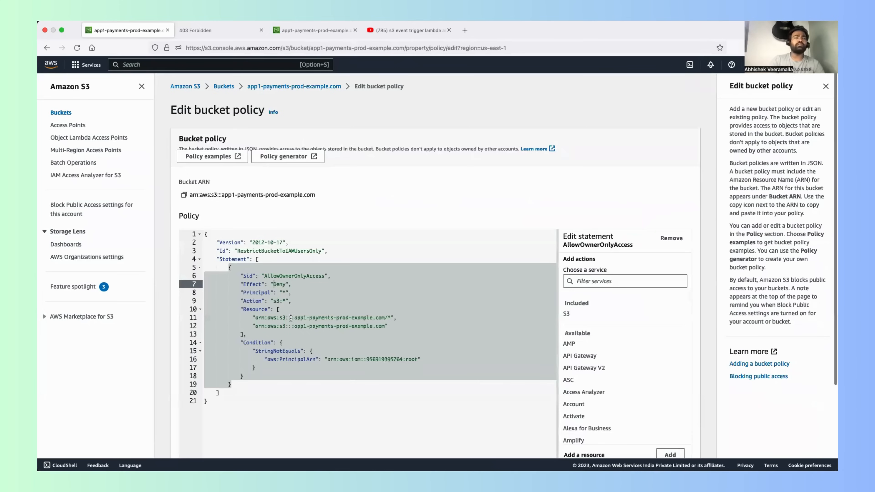
{"action": "scroll", "coordinate": [308, 292], "scroll_direction": "down", "scroll_amount": 2}
{"action": "key", "text": "super+a"}
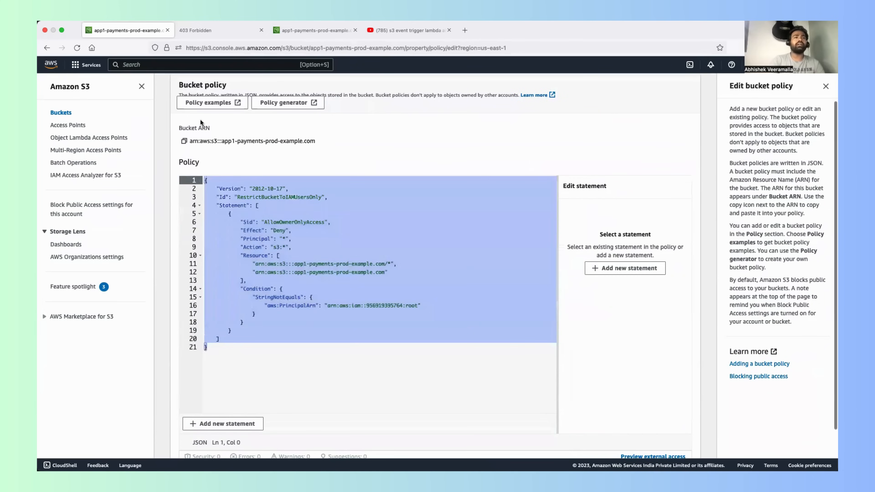
{"action": "key", "text": "BackSpace"}
{"action": "scroll", "coordinate": [352, 170], "scroll_direction": "down", "scroll_amount": 2}
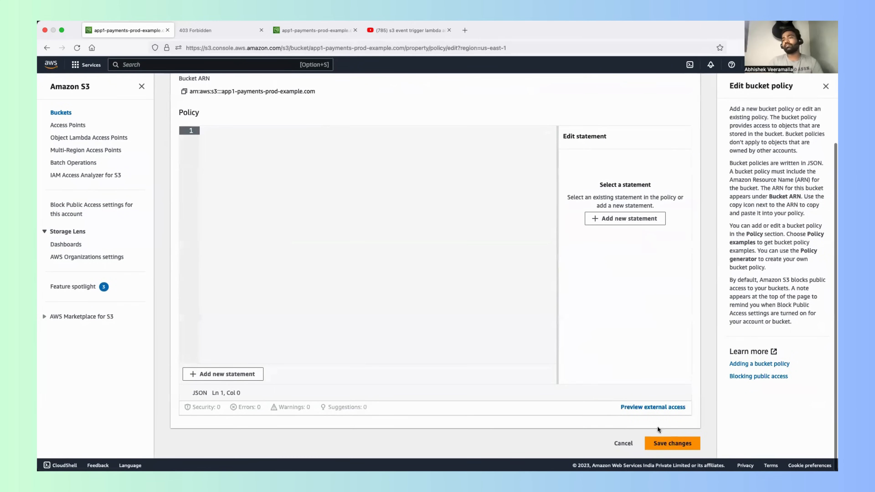
{"action": "left_click", "coordinate": [656, 445]}
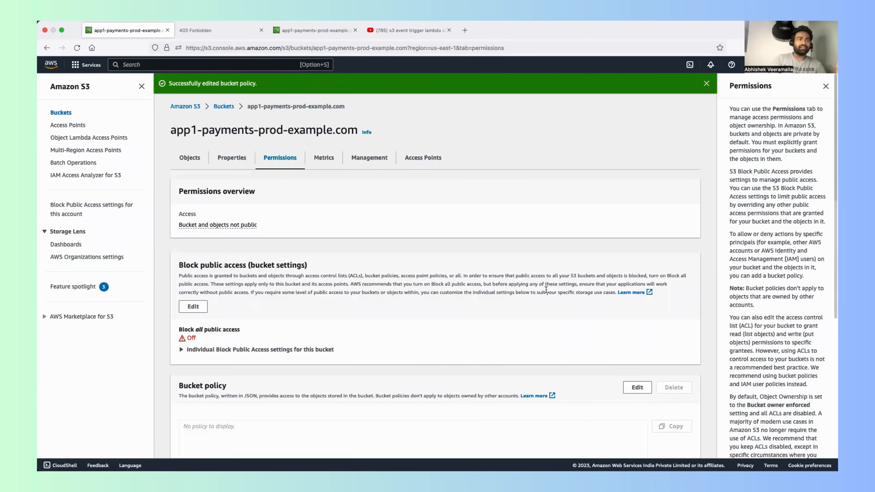
Step: Reload the bucket website endpoint to test whether the static site is reachable
{"action": "left_click", "coordinate": [221, 30]}
{"action": "left_click", "coordinate": [231, 48]}
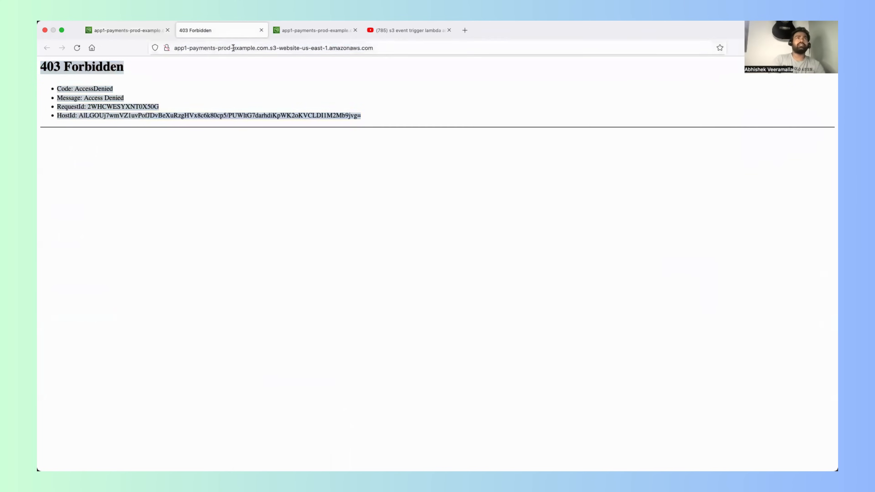
{"action": "key", "text": "Return"}
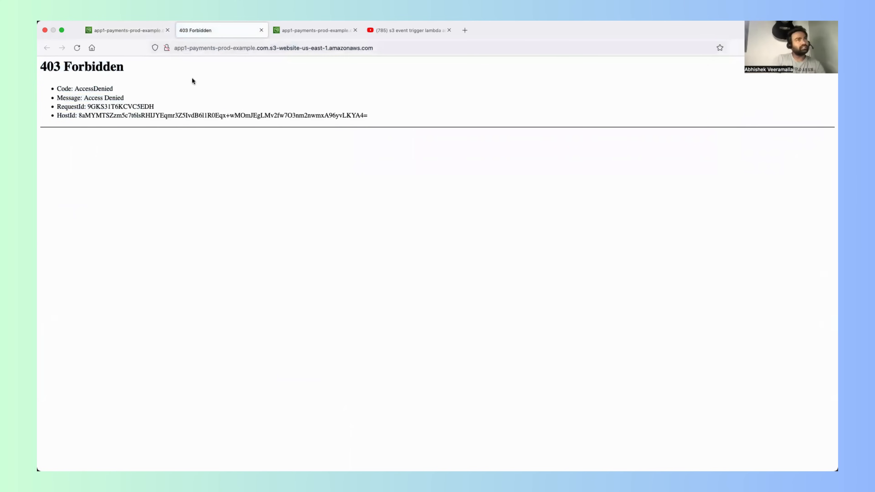
{"action": "left_click", "coordinate": [216, 44]}
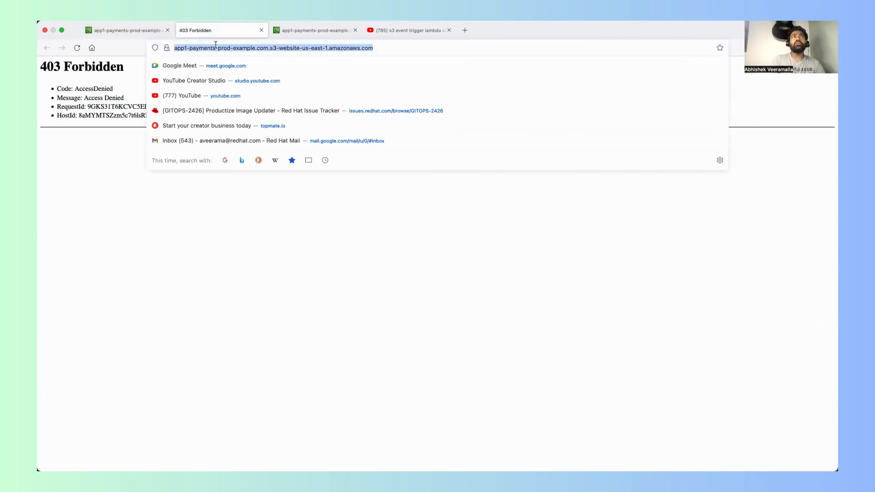
{"action": "key", "text": "Return"}
Step: Return to the bucket in the S3 console and recheck its public access setting, object list and static website hosting property
{"action": "left_click", "coordinate": [141, 28]}
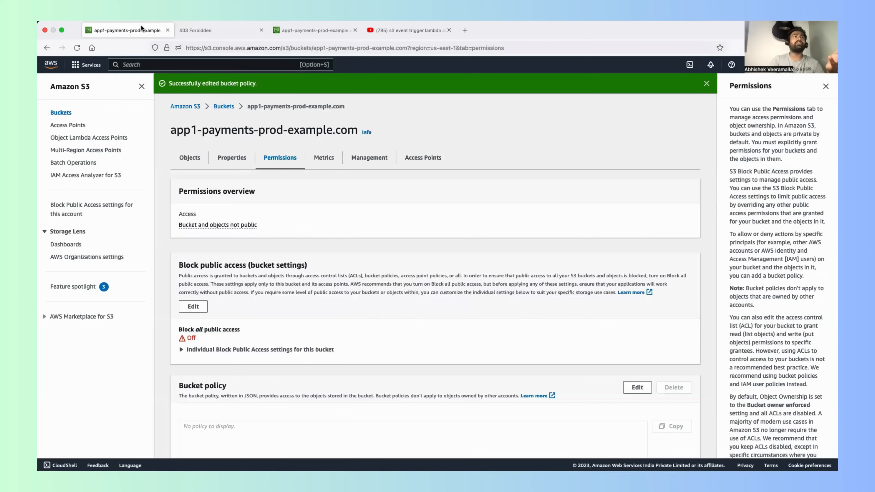
{"action": "scroll", "coordinate": [249, 174], "scroll_direction": "down", "scroll_amount": 5}
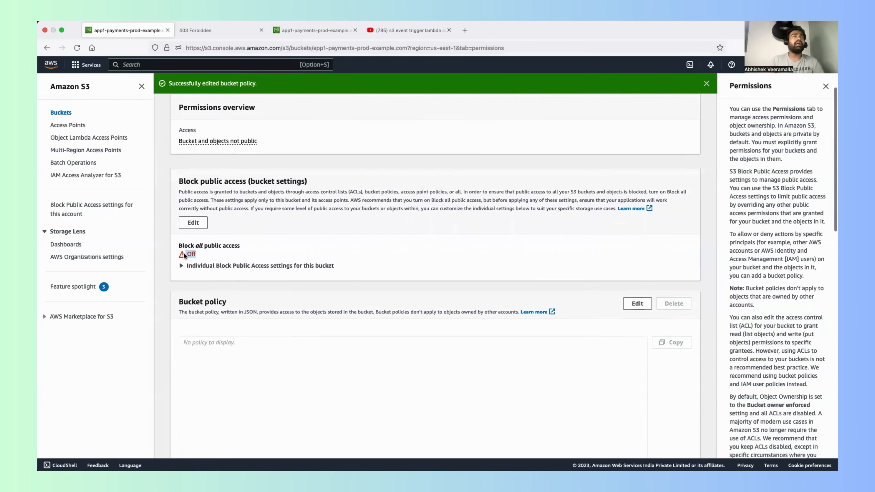
{"action": "scroll", "coordinate": [184, 253], "scroll_direction": "up", "scroll_amount": 5}
{"action": "left_click", "coordinate": [188, 154]}
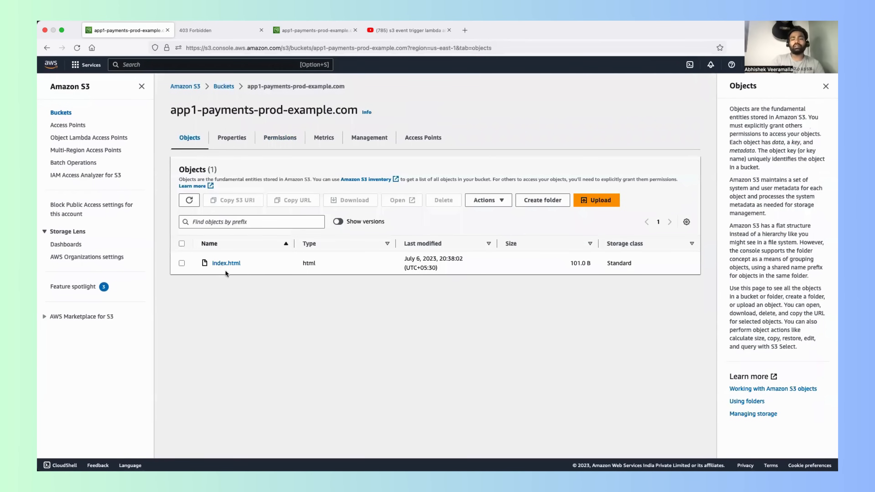
{"action": "left_click", "coordinate": [235, 142]}
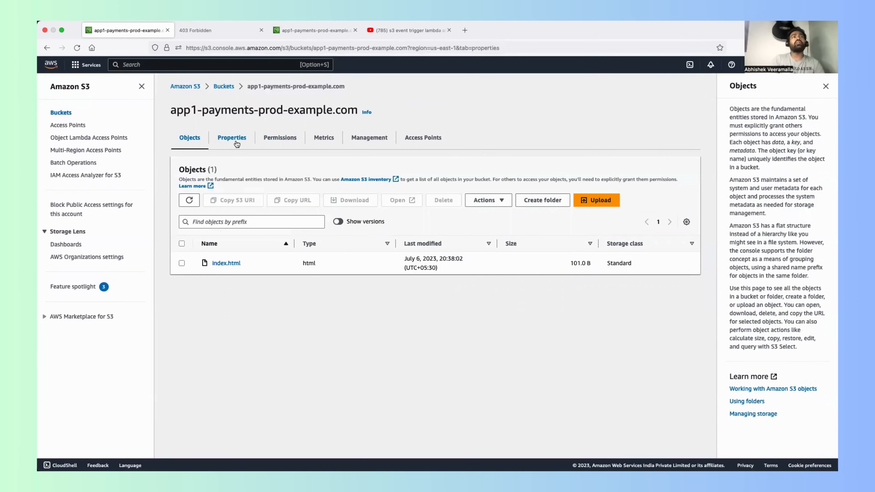
{"action": "scroll", "coordinate": [301, 264], "scroll_direction": "down", "scroll_amount": 12}
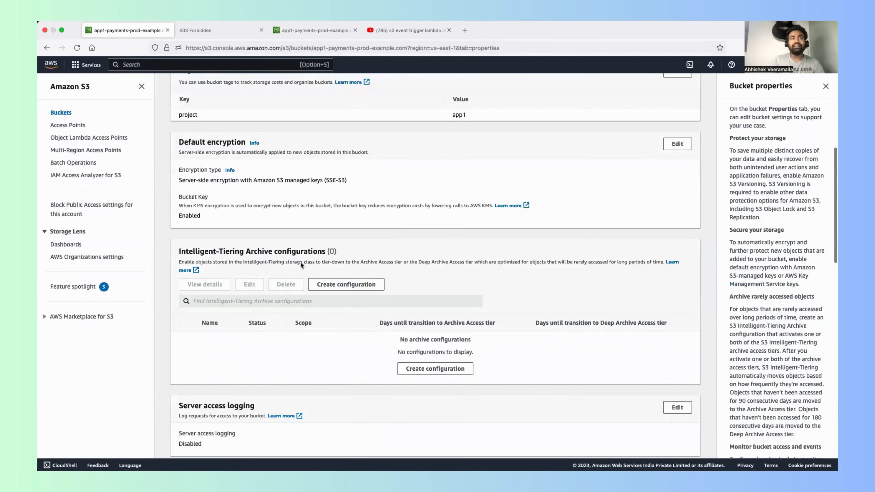
{"action": "scroll", "coordinate": [304, 300], "scroll_direction": "down", "scroll_amount": 14}
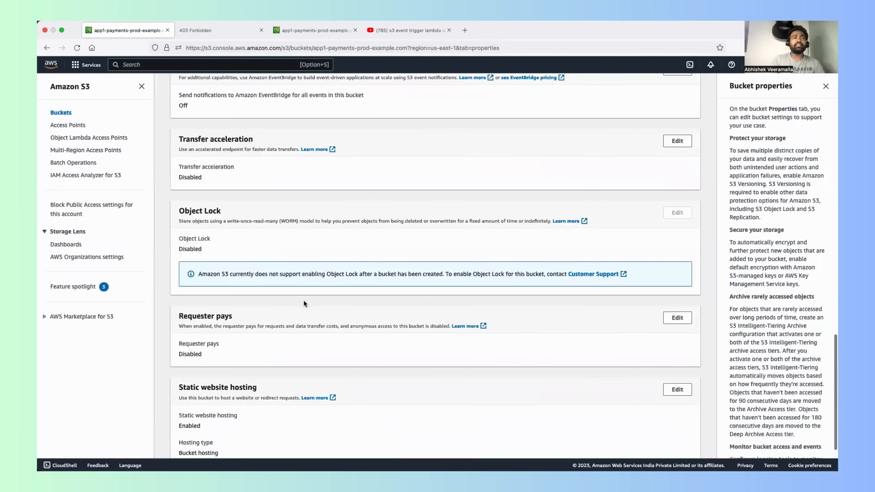
{"action": "scroll", "coordinate": [303, 300], "scroll_direction": "up", "scroll_amount": 20}
Step: Paste the copied PublicReadGetObject policy allowing s3:GetObject on arn:aws:s3:::Bucket-Name/* into the bucket policy and remove its leading blank line
{"action": "left_click", "coordinate": [280, 137]}
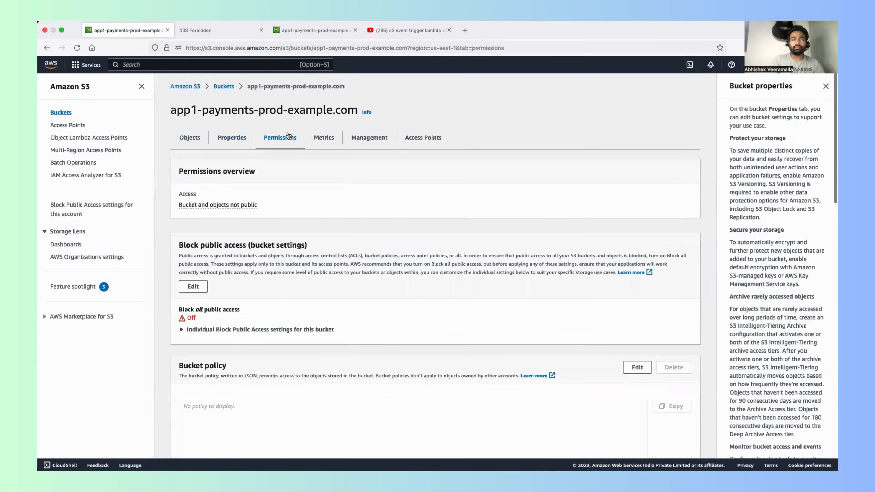
{"action": "scroll", "coordinate": [281, 280], "scroll_direction": "down", "scroll_amount": 8}
{"action": "left_click", "coordinate": [256, 208]}
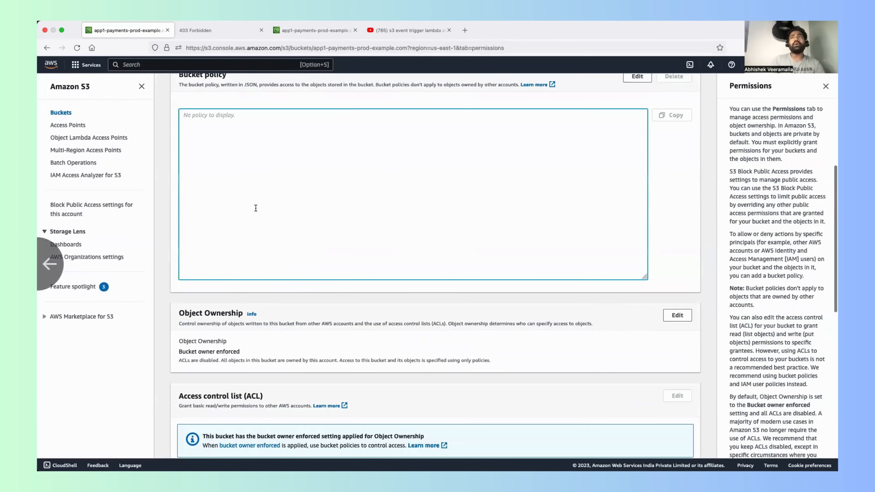
{"action": "scroll", "coordinate": [255, 208], "scroll_direction": "up", "scroll_amount": 4}
{"action": "left_click", "coordinate": [636, 215]}
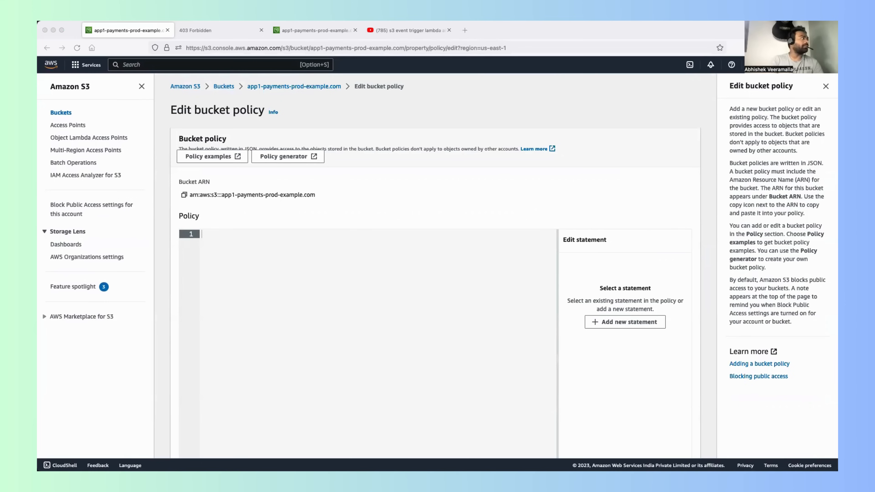
{"action": "left_click", "coordinate": [286, 269]}
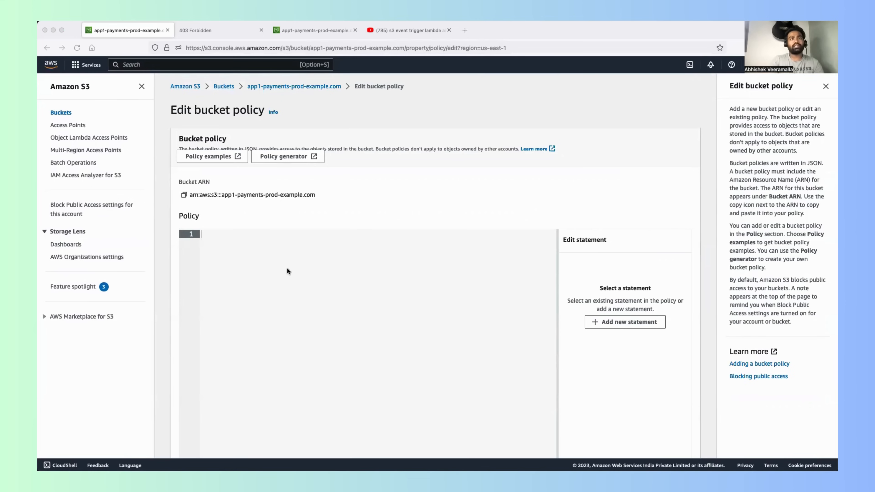
{"action": "type", "text": "{     \"Version\": \"2012-10-17\",     \"Statement\": [         {             \"Sid\": \"PublicReadGetObject\",             \"Effect\": \"Allow\",             \"Principal\": \"*\",             \"Action\": [                 \"s3:GetObject\"             ],             \"Resource\": [                 \"arn:aws:s3:::Bucket-Name/*\"             ]         }     ] }"}
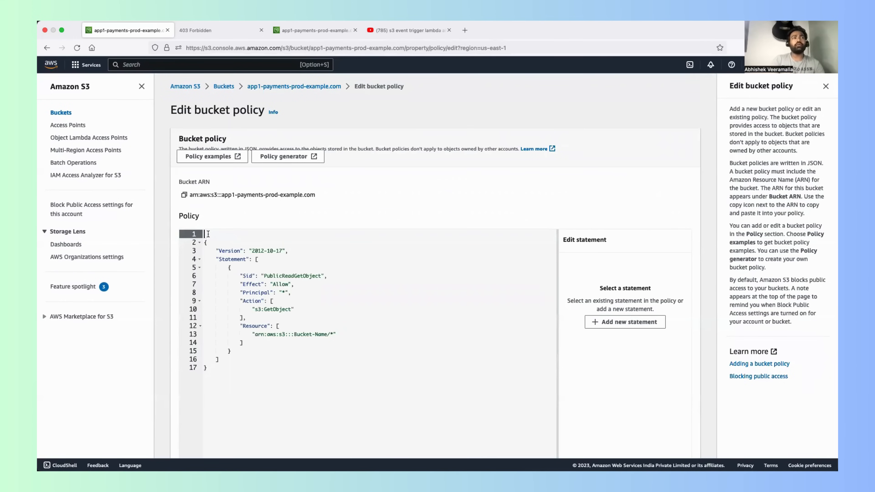
{"action": "key", "text": "Delete"}
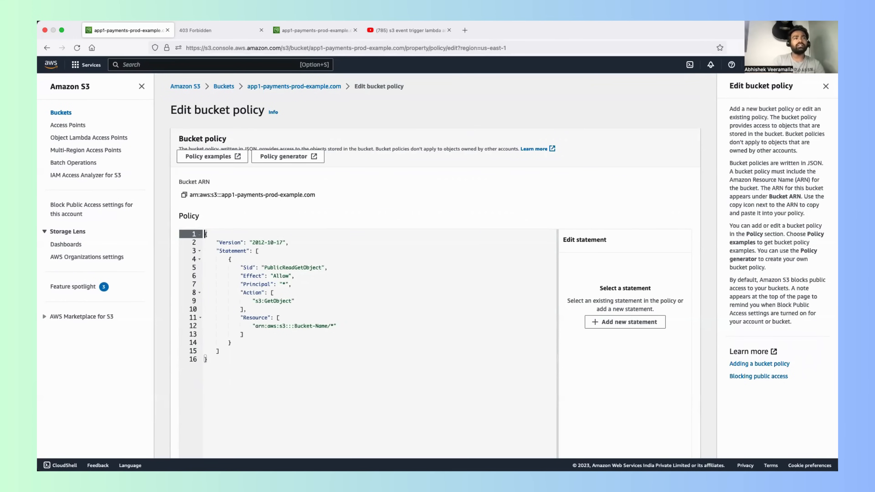
Step: Examine the Effect and Principal values in the PublicReadGetObject statement
{"action": "left_click", "coordinate": [271, 275]}
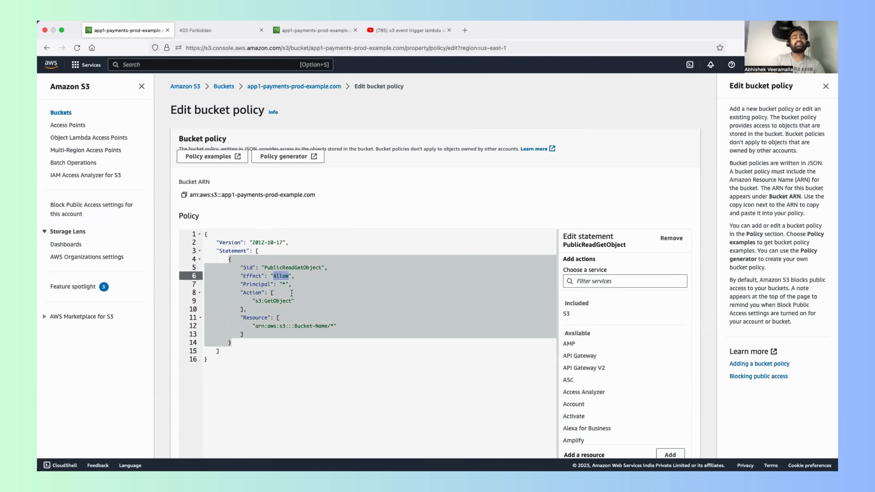
{"action": "double_click", "coordinate": [253, 276]}
{"action": "double_click", "coordinate": [282, 276]}
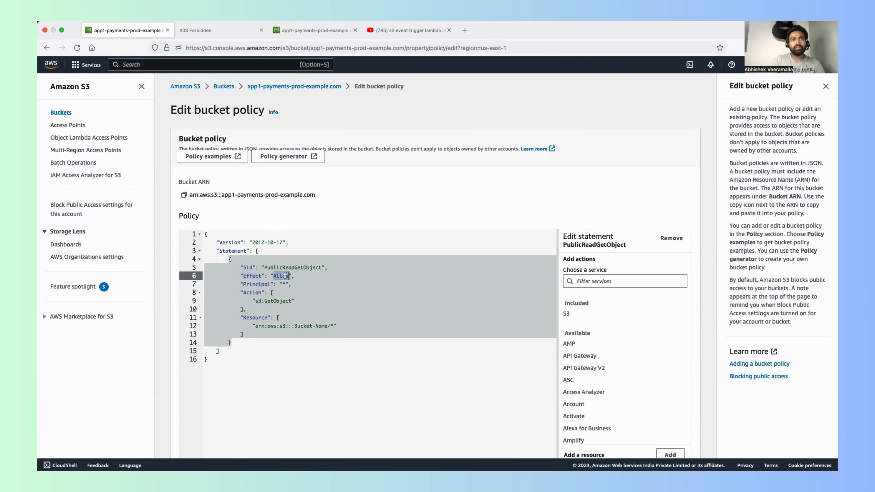
{"action": "left_click", "coordinate": [286, 284]}
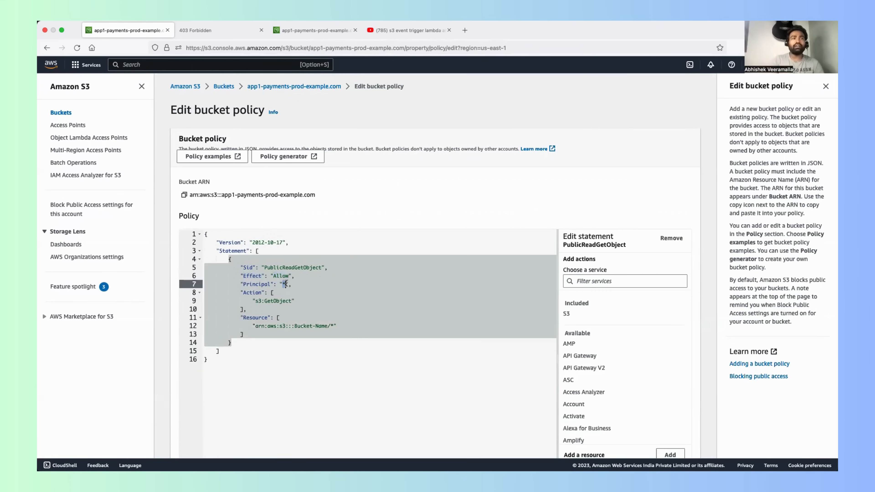
Step: Replace the Bucket-Name placeholder in the policy's Resource ARN with app1-payments-prod-example.com, keeping the trailing /*
{"action": "left_click_drag", "start_coordinate": [295, 301], "coordinate": [205, 284]}
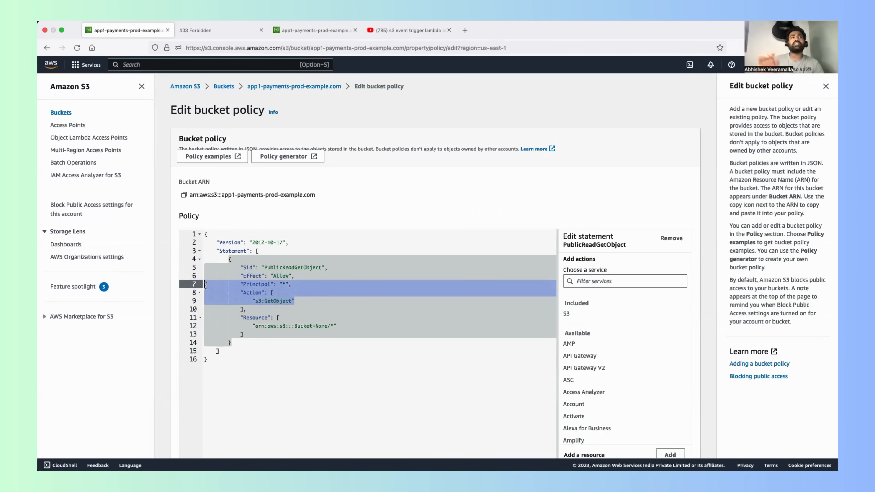
{"action": "double_click", "coordinate": [300, 326]}
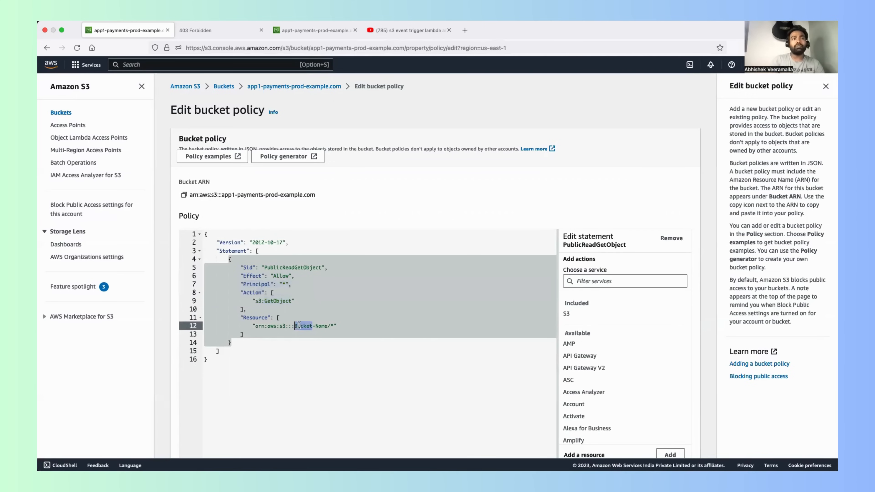
{"action": "left_click", "coordinate": [295, 326]}
{"action": "left_click_drag", "start_coordinate": [295, 326], "coordinate": [328, 325]}
{"action": "type", "text": "aws"}
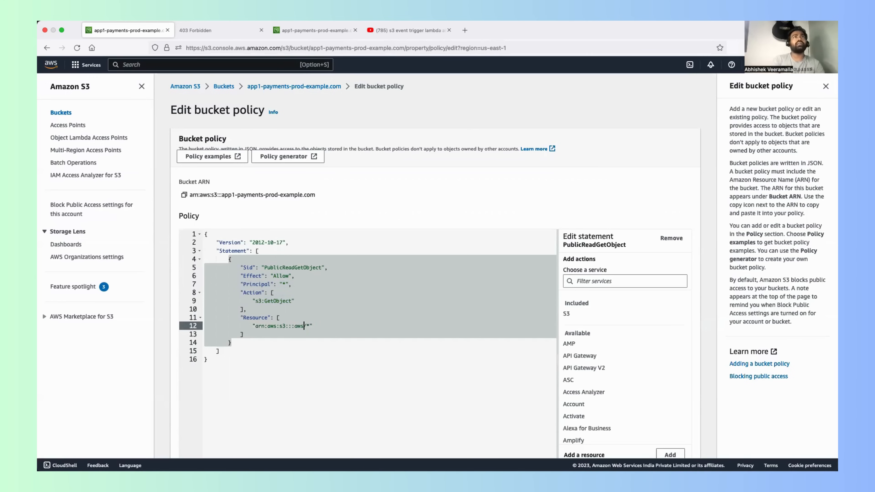
{"action": "key", "text": "BackSpace"}
{"action": "key", "text": "BackSpace"}
{"action": "key", "text": "BackSpace"}
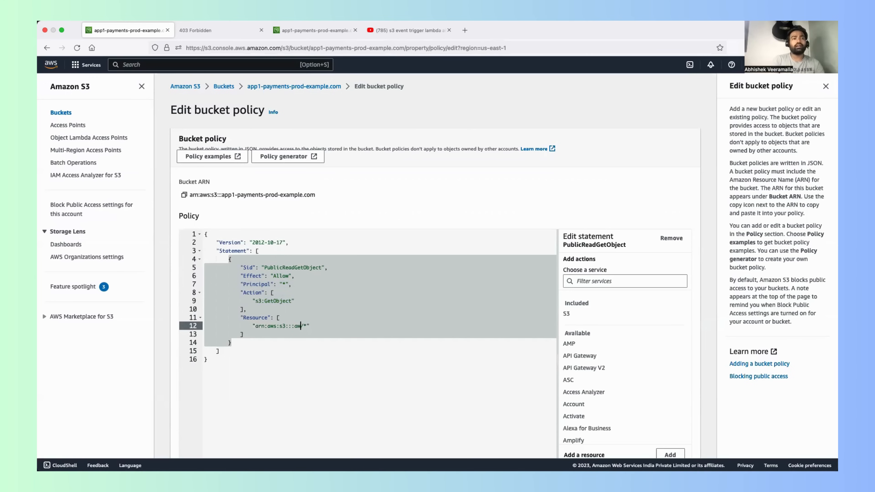
{"action": "type", "text": "app1-payments"}
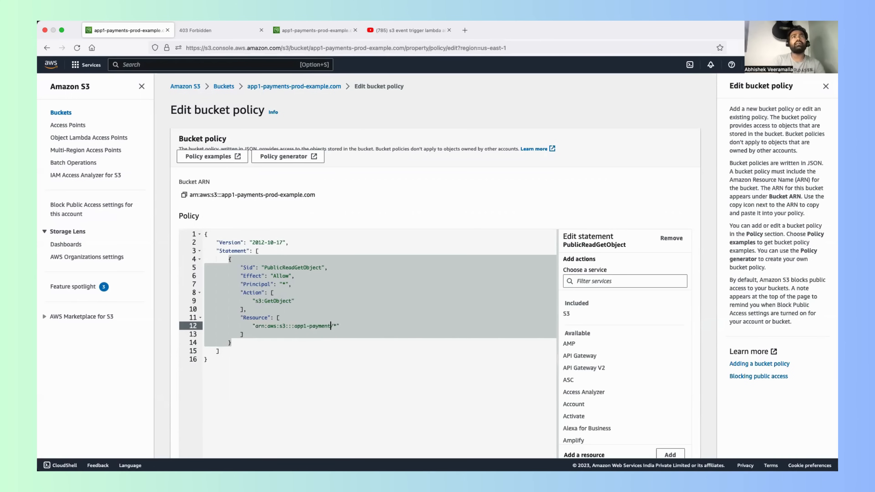
{"action": "type", "text": "-prod-example.com"}
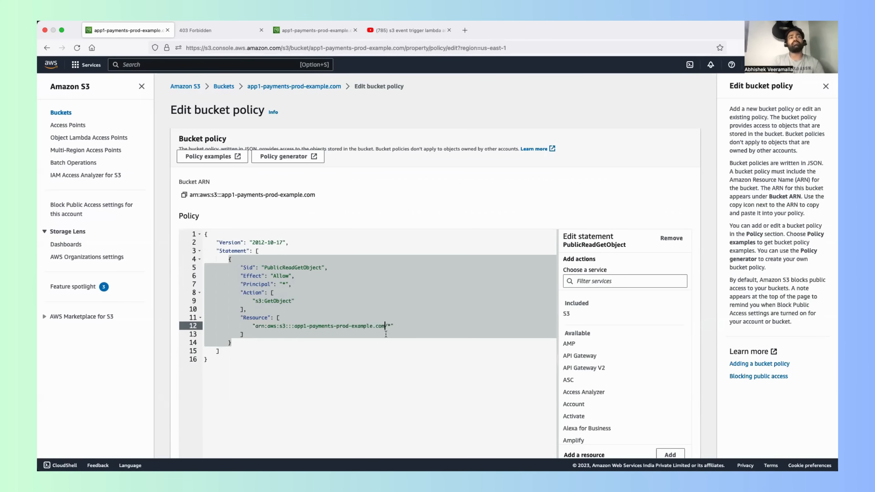
Step: Save the edited PublicReadGetObject bucket policy for app1-payments-prod-example.com
{"action": "left_click", "coordinate": [371, 368]}
{"action": "scroll", "coordinate": [371, 368], "scroll_direction": "down", "scroll_amount": 3}
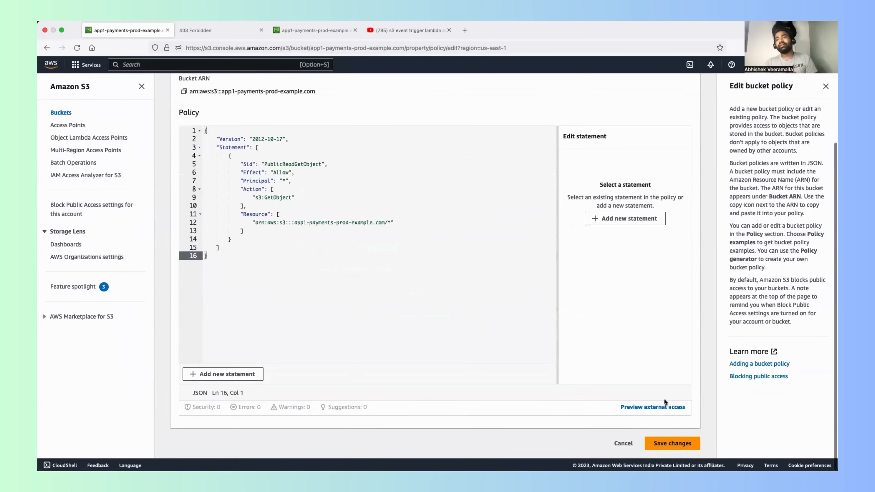
{"action": "left_click", "coordinate": [663, 449]}
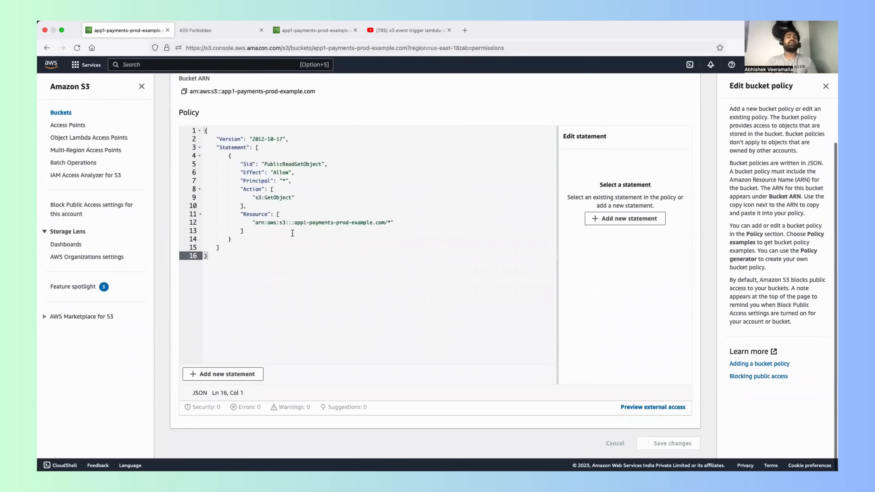
Step: Load the bucket website endpoint again and check the content that the static site serves
{"action": "left_click", "coordinate": [207, 31]}
{"action": "key", "text": "super+l"}
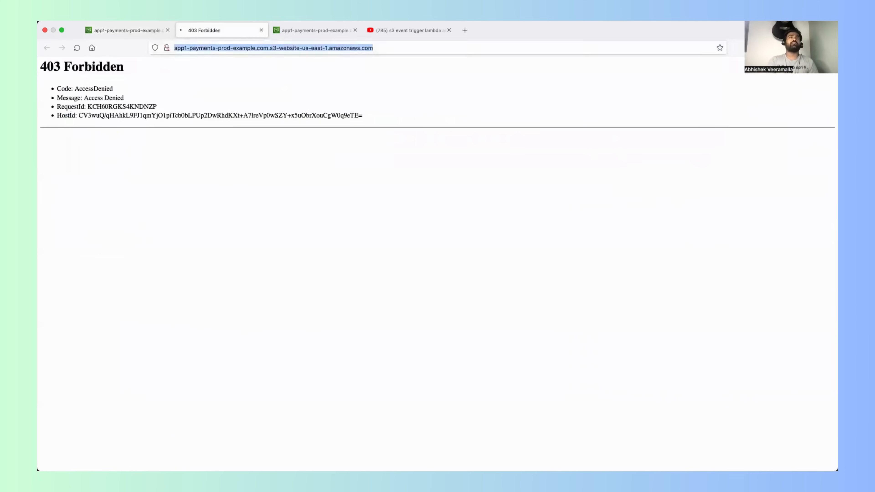
{"action": "key", "text": "Return"}
{"action": "left_click_drag", "start_coordinate": [157, 92], "coordinate": [53, 47]}
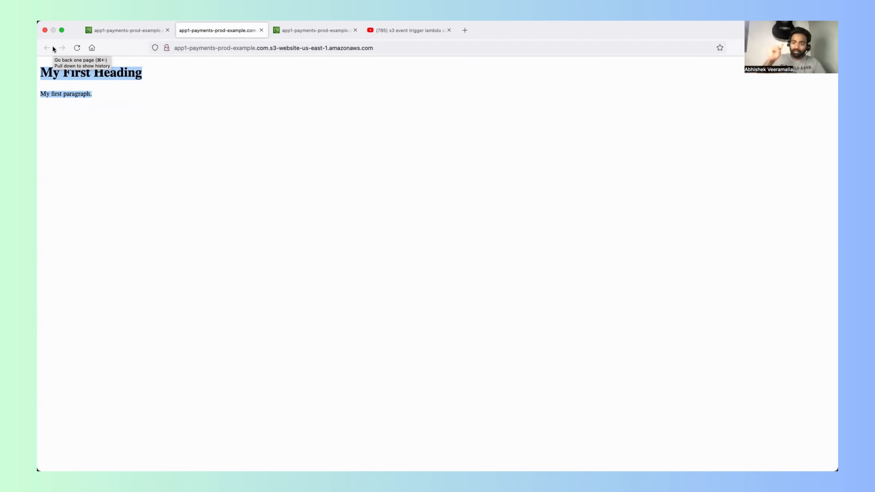
Step: Return to the bucket in the S3 console and review its properties, including static website hosting and event notifications
{"action": "left_click", "coordinate": [145, 30]}
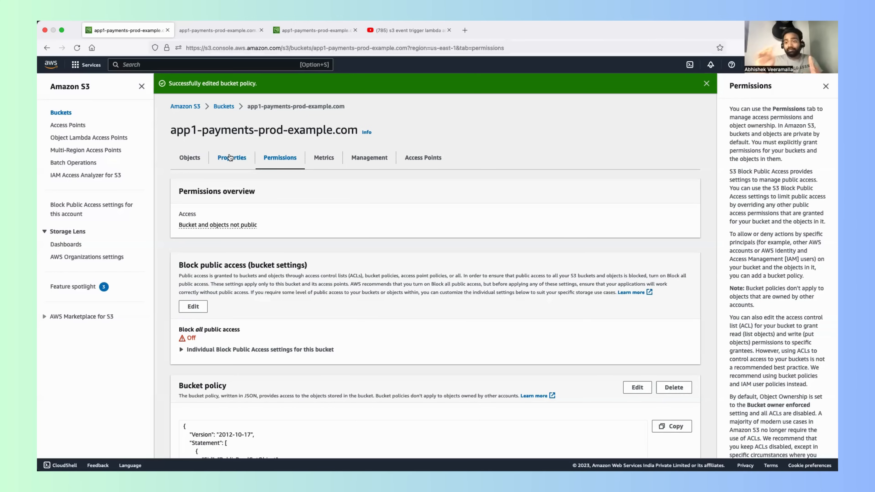
{"action": "left_click", "coordinate": [230, 158]}
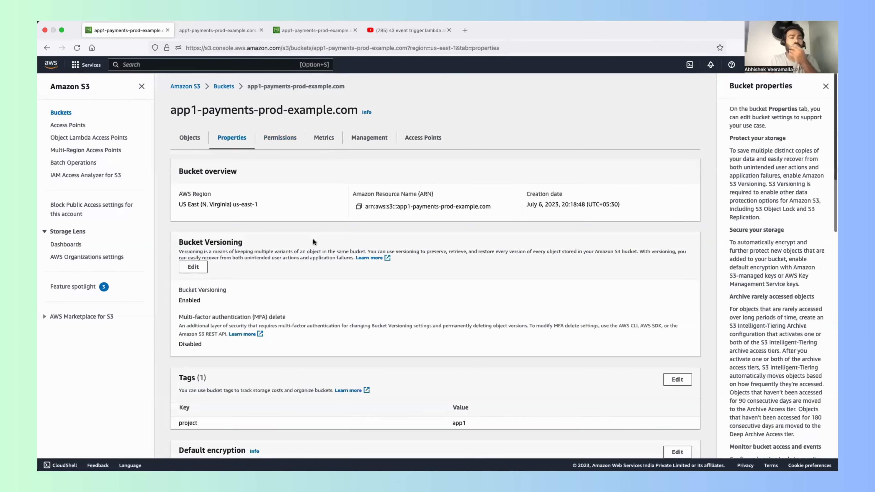
{"action": "scroll", "coordinate": [313, 241], "scroll_direction": "down", "scroll_amount": 3}
{"action": "scroll", "coordinate": [313, 240], "scroll_direction": "down", "scroll_amount": 15}
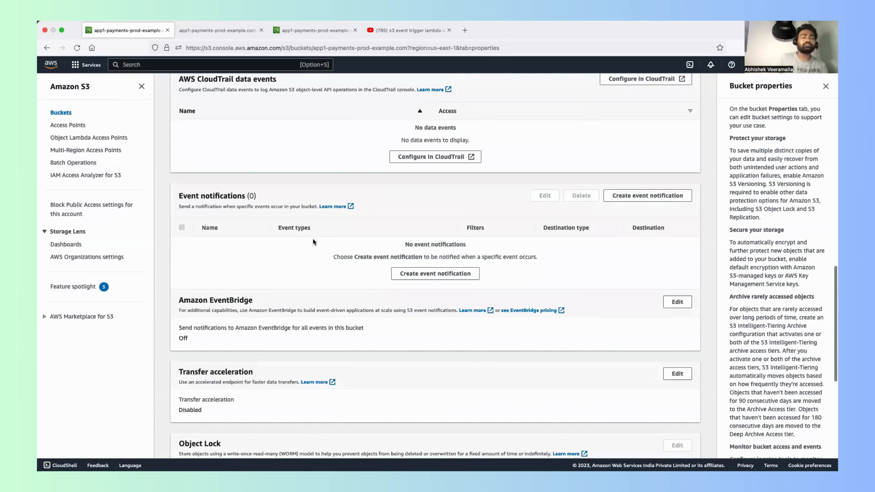
{"action": "scroll", "coordinate": [313, 241], "scroll_direction": "down", "scroll_amount": 5}
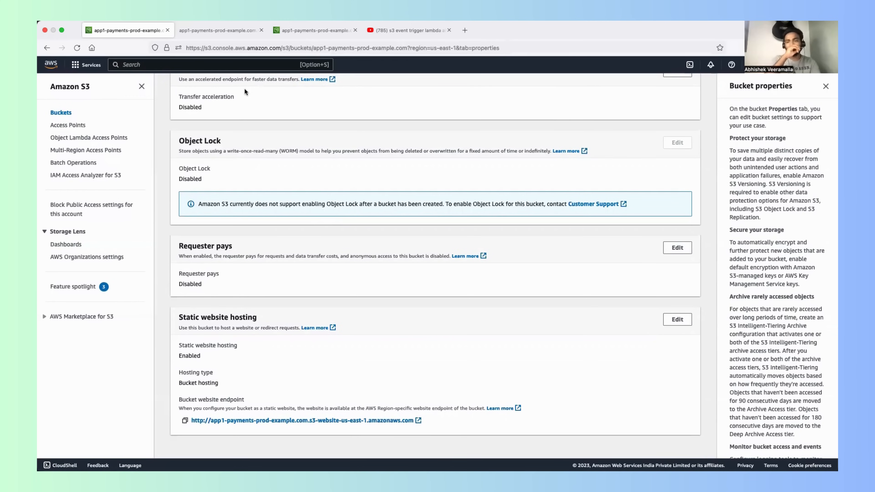
{"action": "scroll", "coordinate": [244, 90], "scroll_direction": "up", "scroll_amount": 15}
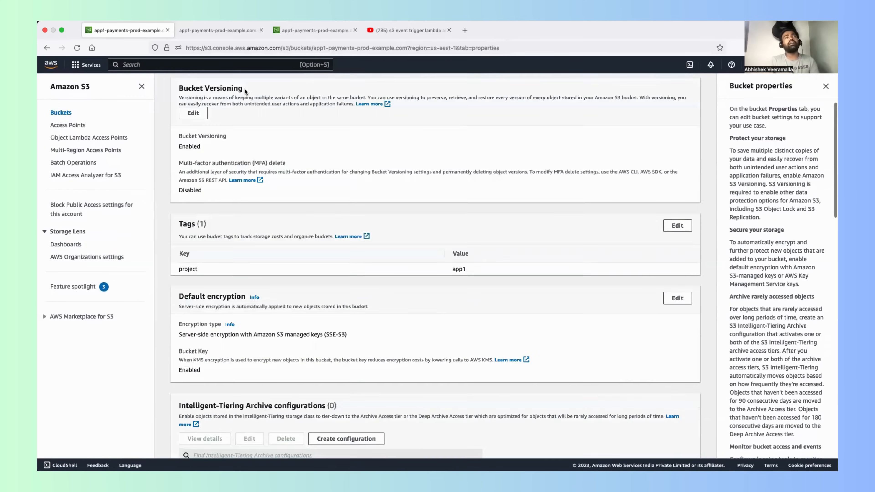
{"action": "scroll", "coordinate": [243, 88], "scroll_direction": "up", "scroll_amount": 5}
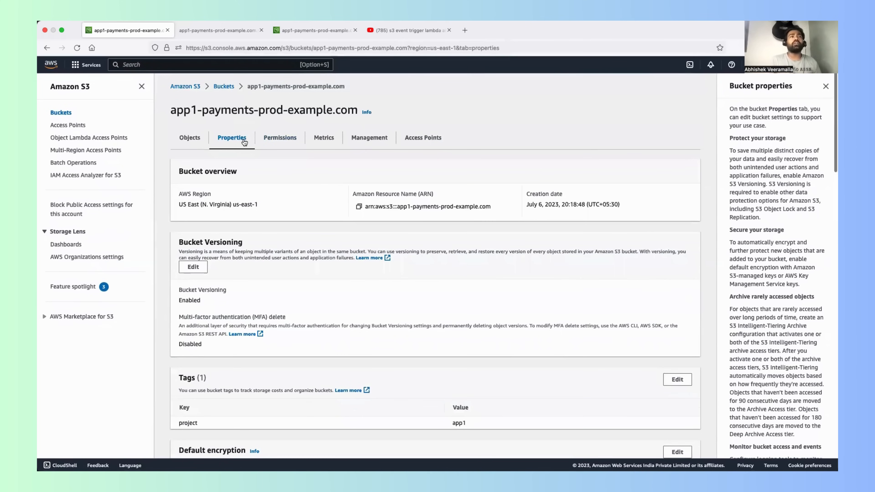
{"action": "scroll", "coordinate": [244, 168], "scroll_direction": "down", "scroll_amount": 10}
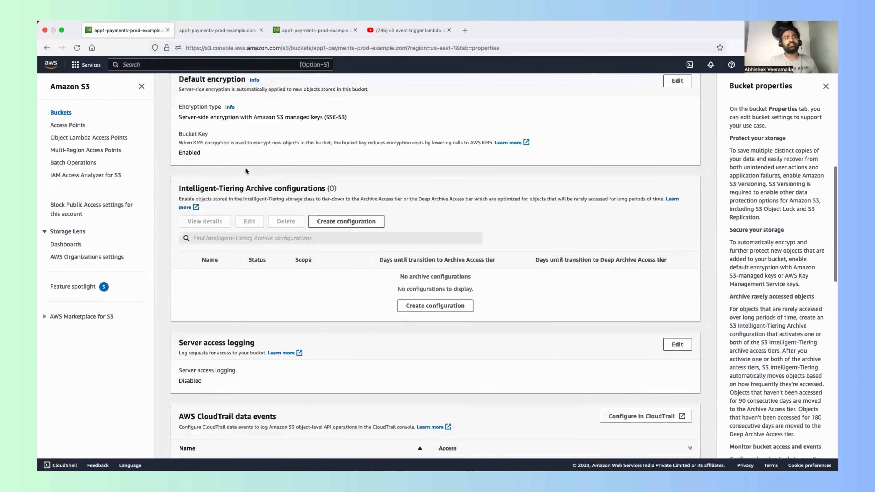
{"action": "scroll", "coordinate": [245, 169], "scroll_direction": "down", "scroll_amount": 10}
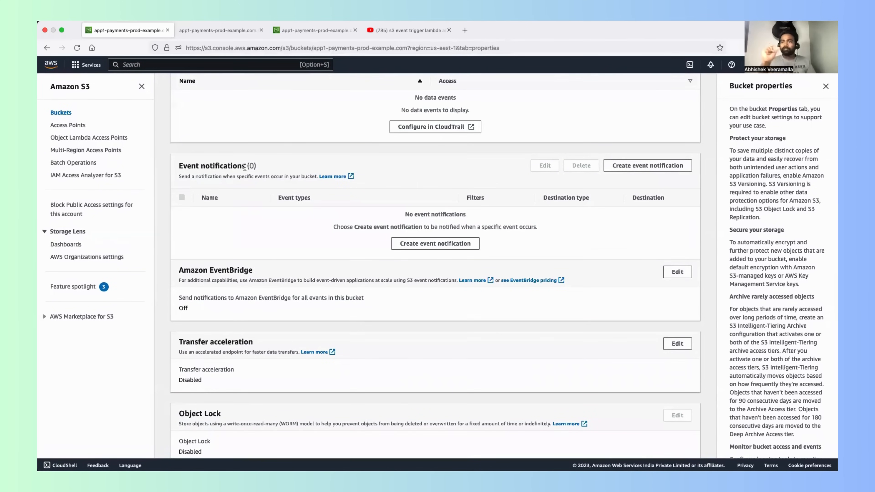